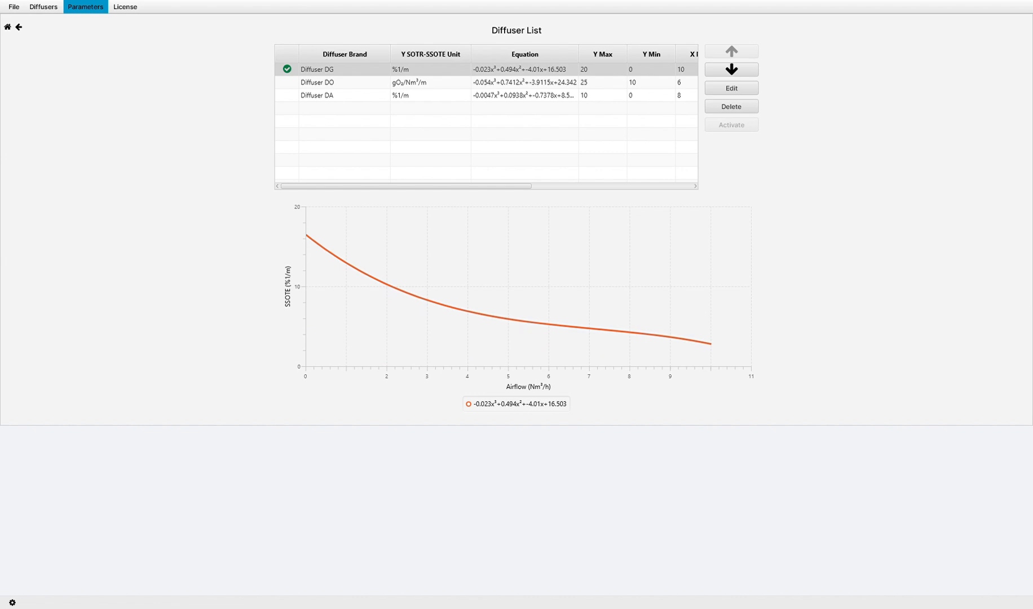
Review the curves of Diffuser DO and Diffuser DA in the diffuser list, and view the default parameters.
left_click(318, 82)
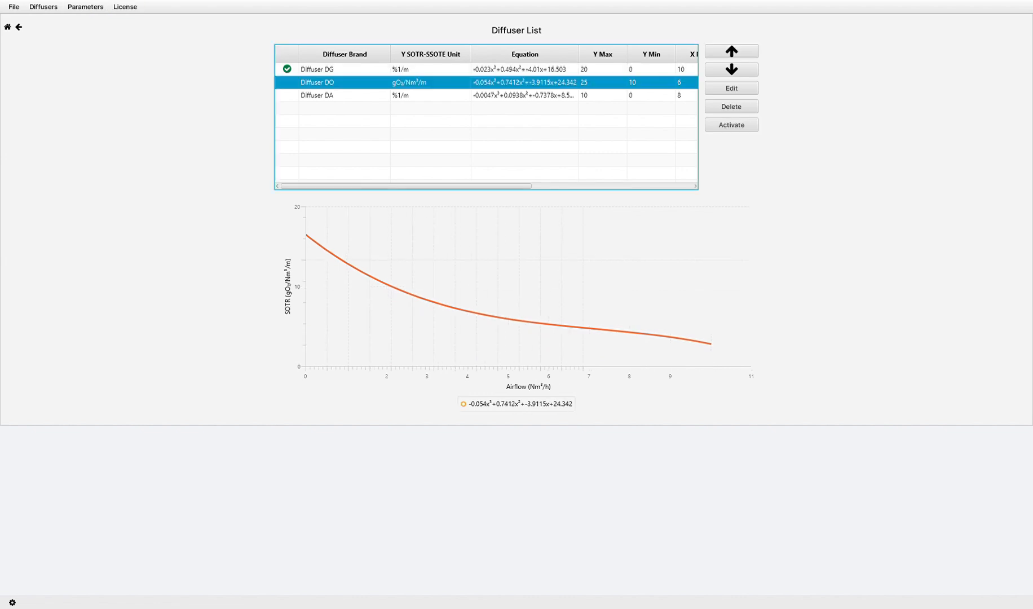
left_click(317, 96)
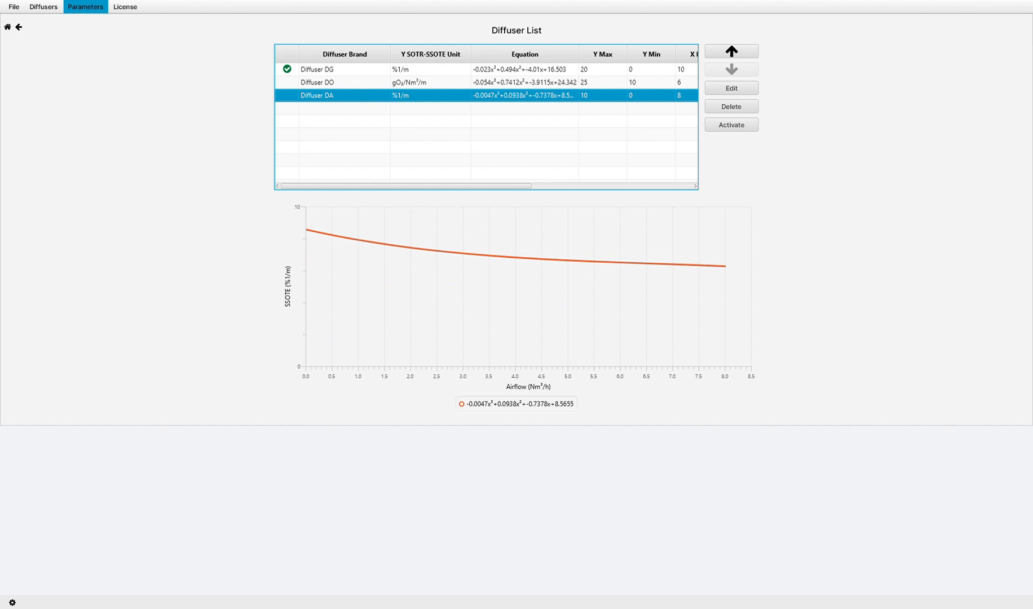
left_click(85, 6)
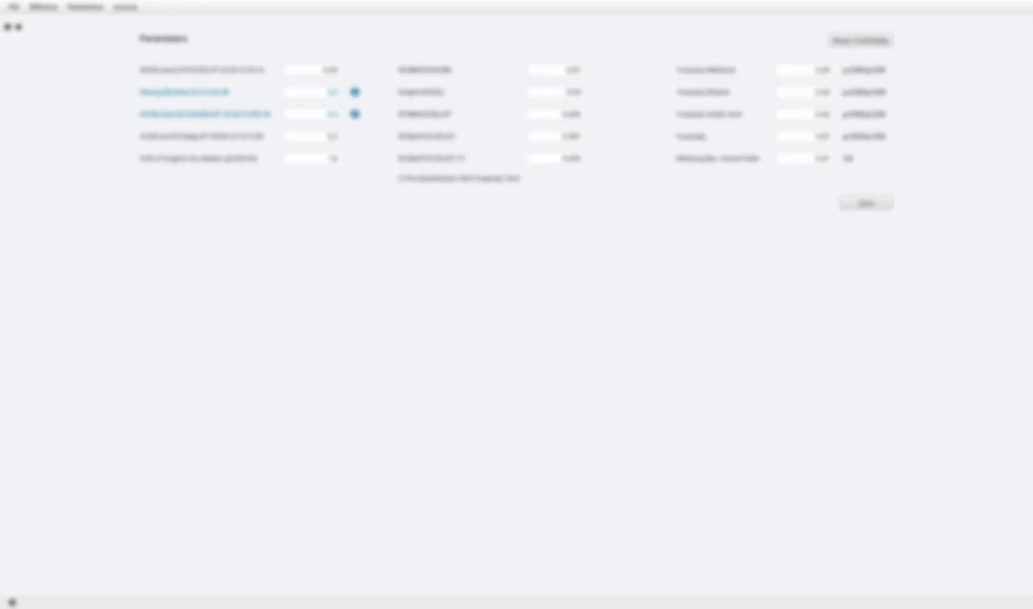
Start a new facility from the home page and name it Example 1.
left_click(7, 27)
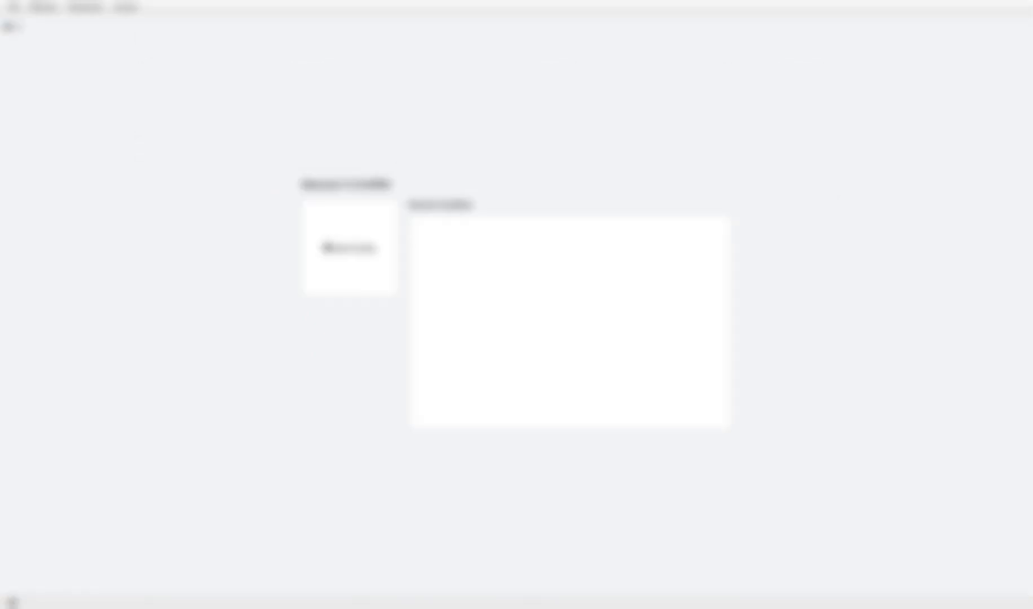
left_click(349, 248)
type("Exampl")
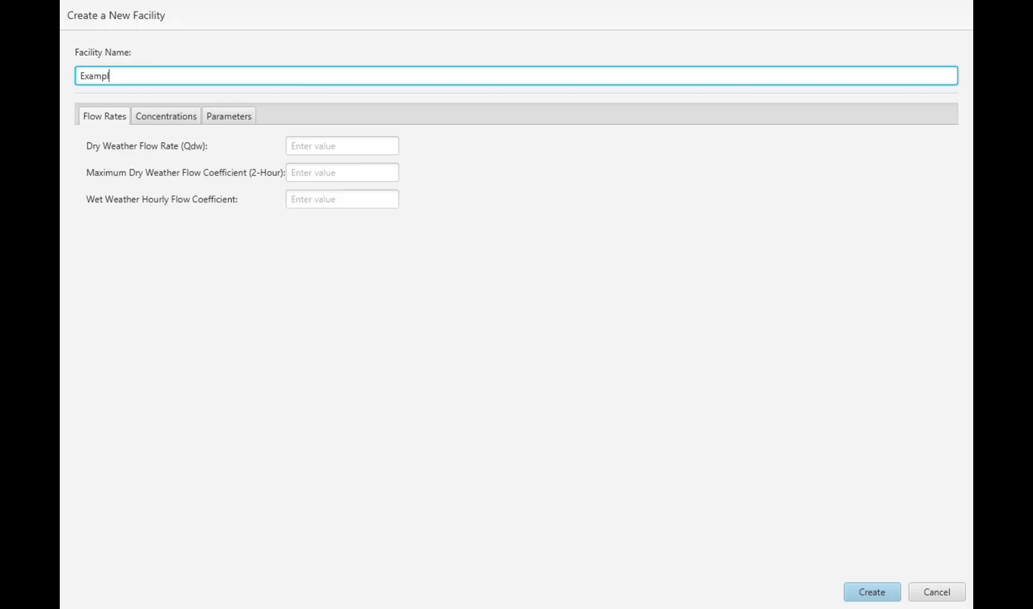
type("e 1.")
key("Tab")
Set the dry weather flow rate to 50,000, the maximum dry weather flow coefficient to 1.32 and the wet weather hourly flow coefficient to 1.4.
key("Tab")
type("50000")
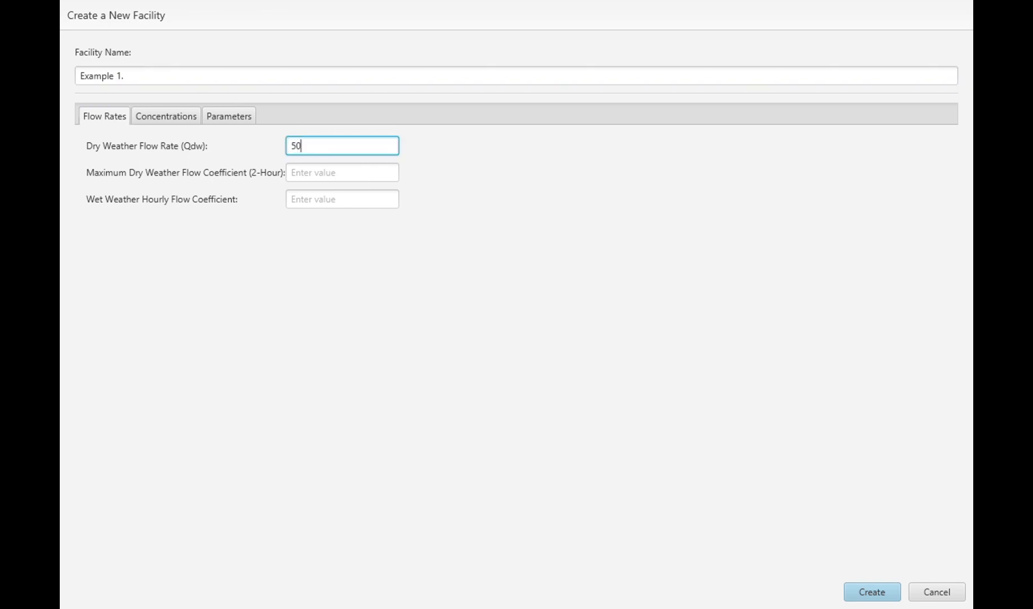
key("Tab")
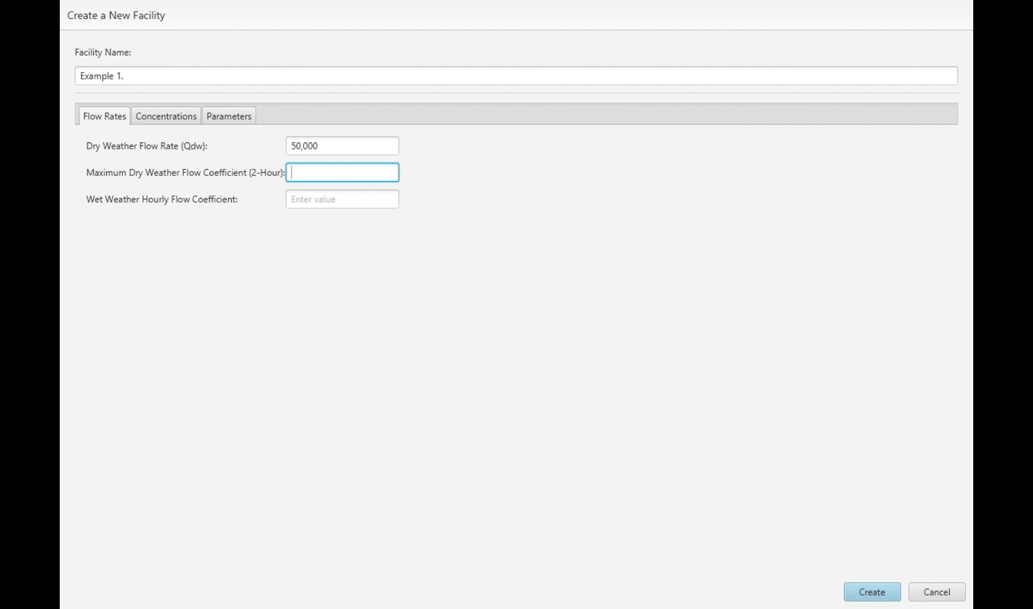
type("1.32")
key("Tab")
type("1.")
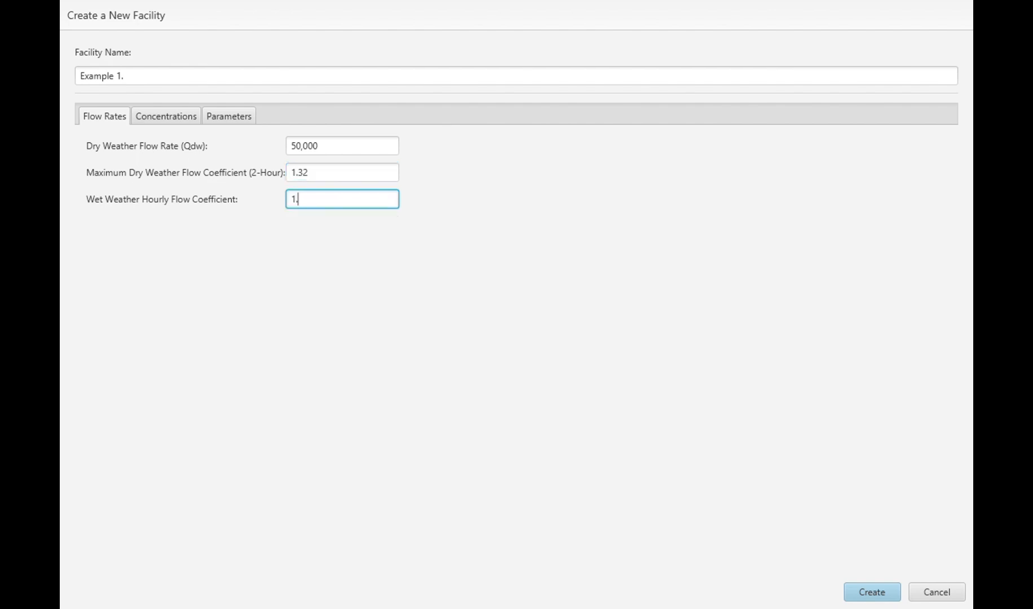
type("4")
Enter the facility's inlet concentrations: chemical oxygen demand 600, suspended solids 400 and total Kjeldahl nitrogen 55.
key("ctrl+Tab")
key("Tab")
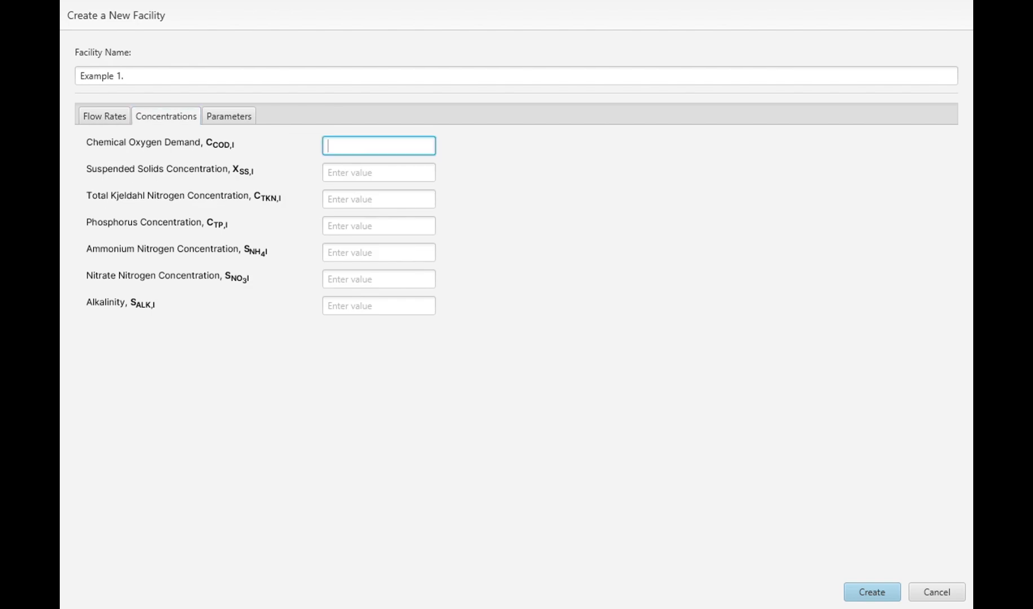
type("600")
key("Tab")
type("4")
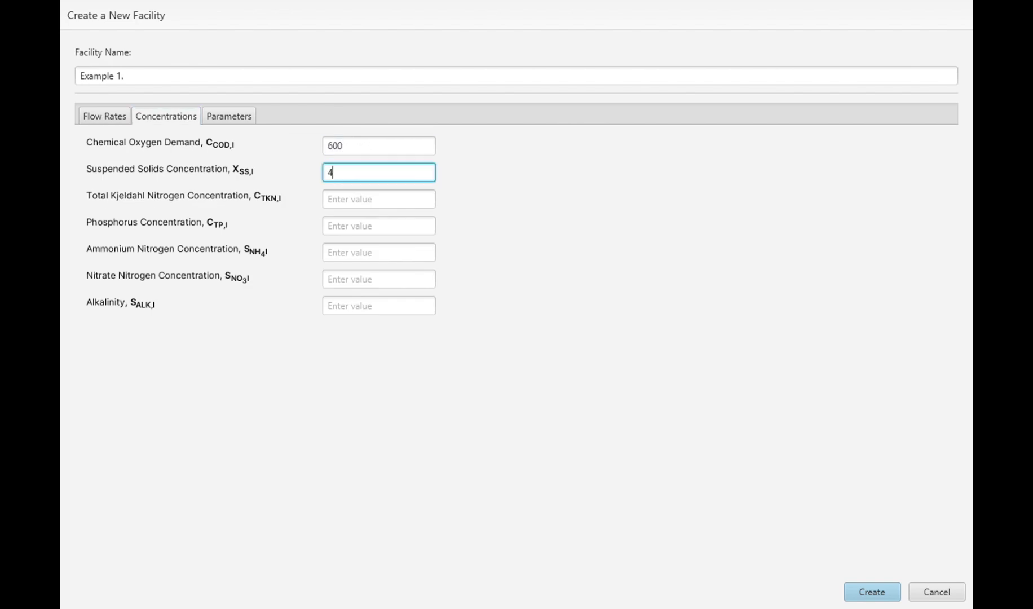
type("00")
key("Tab")
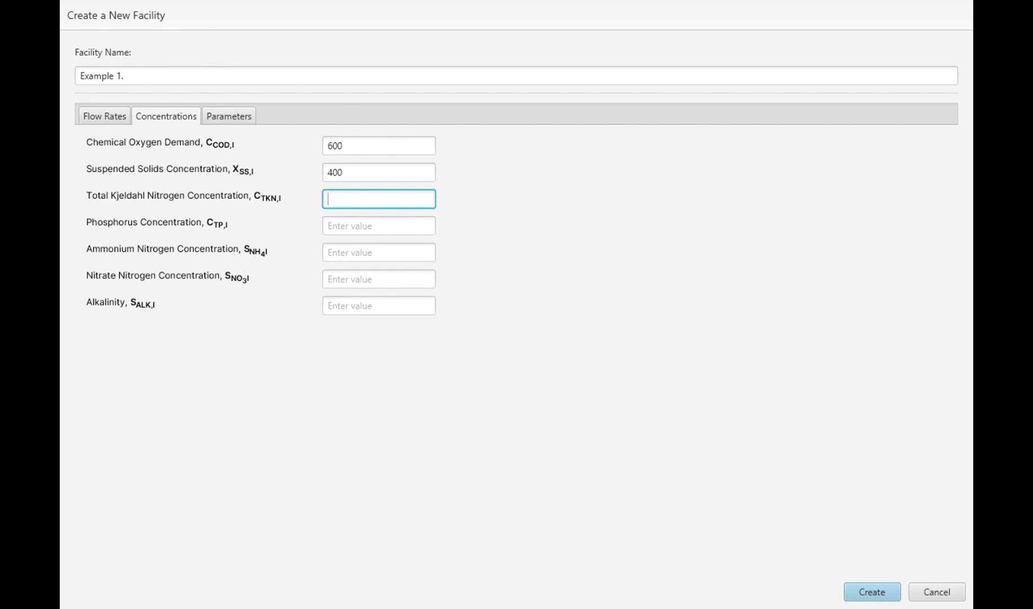
type("55")
Set the phosphorus concentration to 10, ammonium nitrogen to 35, nitrate nitrogen to 0 and alkalinity to 7.1.
key("Tab")
type("10")
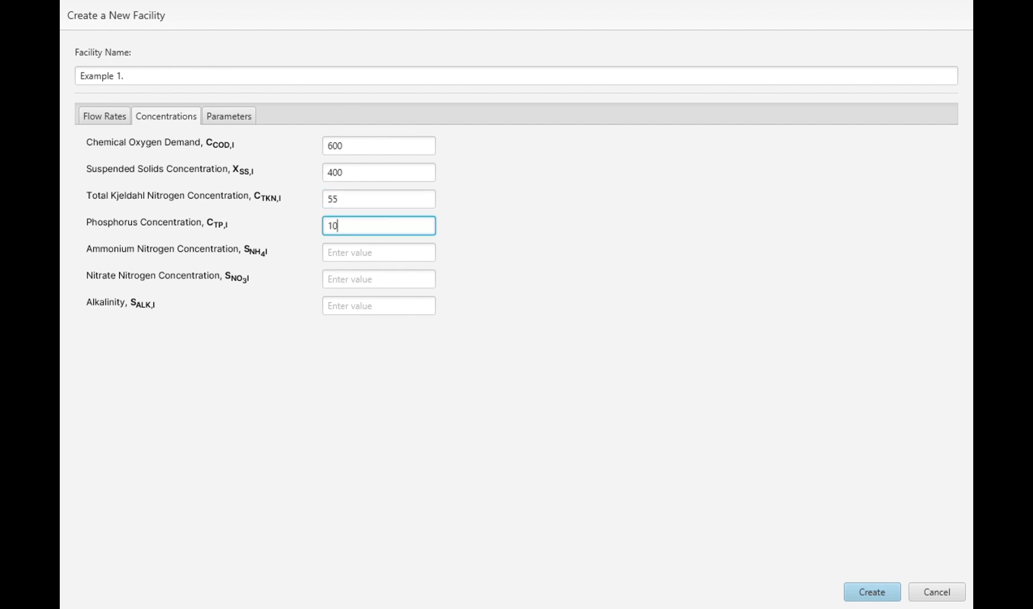
key("Tab")
type("35")
key("Tab")
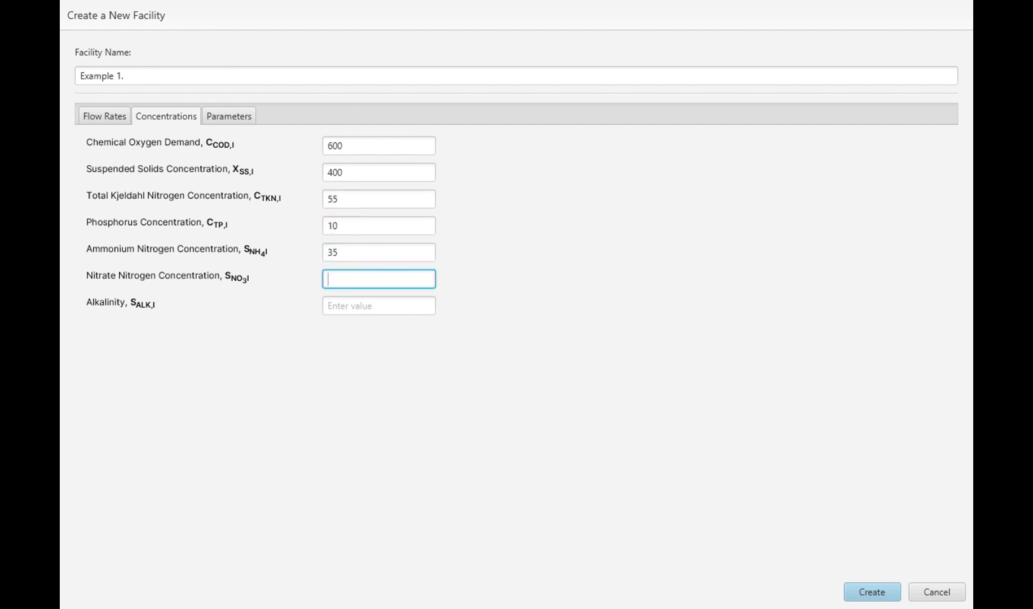
type("0")
key("Tab")
type("7.1")
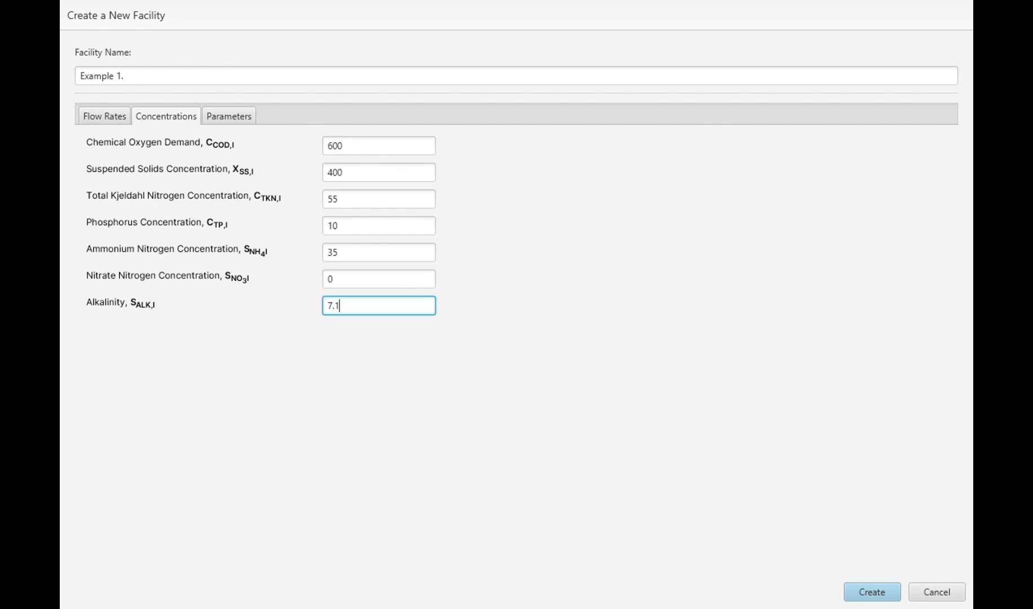
Set the fB parameter to 0.35 and the fA parameter to 0.25, and create the facility.
key("Tab")
key("Right")
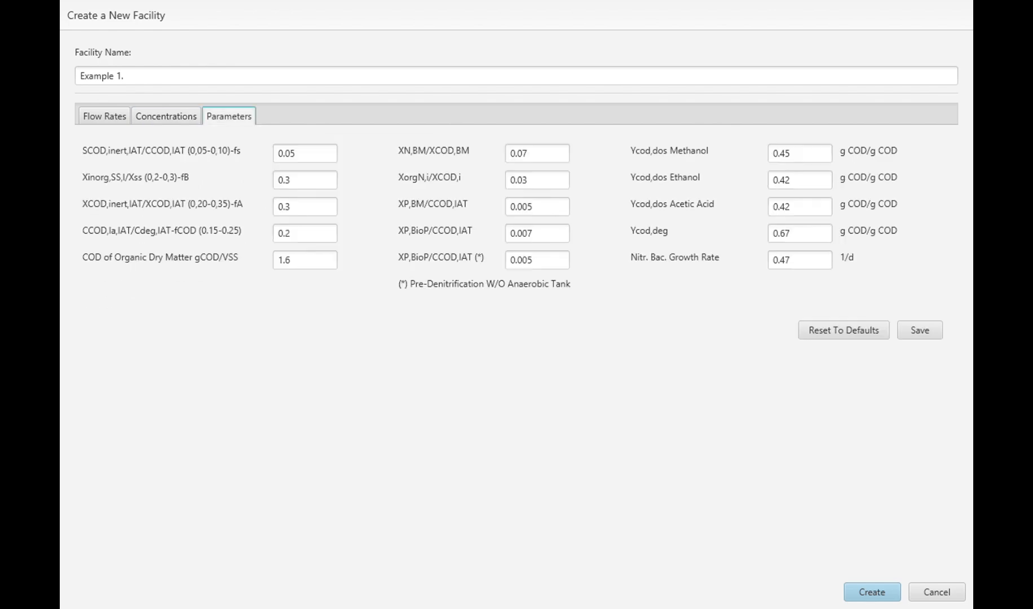
left_click(313, 180)
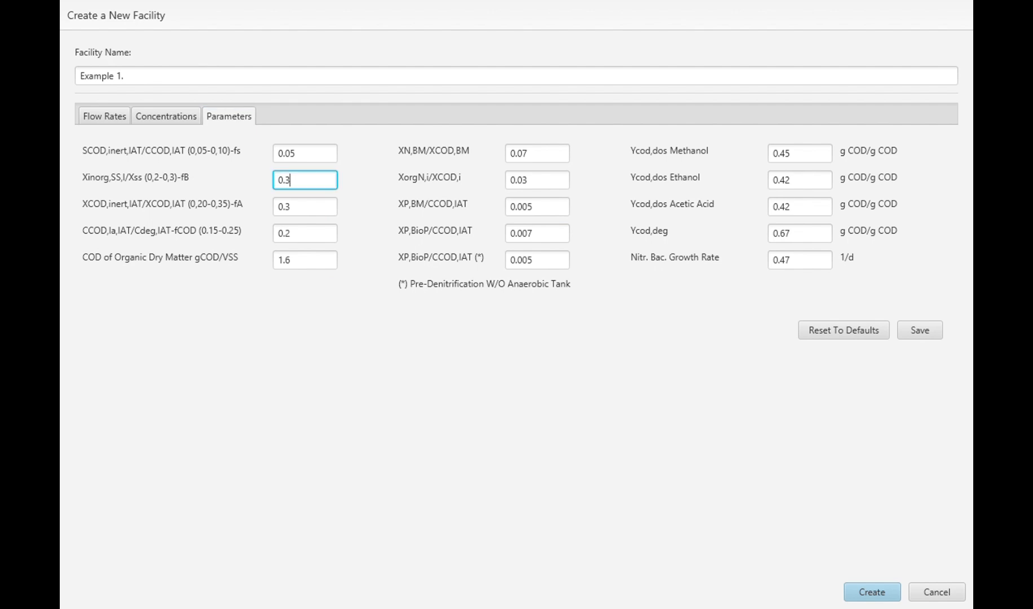
type("5")
key("Tab")
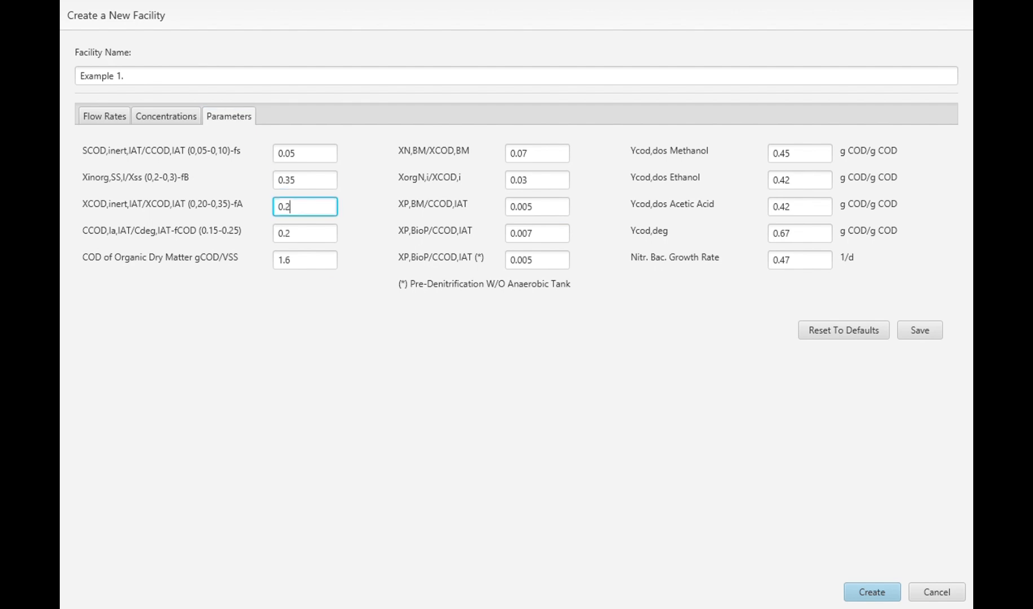
type("5")
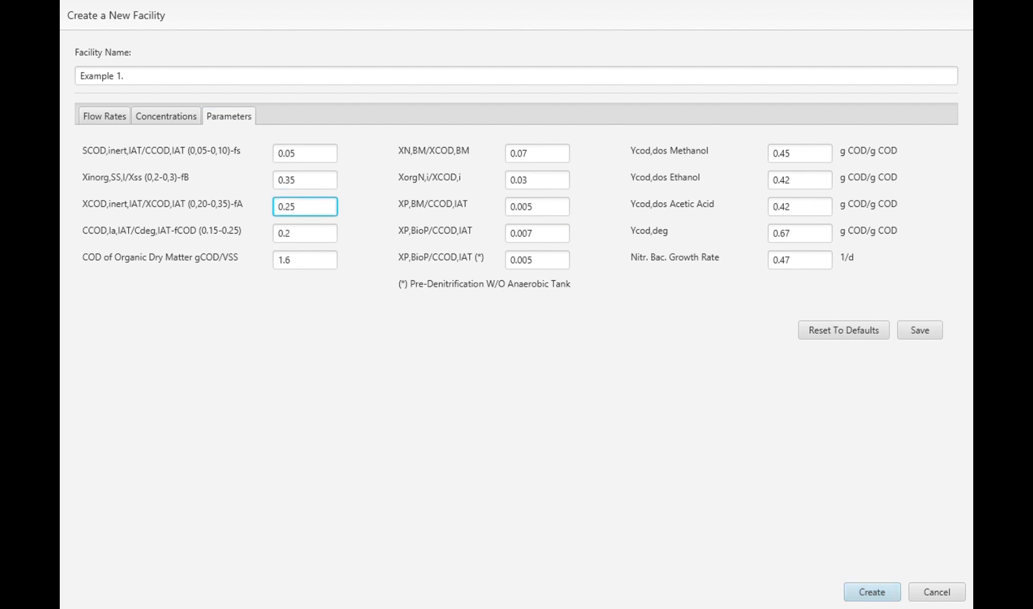
key("Return")
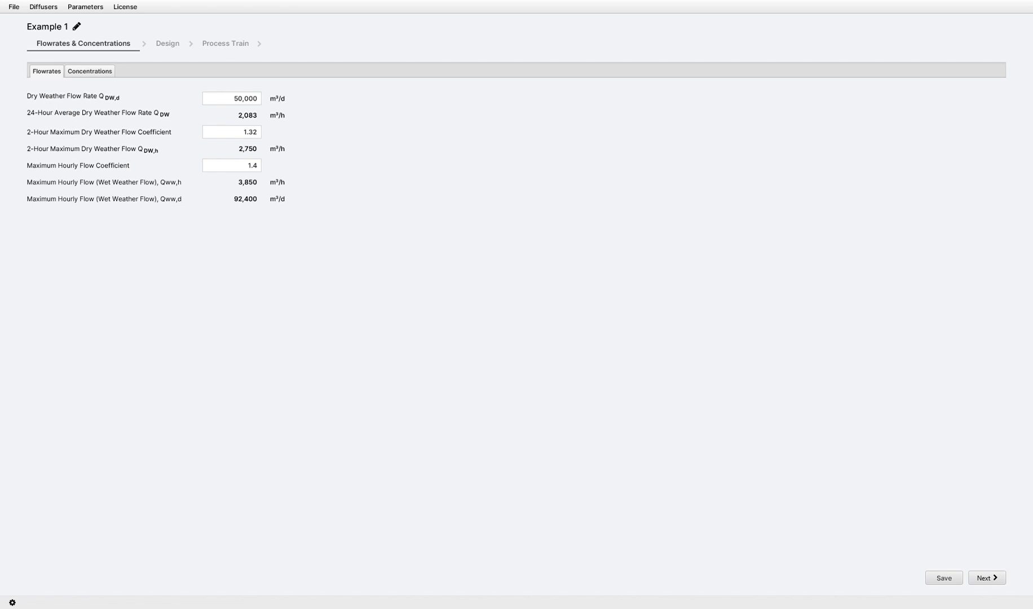
View the facility's concentrations and try the primary sedimentation tank option NO.
left_click(90, 71)
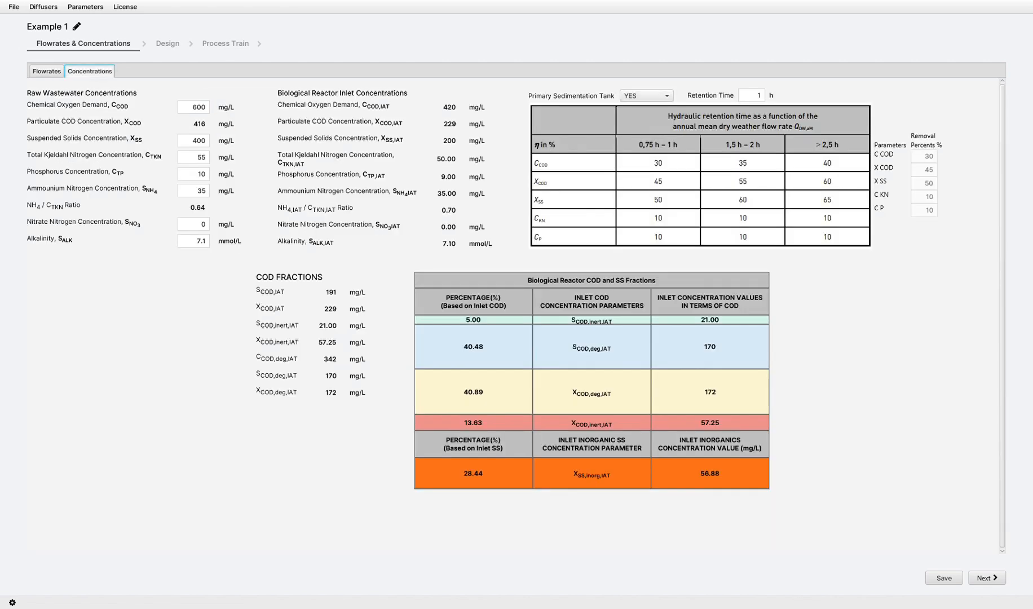
left_click(646, 96)
left_click(642, 121)
Try a CUSTOM primary sedimentation tank with 55% C COD removal, and return the tank option to YES.
left_click(646, 96)
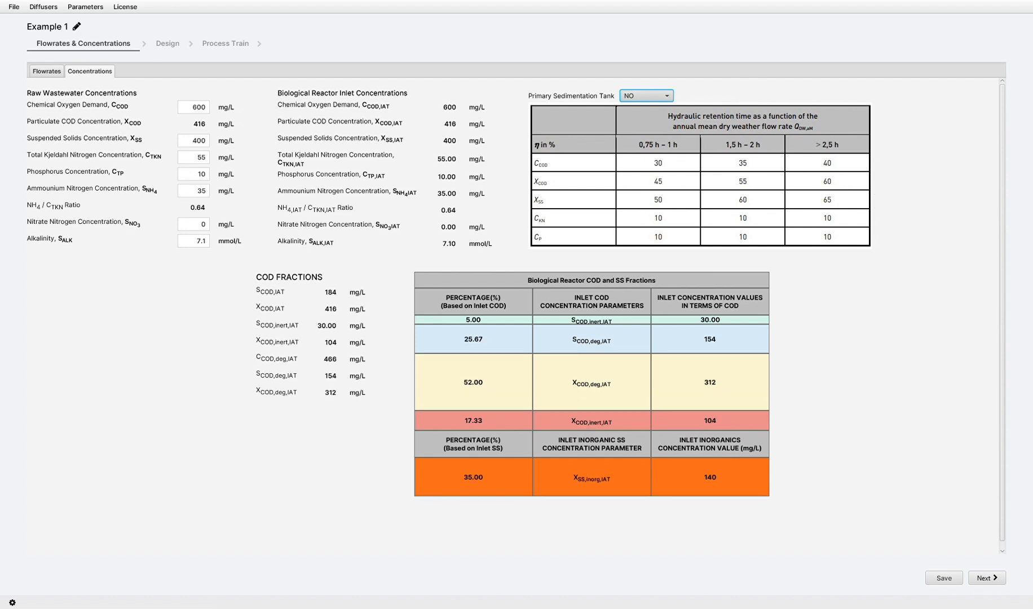
left_click(640, 134)
double_click(759, 95)
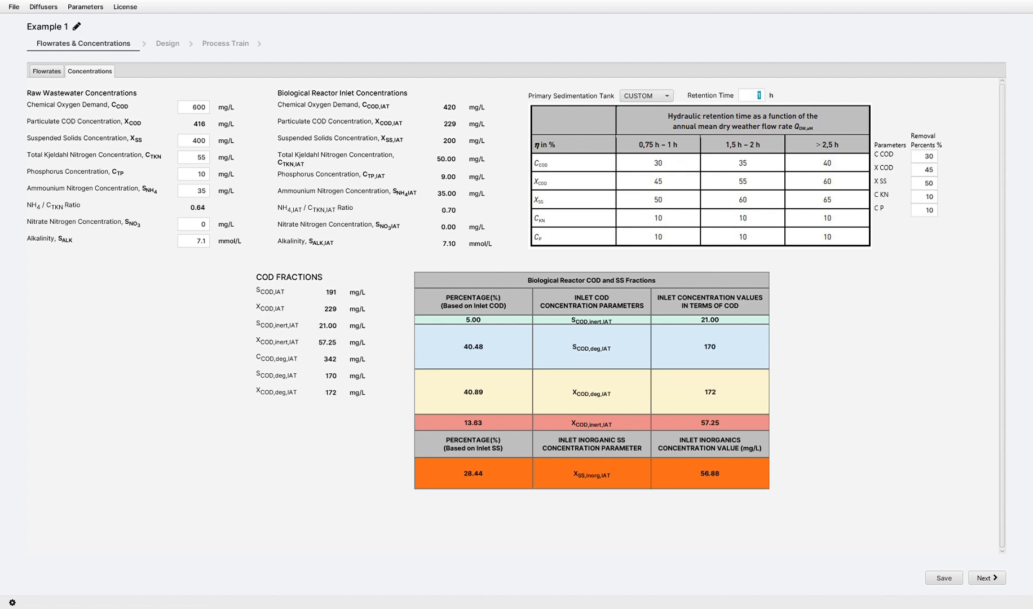
key("Tab")
type("55")
left_click(646, 96)
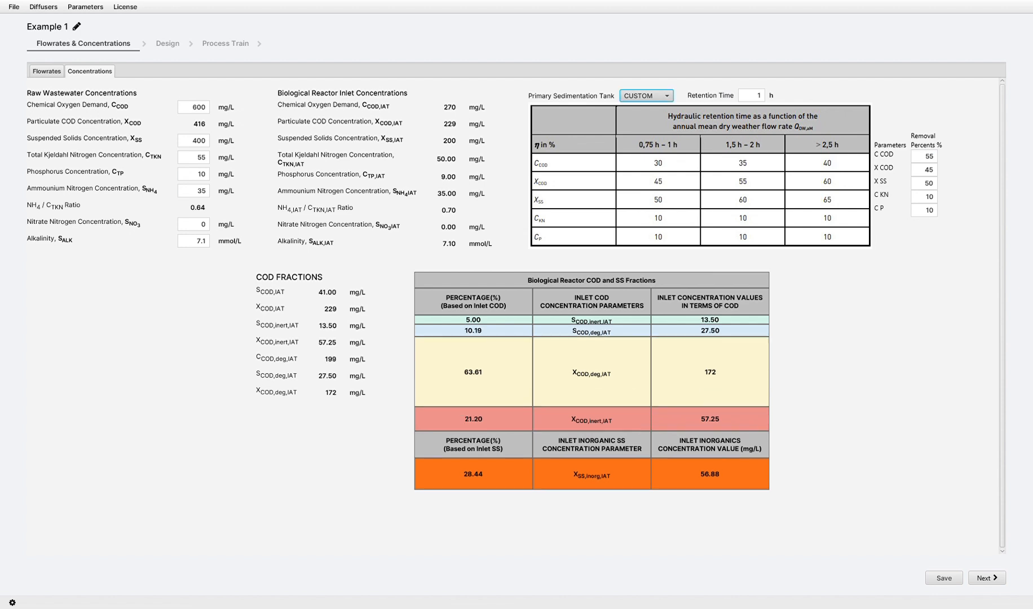
left_click(642, 110)
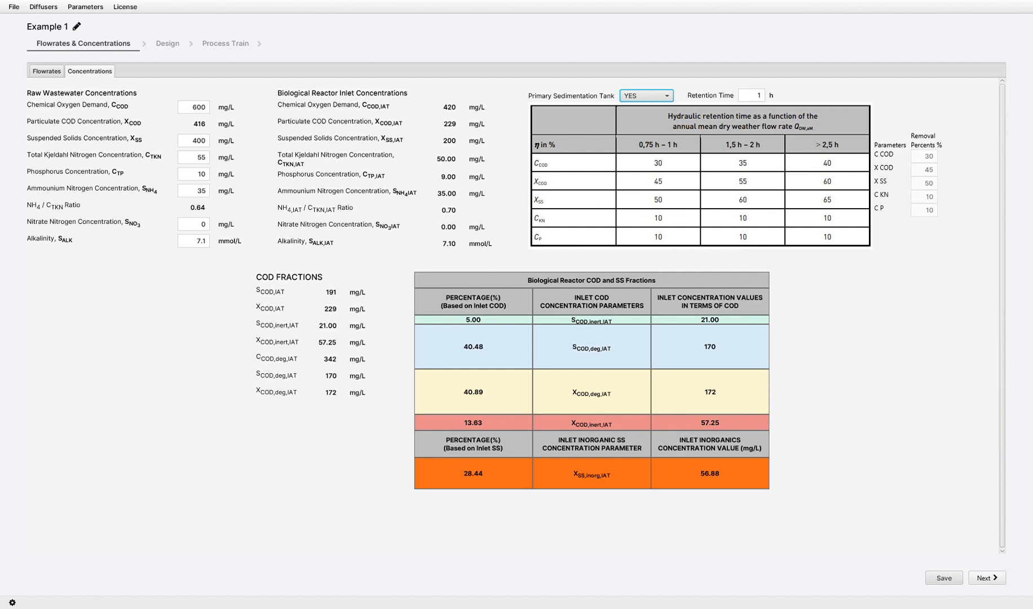
Proceed to the WWTP design's coarse screen and set 2 units, a 1 m selected width and a 1 m water height.
left_click(986, 578)
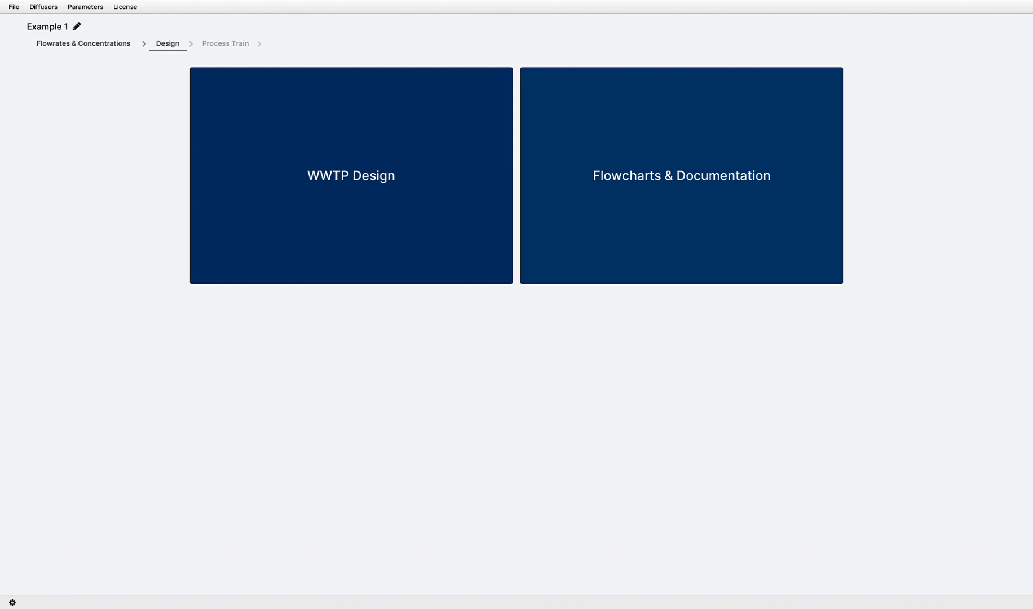
left_click(350, 175)
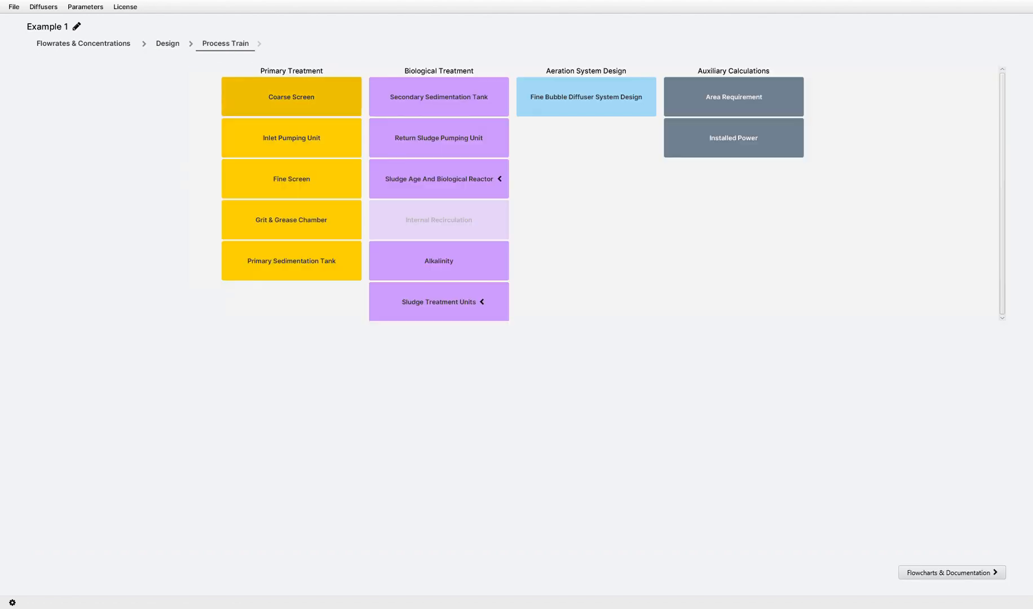
left_click(291, 97)
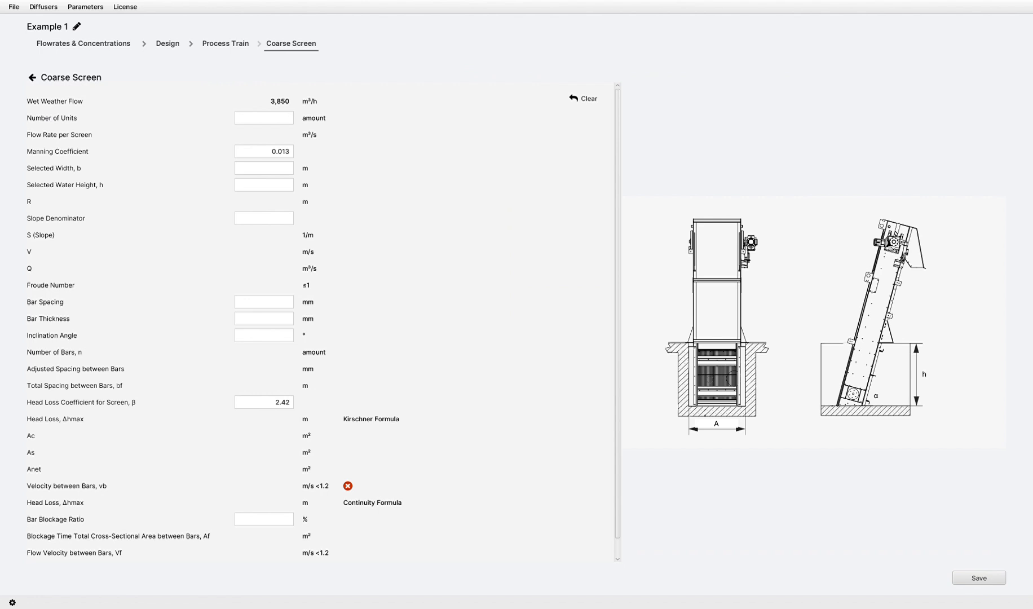
type("2")
type("1")
key("Tab")
key("Tab")
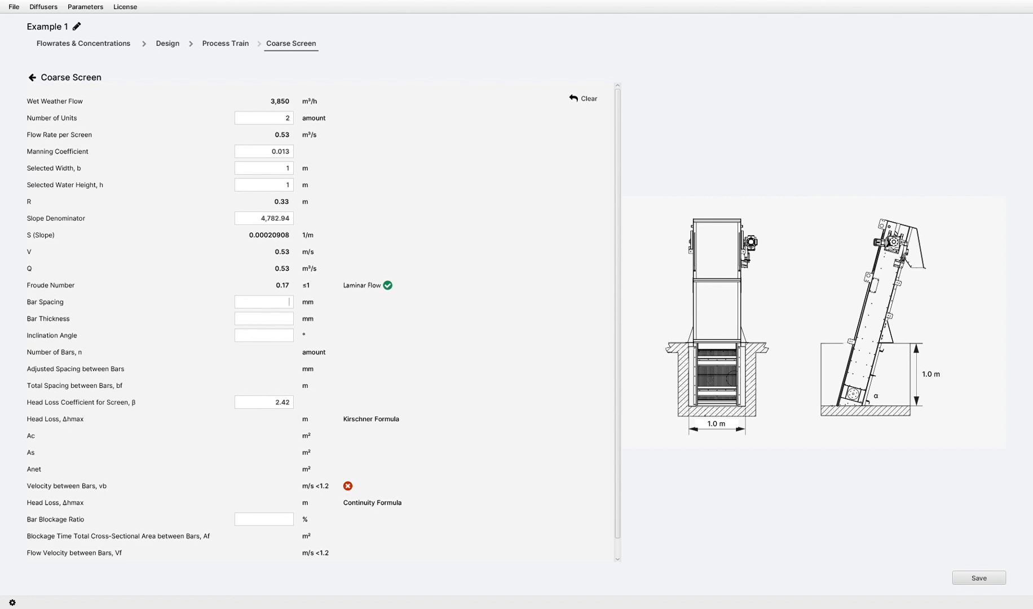
Set the coarse screen's bar spacing to 50 mm, bar thickness to 10 mm, inclination angle to 70° and blockage ratio to 40%, and save it.
type("50")
key("Tab")
type("10")
key("Tab")
type("70")
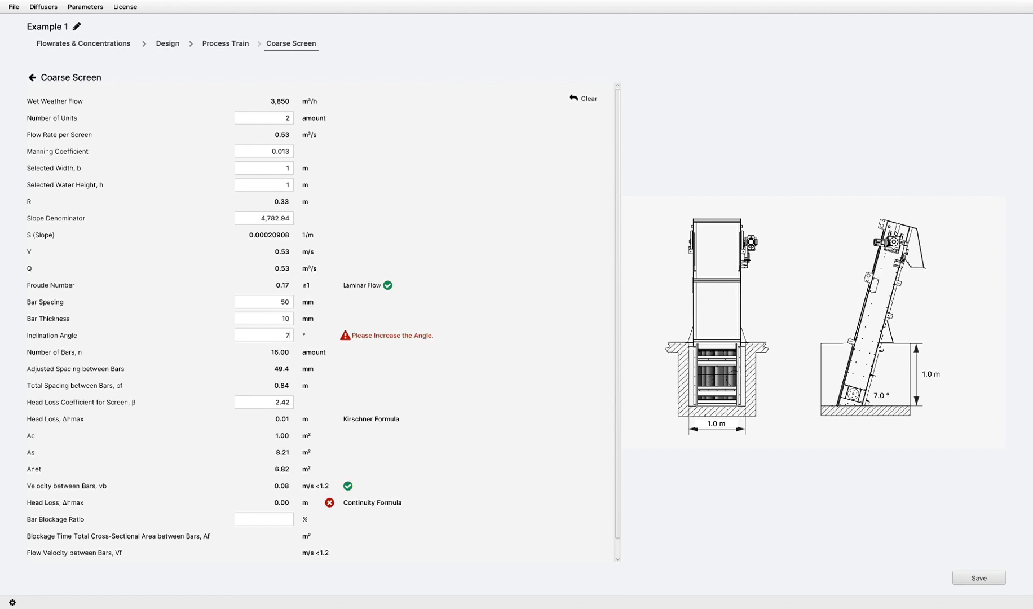
key("Tab")
key("Tab")
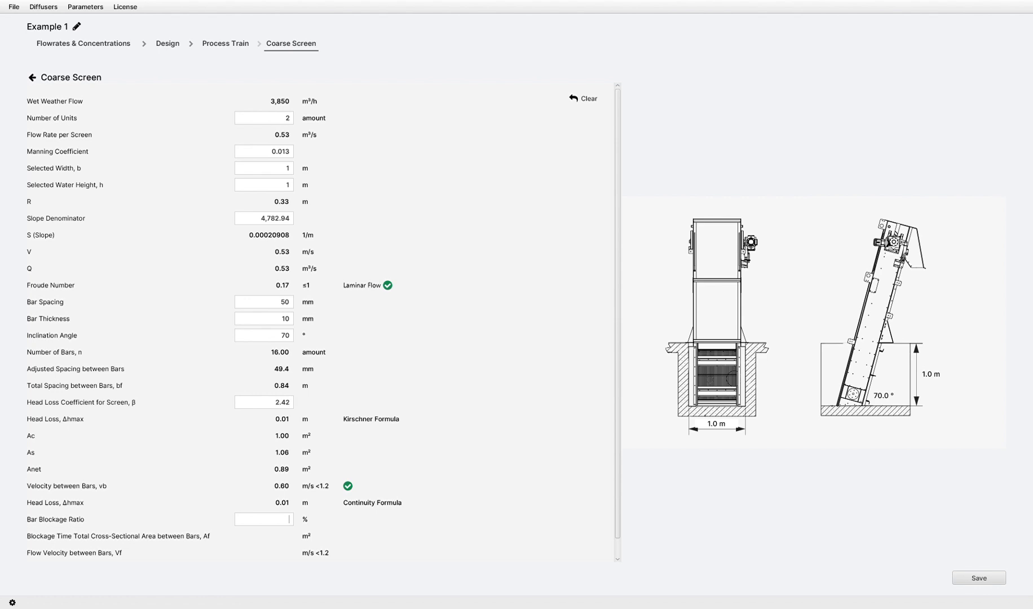
type("40")
left_click(979, 578)
Begin the inlet pumping unit with a design flow coefficient of 1, 3 pumps and 6 shafts.
left_click(291, 138)
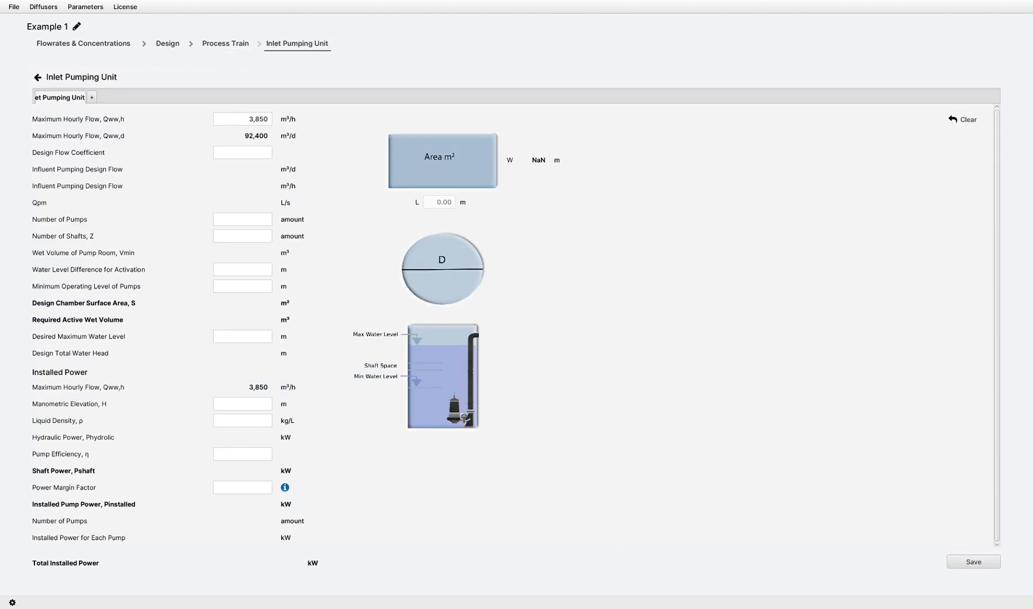
type("1")
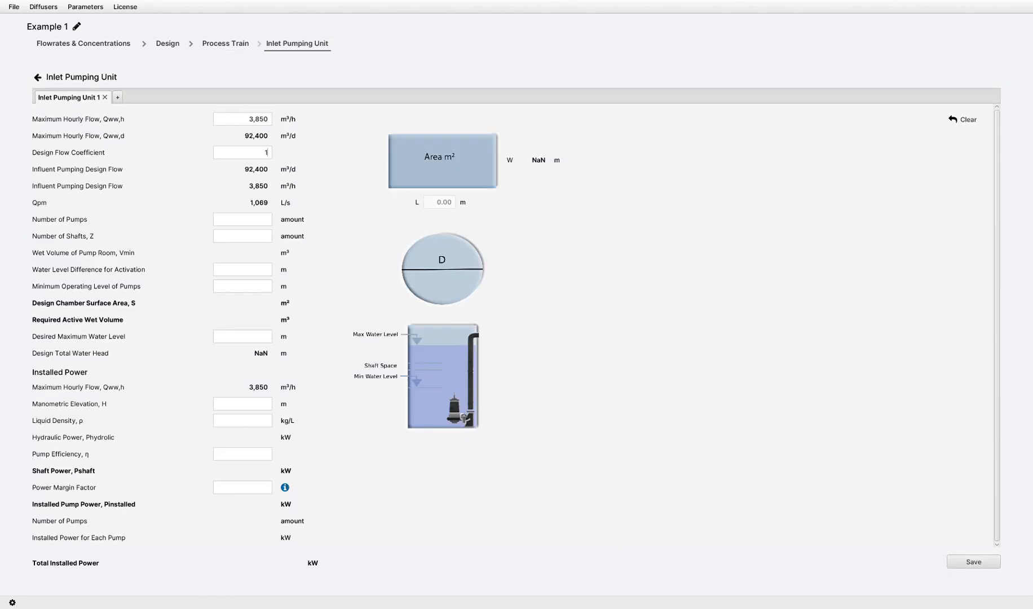
type("3")
key("Tab")
type("6")
Set the activation water level difference to 0.5 m, the minimum operating level to 1.2 m and the desired maximum water level to 5 m.
type("0.5")
key("Tab")
type("1.2")
type("5")
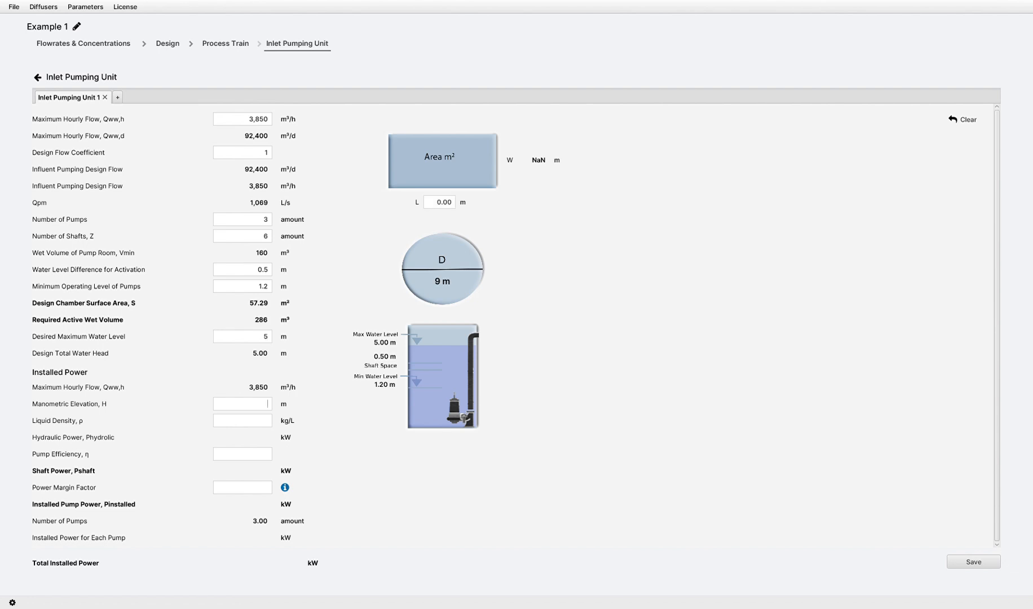
Set the inlet pumps' manometric elevation to 15 m, liquid density to 1 kg/L, pump efficiency to 0.75 and power margin factor to 1.1.
type("15")
key("Tab")
type("10.75")
left_click(285, 487)
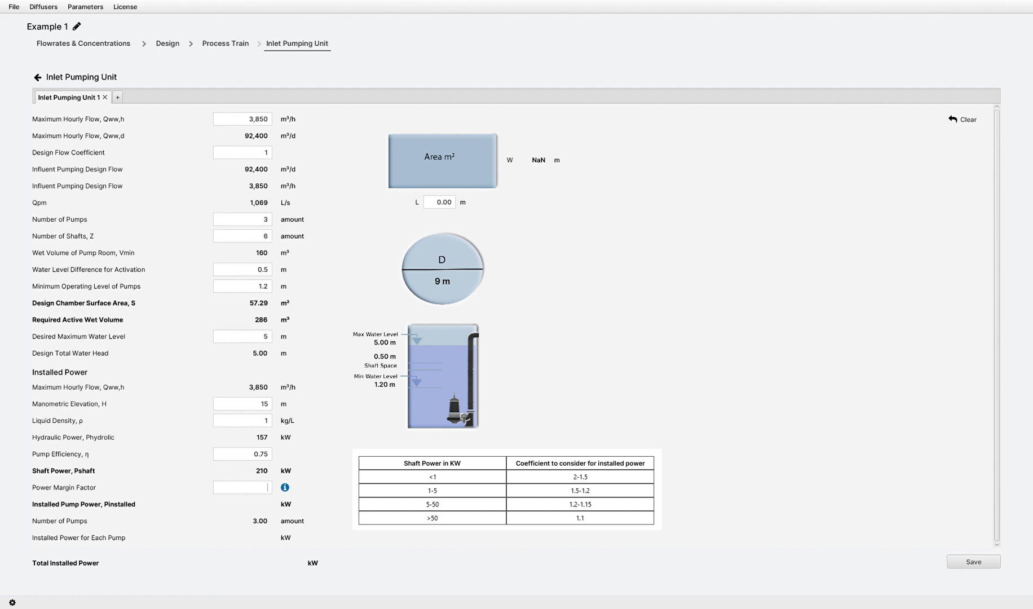
type("1.1")
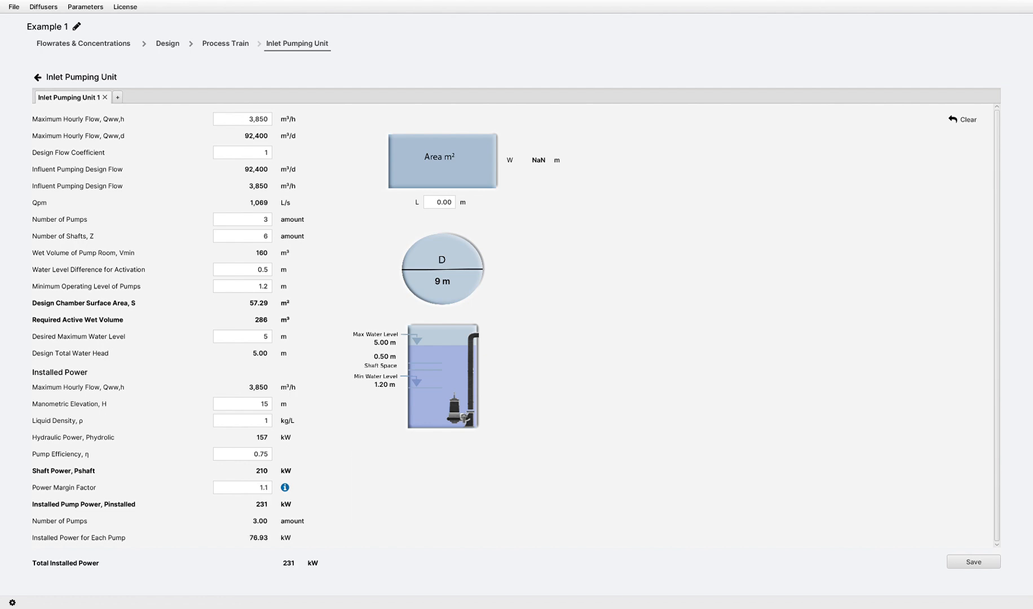
Set the rectangular pump chamber's length to 7 m and save the inlet pumping unit.
key("Tab")
type("7")
left_click(117, 97)
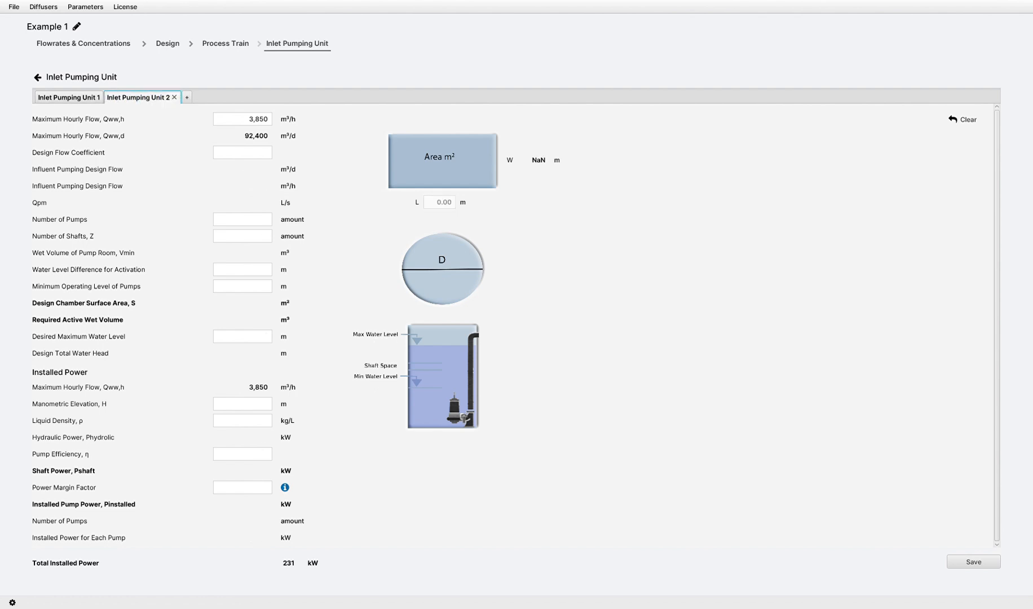
left_click(175, 97)
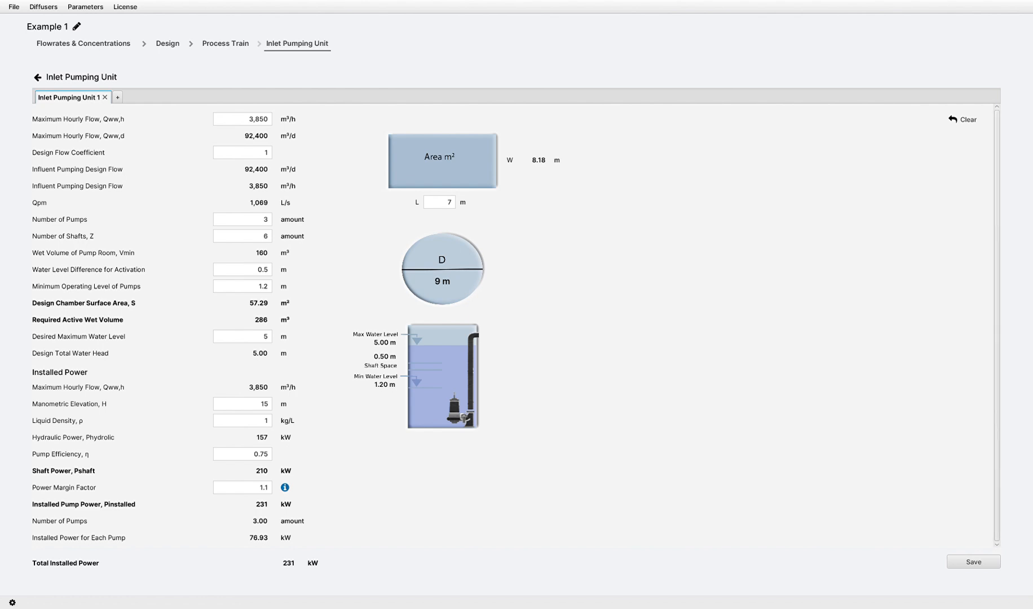
left_click(973, 561)
Begin the fine screen design with 2 units, a width of 1 m and a water height of 1 m.
left_click(291, 179)
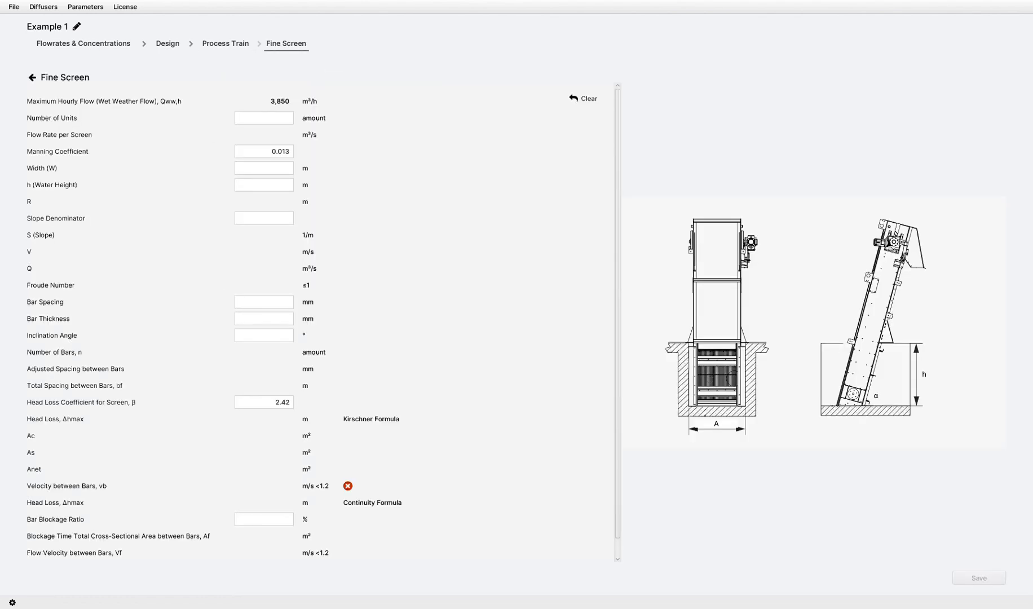
key("Tab")
key("Tab")
type("1")
key("Tab")
type("1")
key("Tab")
key("Tab")
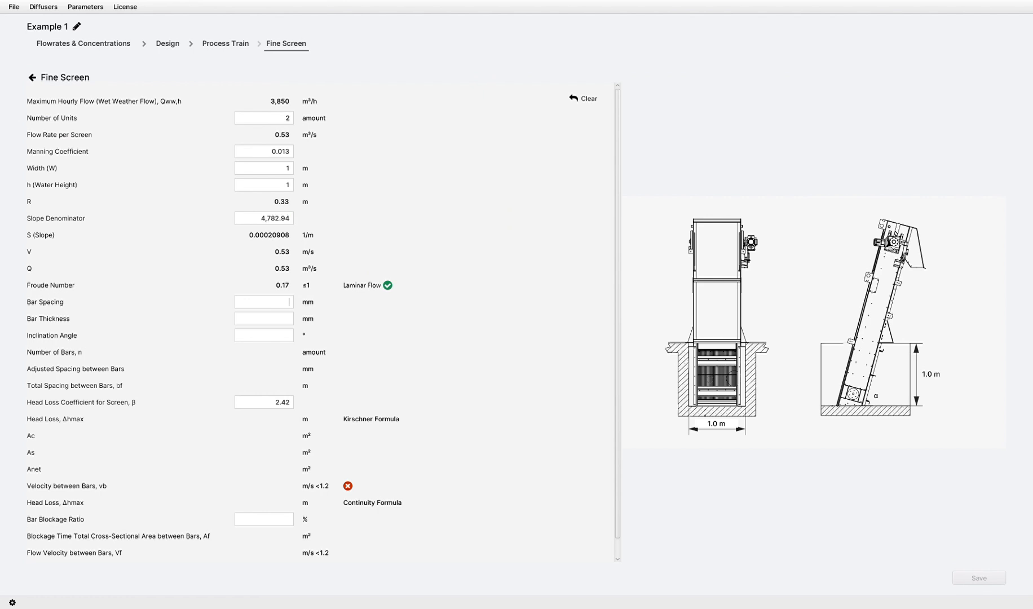
Set the fine screen's bar spacing to 10 mm, bar thickness to 10 mm and inclination angle to 70°.
type("10")
key("Tab")
type("1070")
key("Tab")
key("Tab")
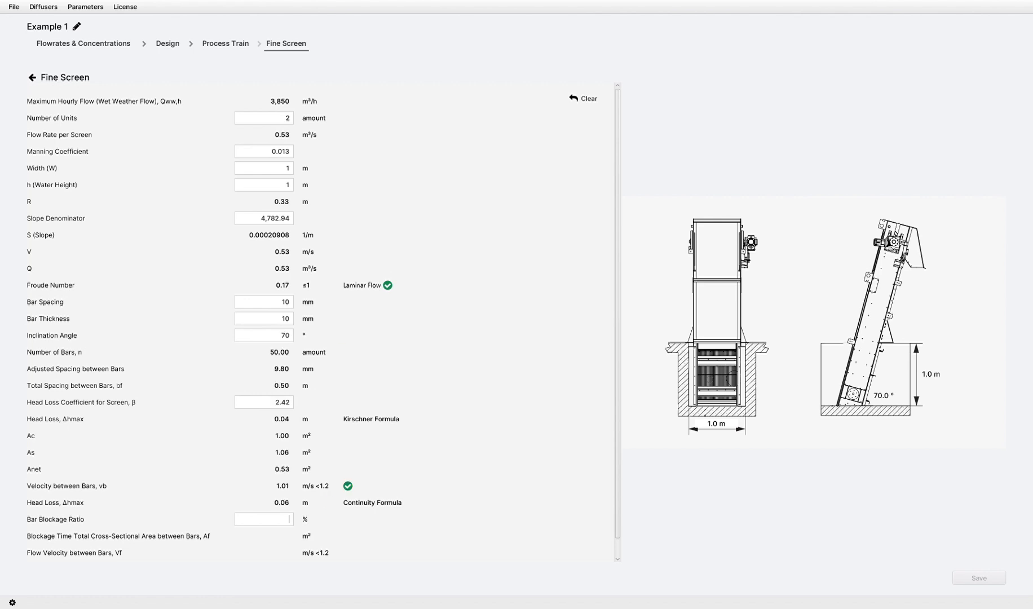
Set the fine screen's bar blockage ratio to 40% and its number of units to 3, and save it.
type("40")
key("Tab")
type("3")
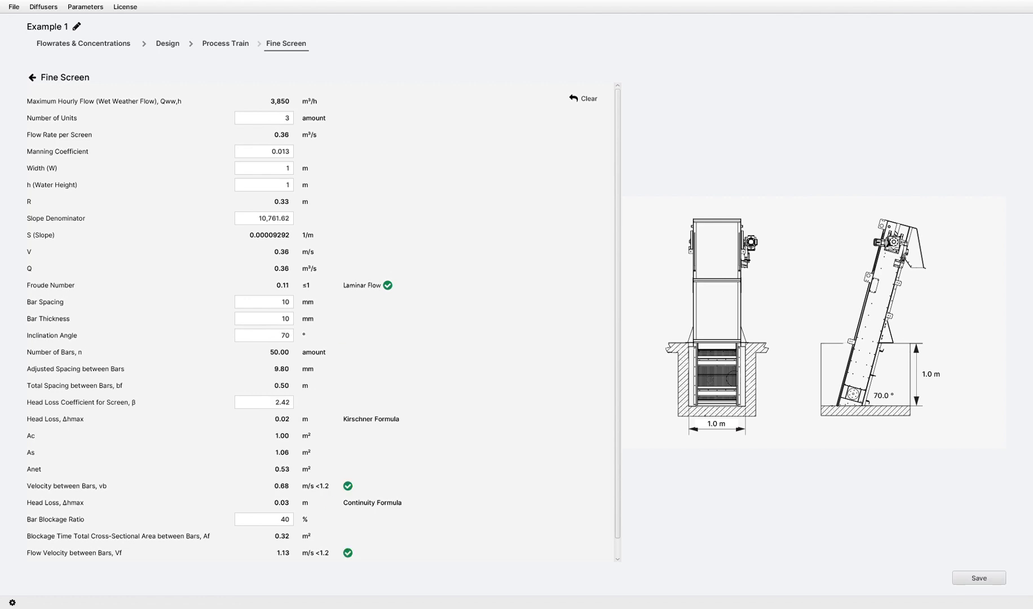
left_click(978, 578)
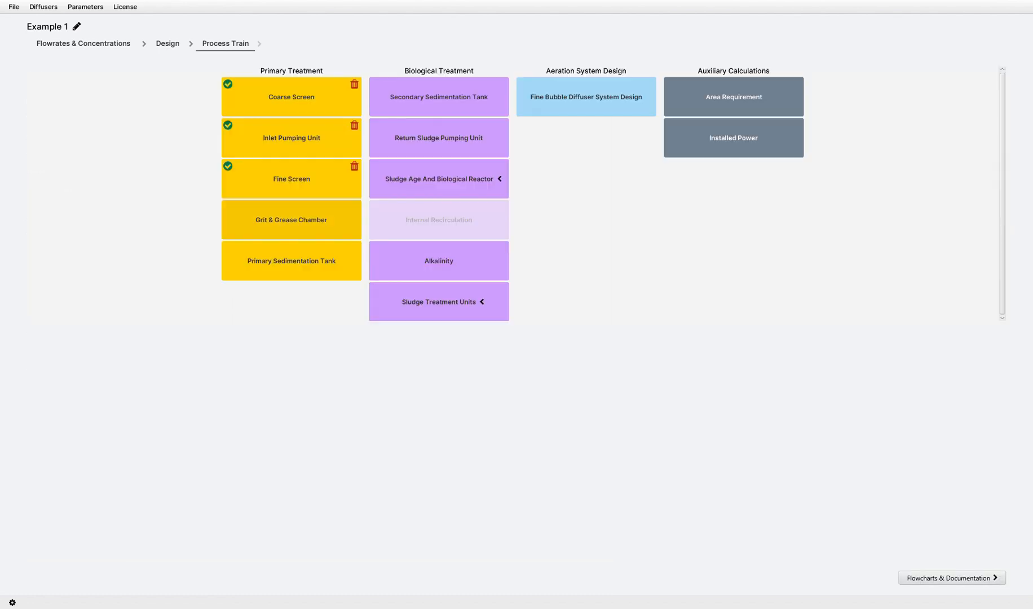
Begin the grit and grease chamber with a total air pressure loss of 50 hPa and calculate its dimensions automatically.
left_click(291, 220)
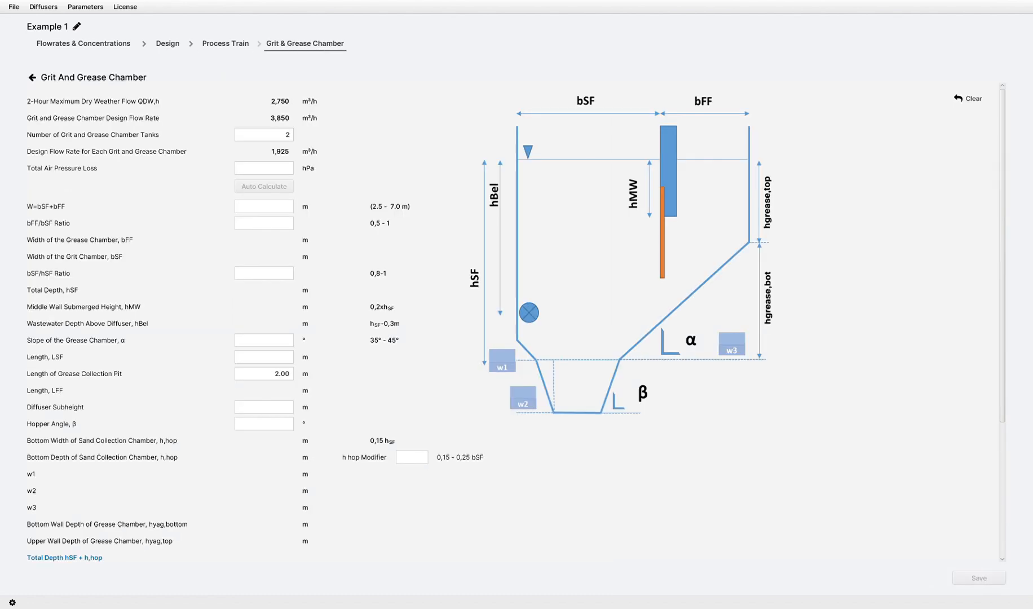
type("50")
left_click(263, 186)
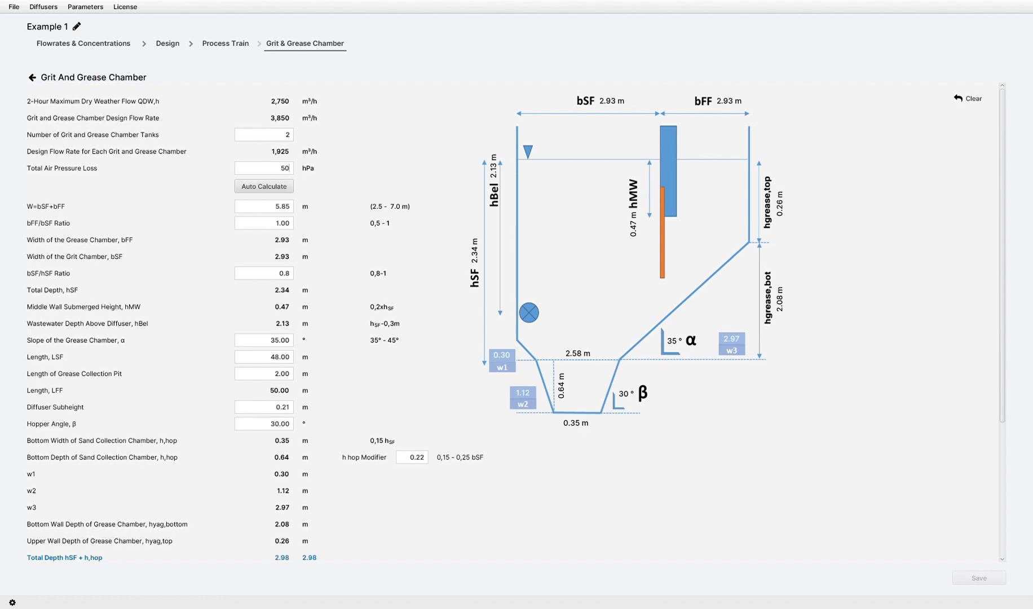
scroll(513, 322, "down", 9)
scroll(513, 321, "up", 8)
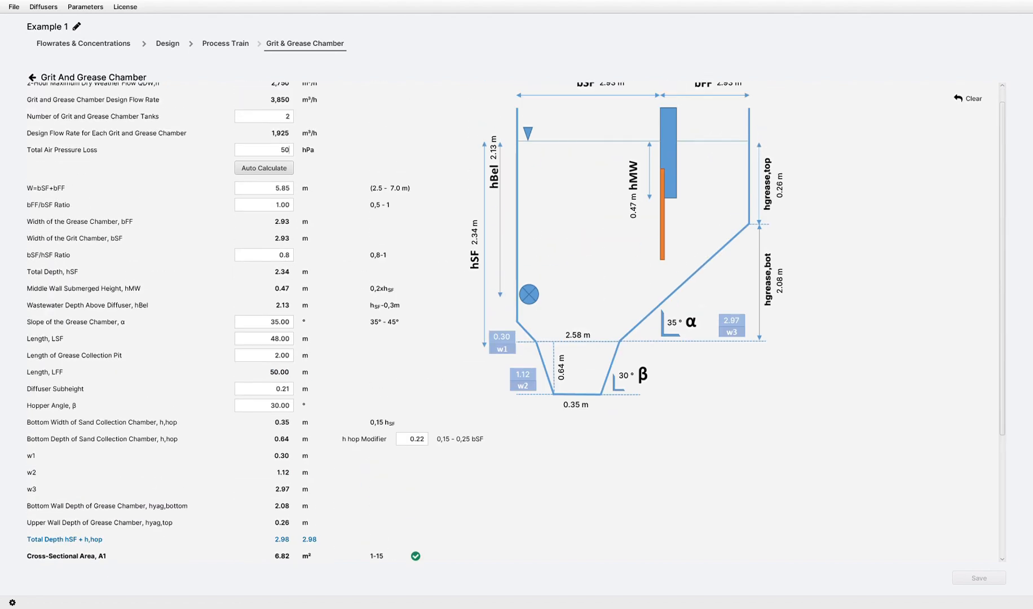
scroll(513, 321, "up", 1)
Set the grit and grease chamber's total width (bSF+bFF) to 7 m and its bFF/bSF ratio to 0.8.
key("Tab")
key("Tab")
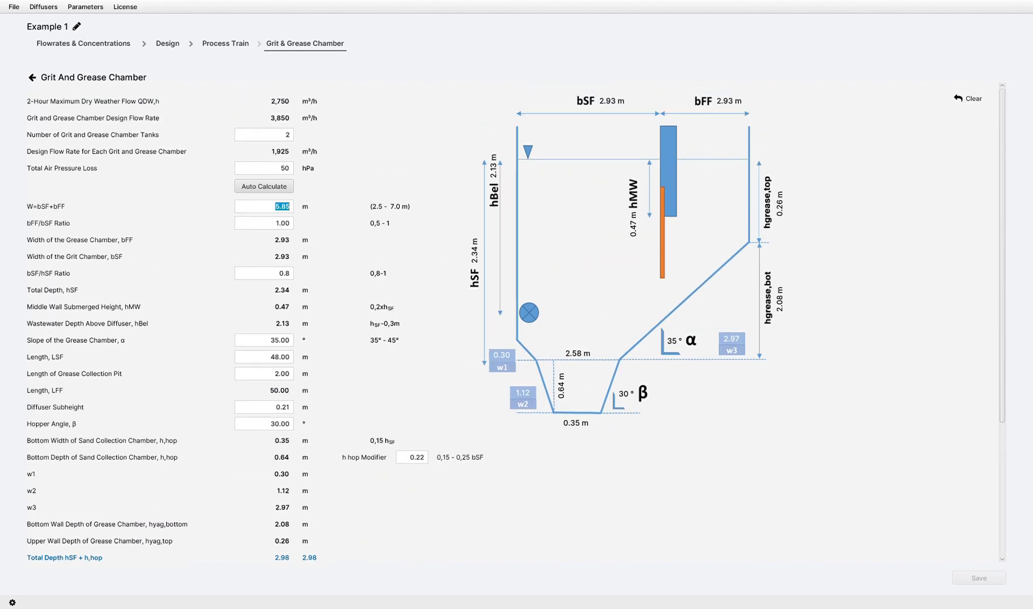
type("7")
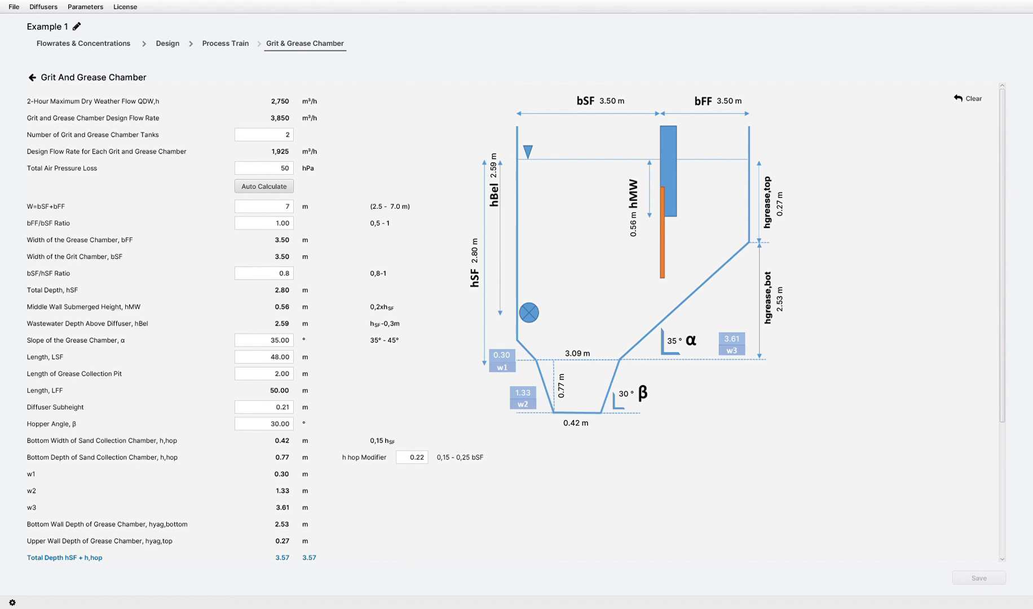
double_click(276, 223)
type("0.8")
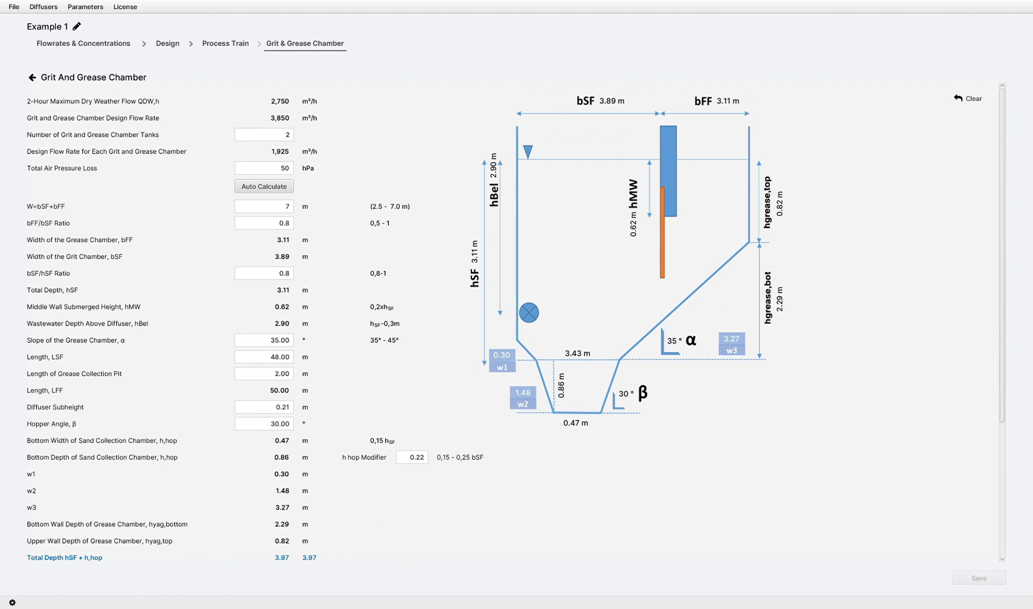
Set the grit chamber's length LSF to 25 m.
key("Tab")
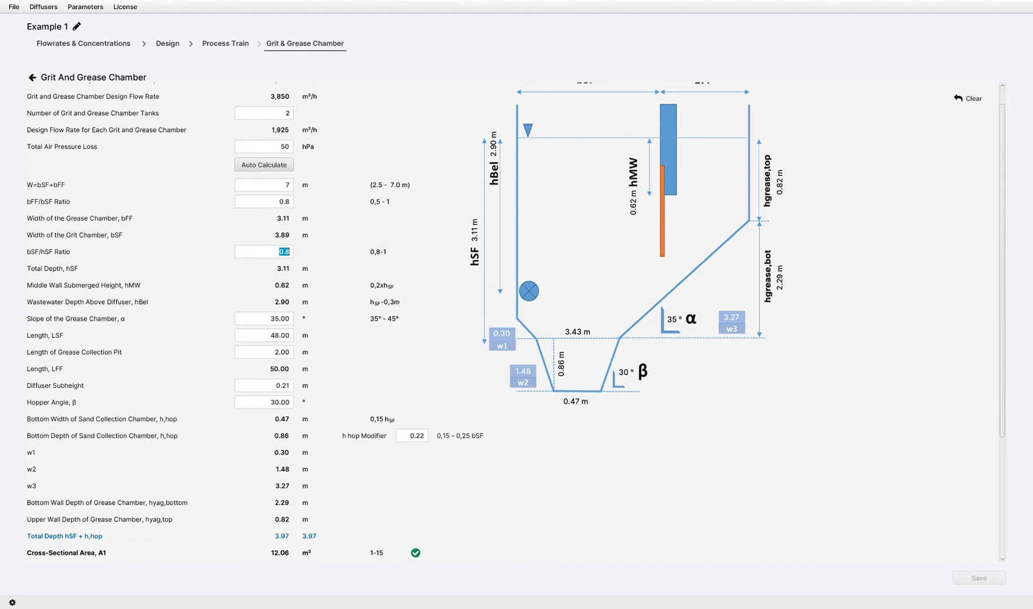
key("Tab")
key("Tab")
type("25")
Check the recommended aeration rates, set the specific air input to 1.1 Nm³/h/m³ and save the grit and grease chamber.
scroll(515, 321, "down", 3)
scroll(370, 471, "down", 3)
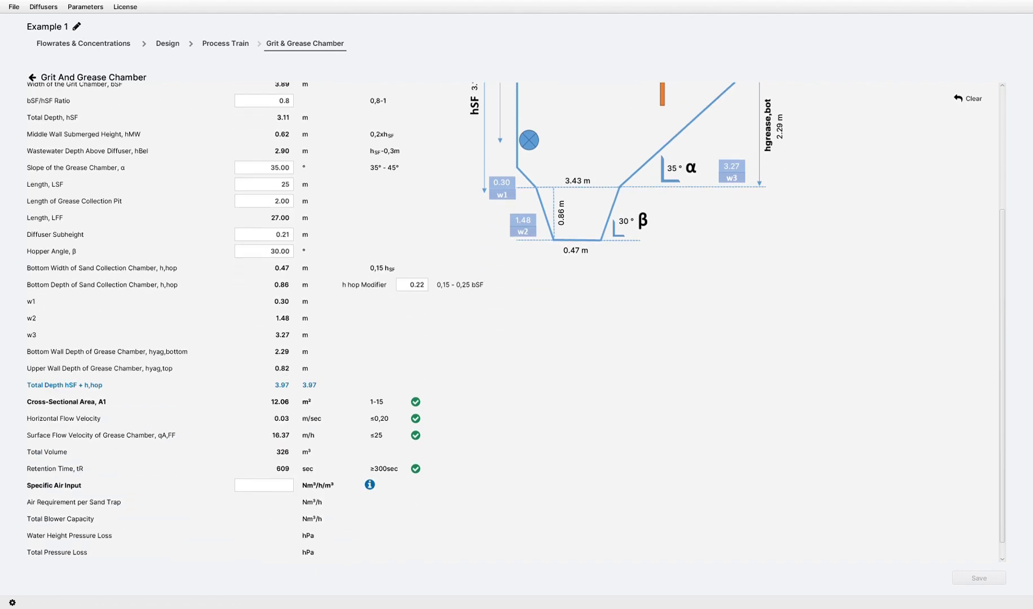
left_click(369, 467)
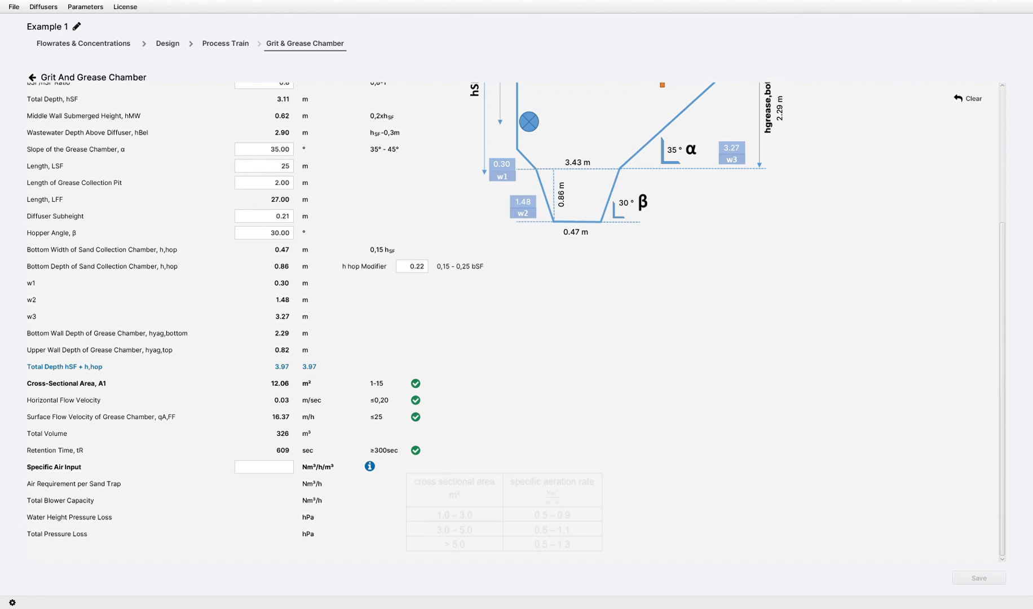
left_click(264, 467)
type("1.1")
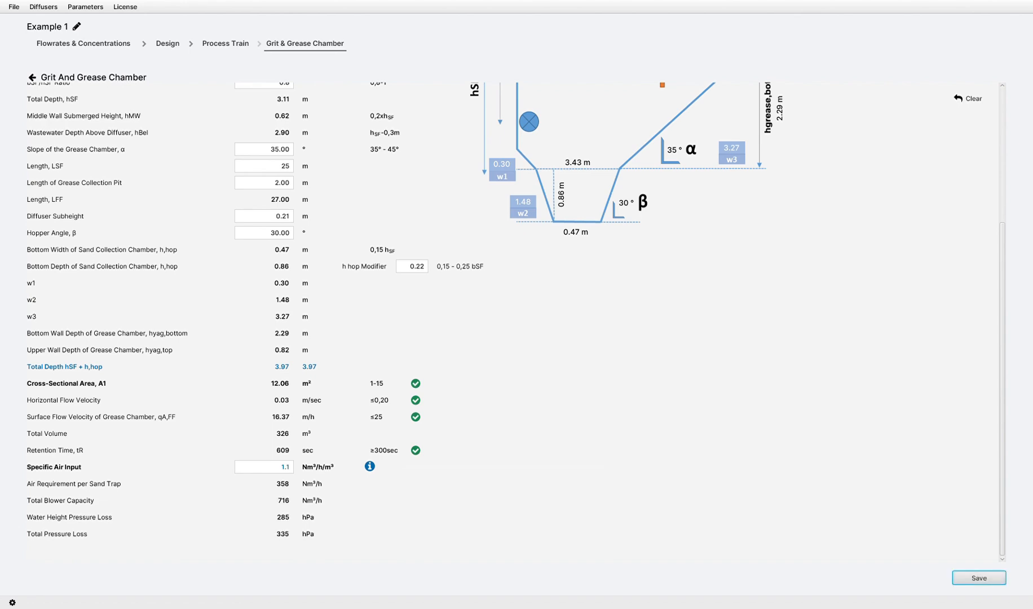
scroll(508, 321, "up", 5)
scroll(507, 322, "up", 2)
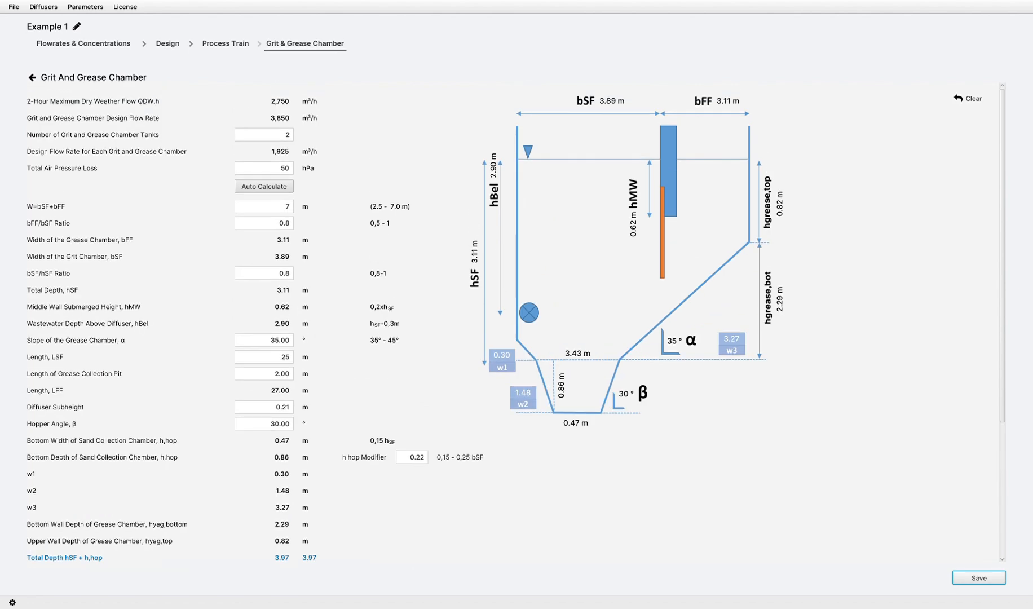
left_click(978, 578)
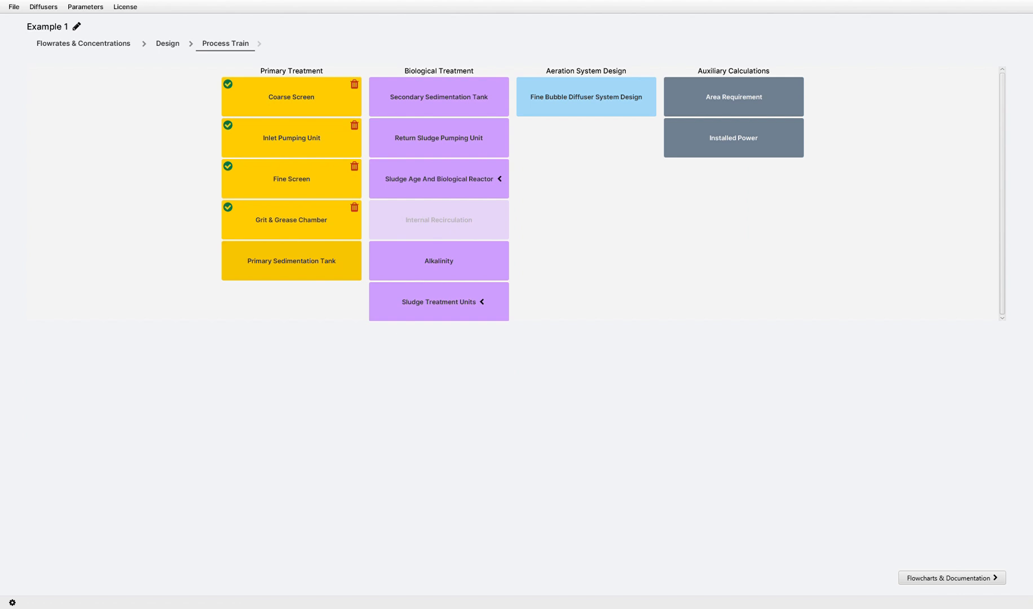
Begin the rectangular primary sedimentation design with 2 tanks, a surface loading rate of 2.5 m/h and a tank length of 10 m.
left_click(291, 261)
left_click(67, 89)
left_click(51, 115)
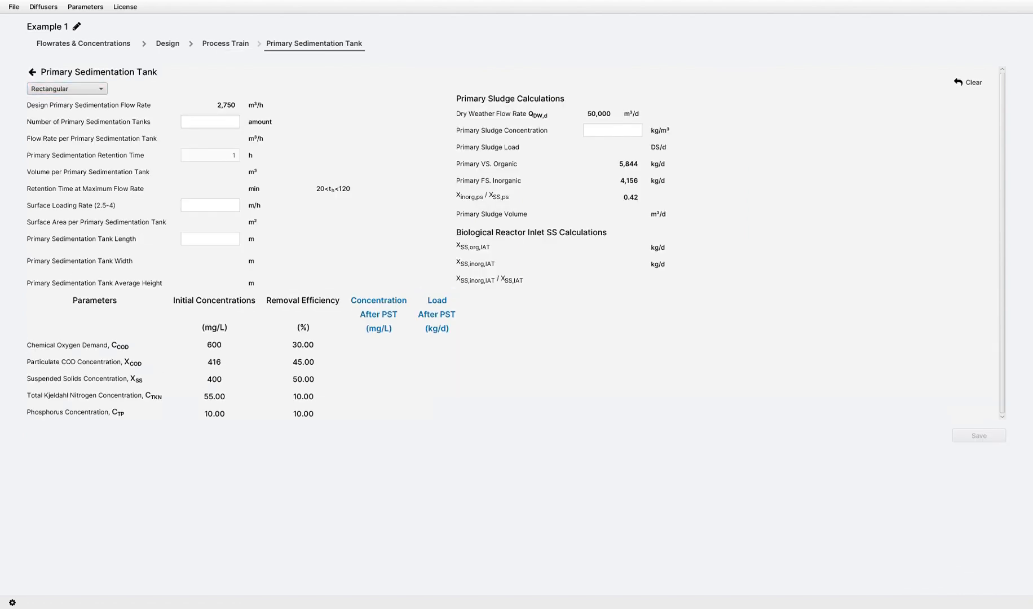
type("2")
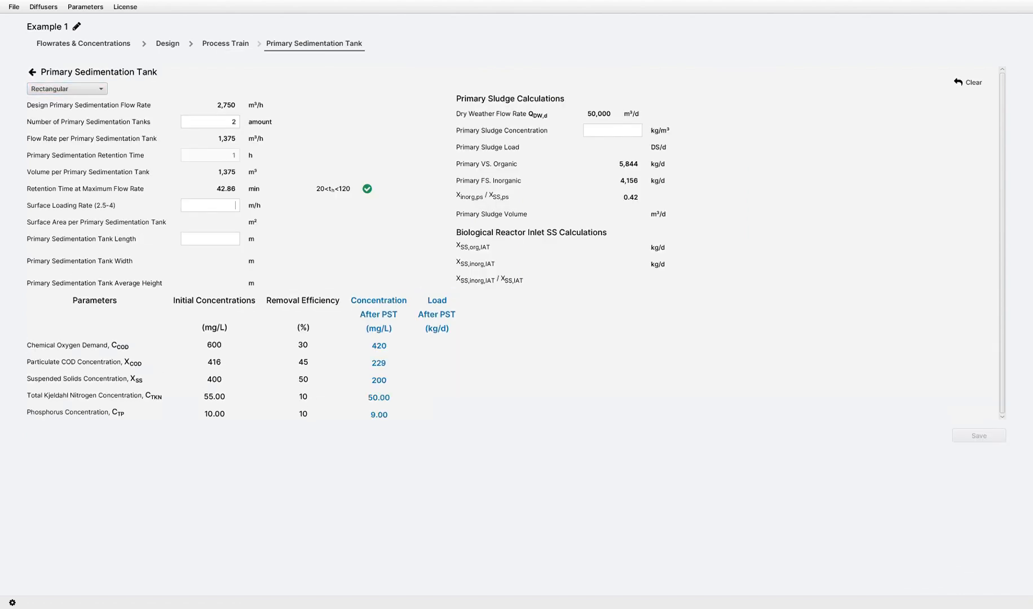
left_click(210, 205)
type("2.5")
type("10")
Change the primary sedimentation tank's shape to circular, set the primary sludge concentration to 30 kg/m³ and save it.
key("Tab")
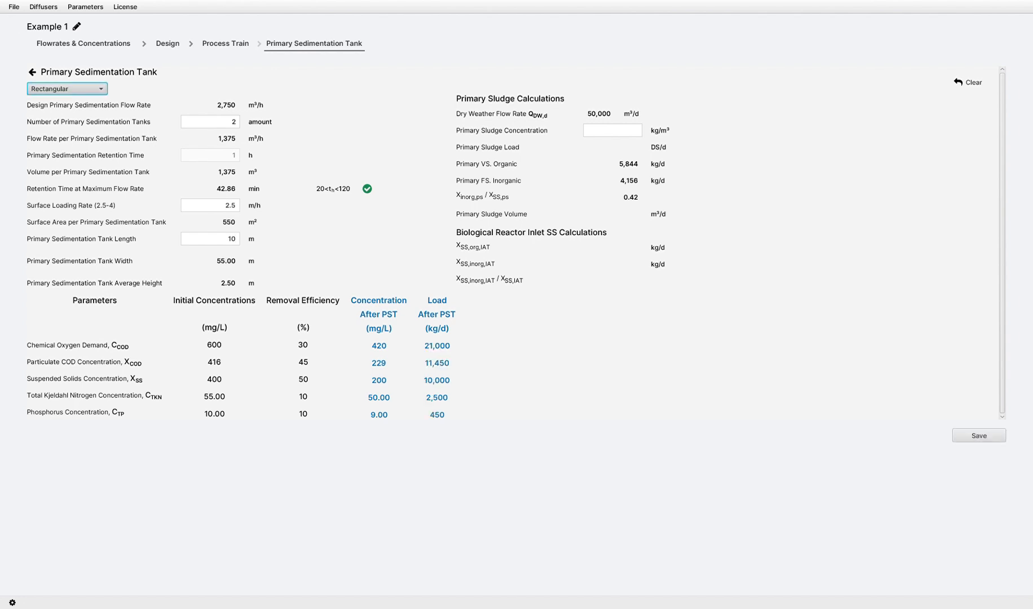
key("Down")
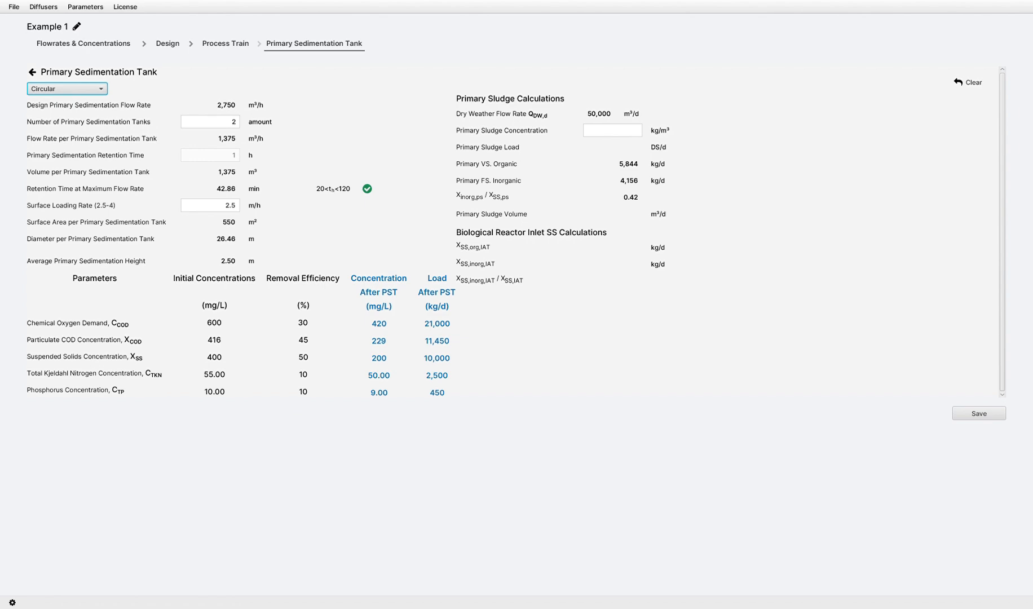
left_click(637, 131)
type("10")
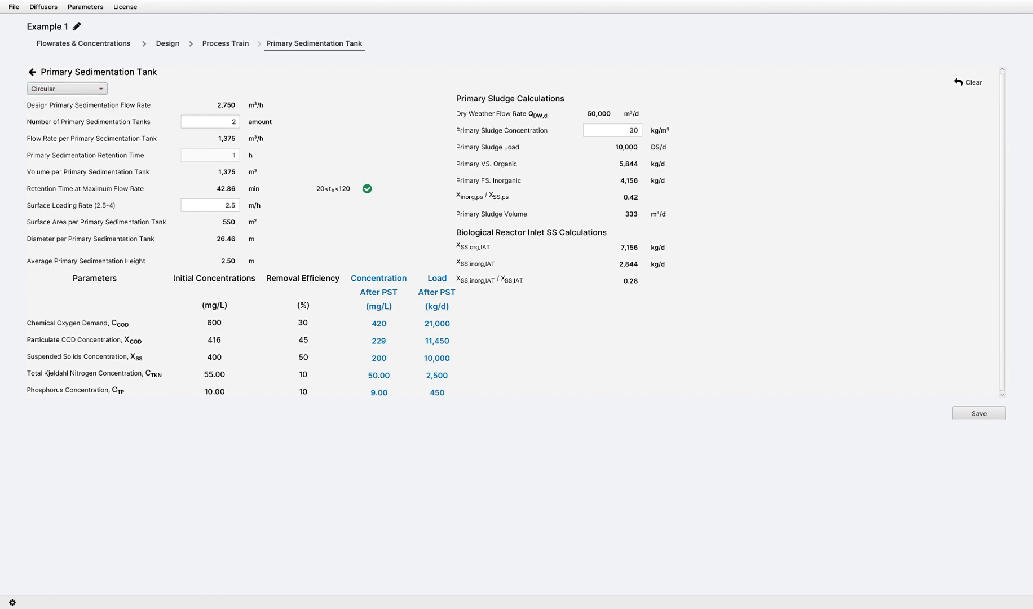
left_click(978, 413)
Begin the secondary sedimentation tank with SVI 110 L/kg, thickening time 2 h, RS 0.75, SSRS/SSBS ratio 0.7 and SSAT 3 kg/m³.
left_click(438, 97)
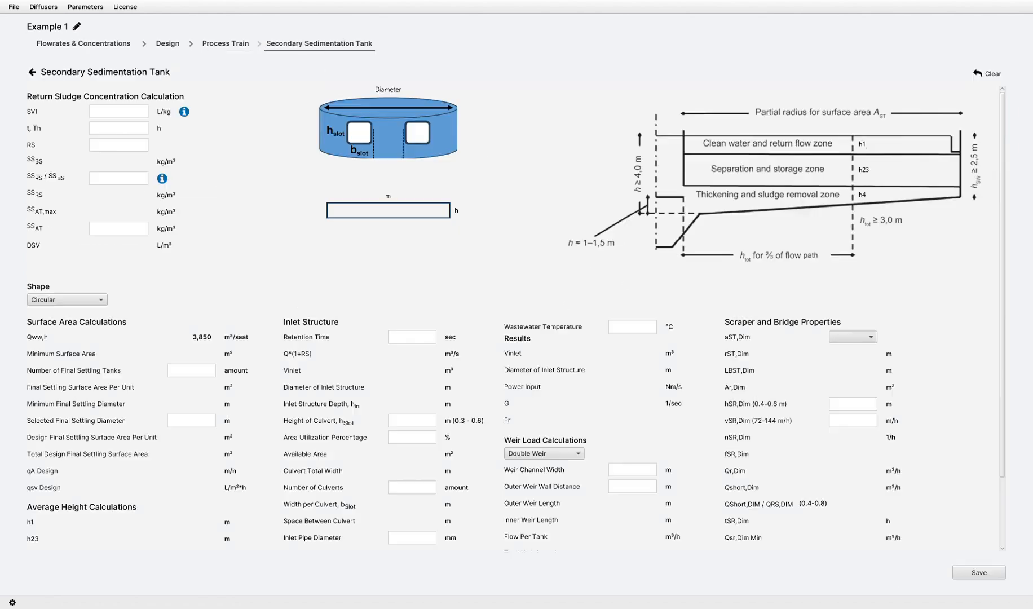
type("110")
key("Tab")
type("2")
type("0.75")
key("Tab")
type("0.7")
key("Tab")
type("3")
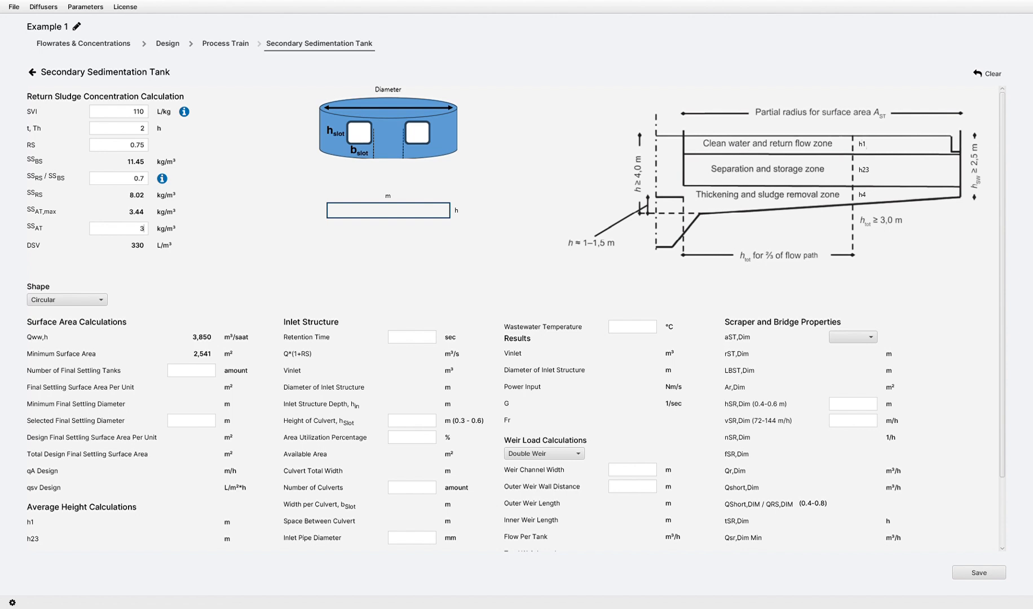
key("Tab")
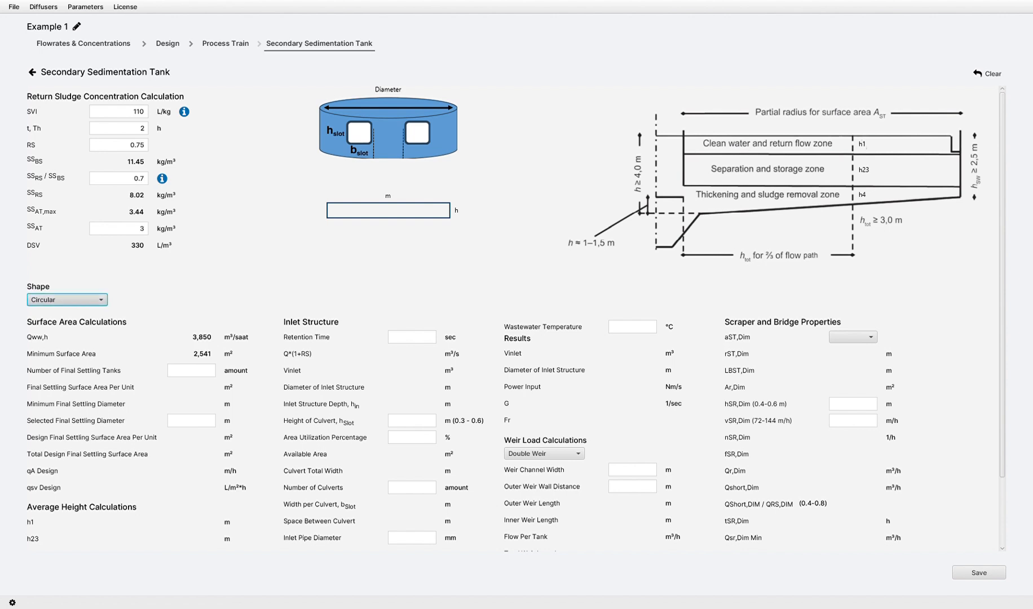
key("Down")
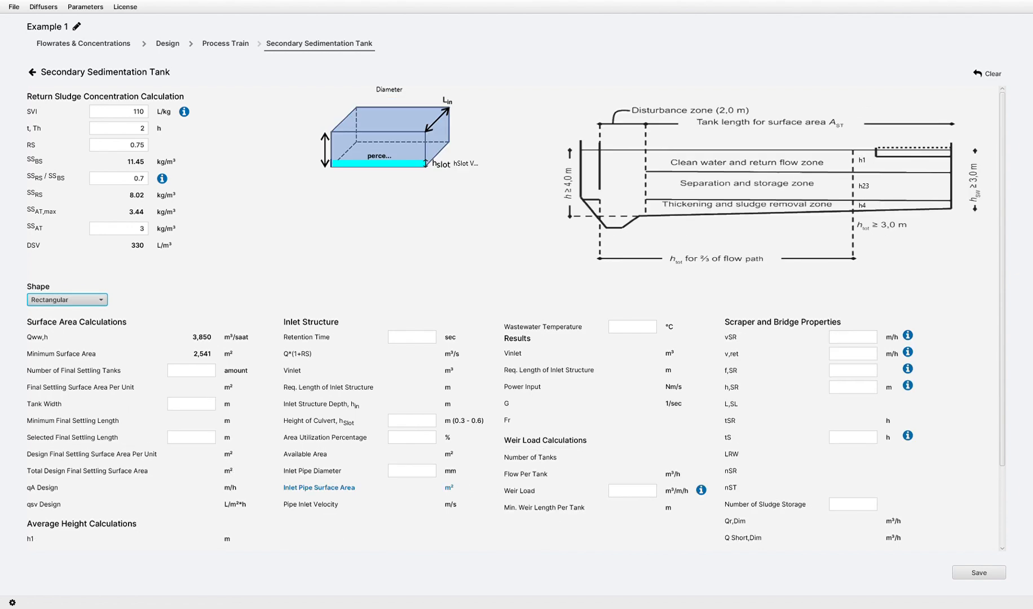
key("Up")
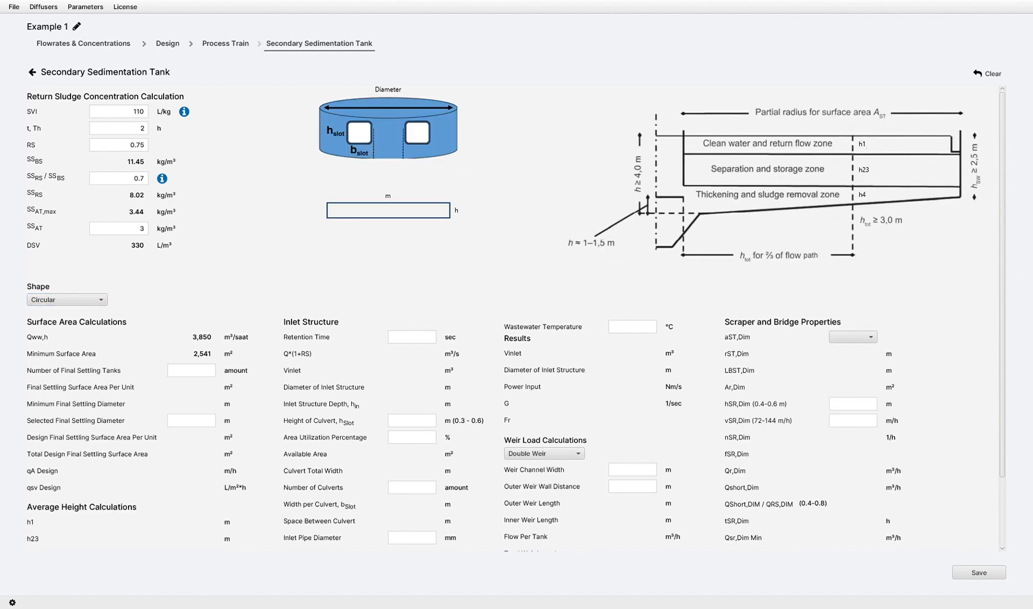
Set the inlet retention time to 110 sec, with 8 final settling tanks, a selected diameter of 20 m and an average height of 5 m.
type("110")
type("8")
key("Tab")
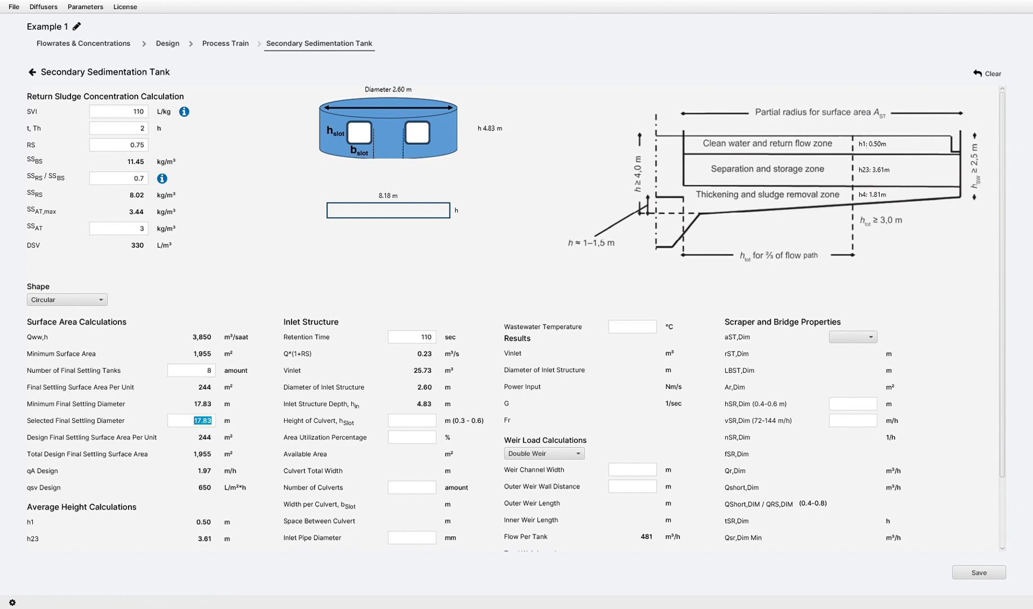
type("20.00")
scroll(515, 317, "down", 3)
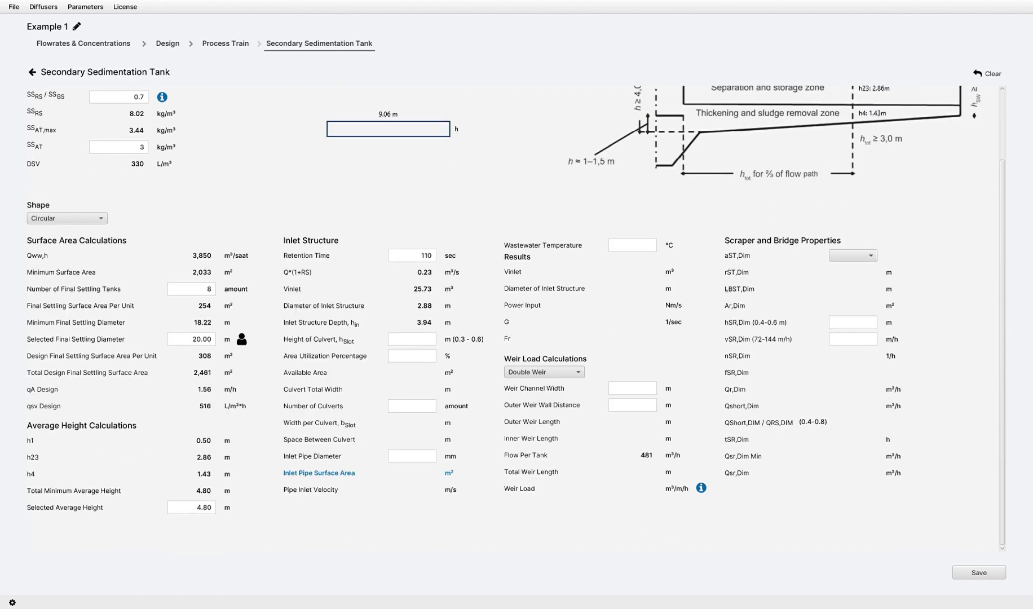
key("Tab")
type("5")
Set the inlet structure's culvert height to 0.6 m and area utilization to 85%, with 4 culverts and a 600 mm inlet pipe diameter.
left_click(412, 339)
type("0.6")
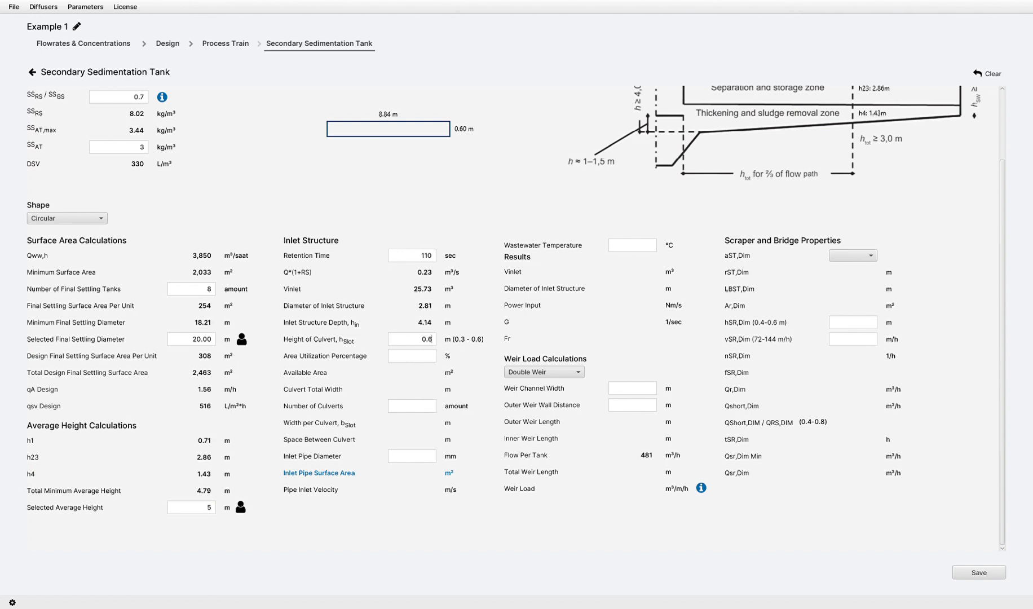
type("85")
key("Tab")
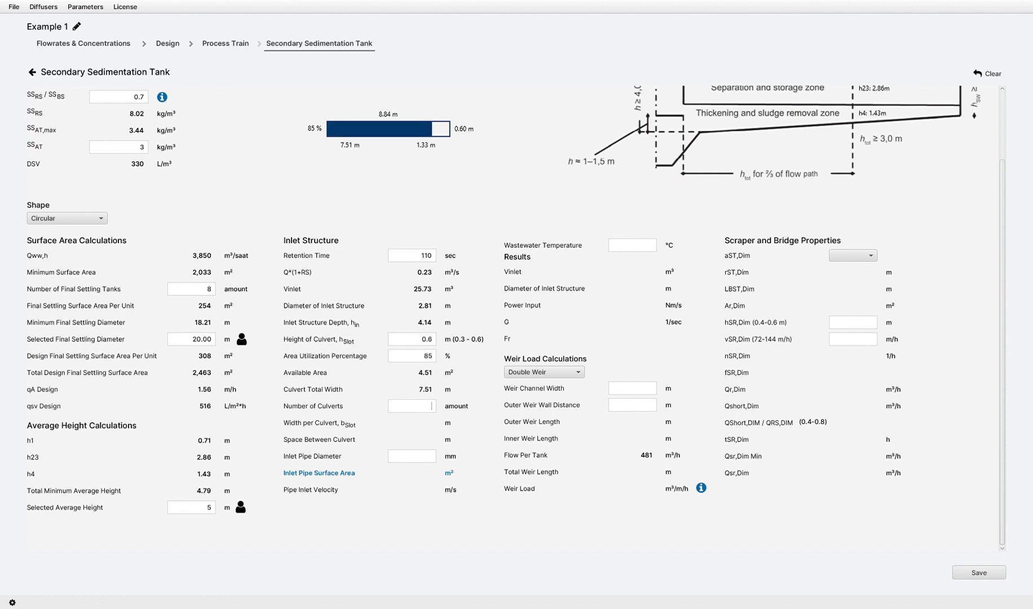
type("4")
key("Tab")
type("600")
Set the wastewater temperature to 12 °C and the double weir's channel width and outer wall distance to 1 m each.
key("Tab")
type("12")
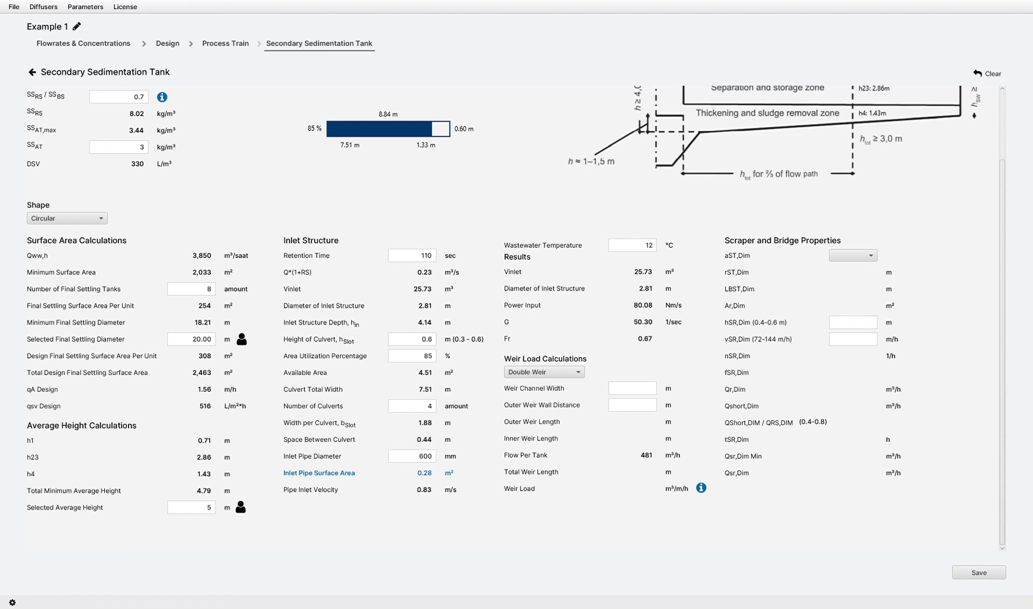
left_click(544, 373)
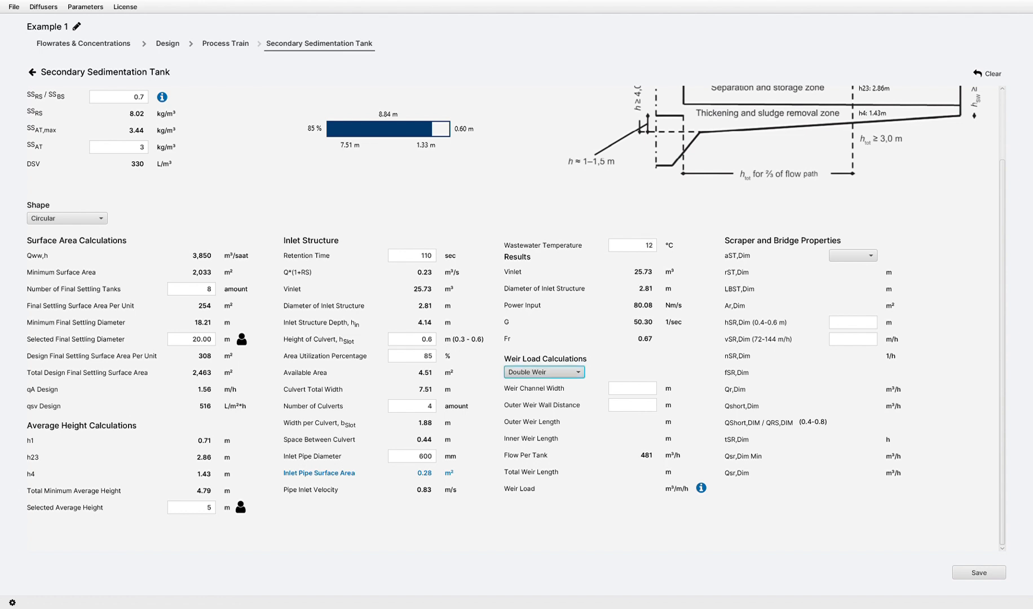
left_click(544, 386)
left_click(544, 372)
left_click(544, 398)
type("1")
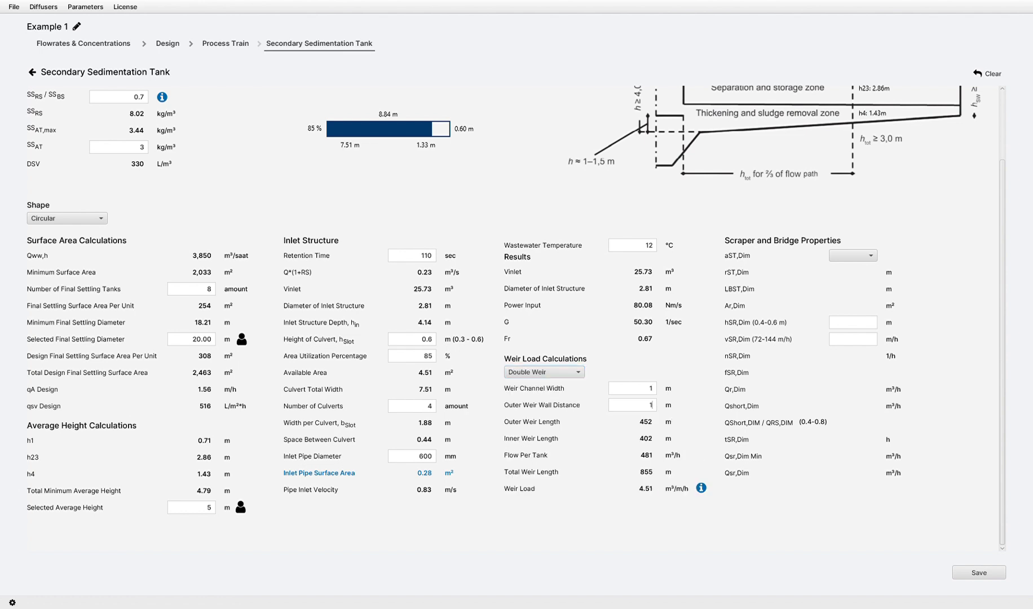
Set the scraper's aST,Dim to 1.5, hSR,Dim to 0.6 m and vSR,Dim to 80 m/h, and save the secondary sedimentation tank.
key("Tab")
key("Down")
key("Tab")
type("0.6")
key("Tab")
type("80")
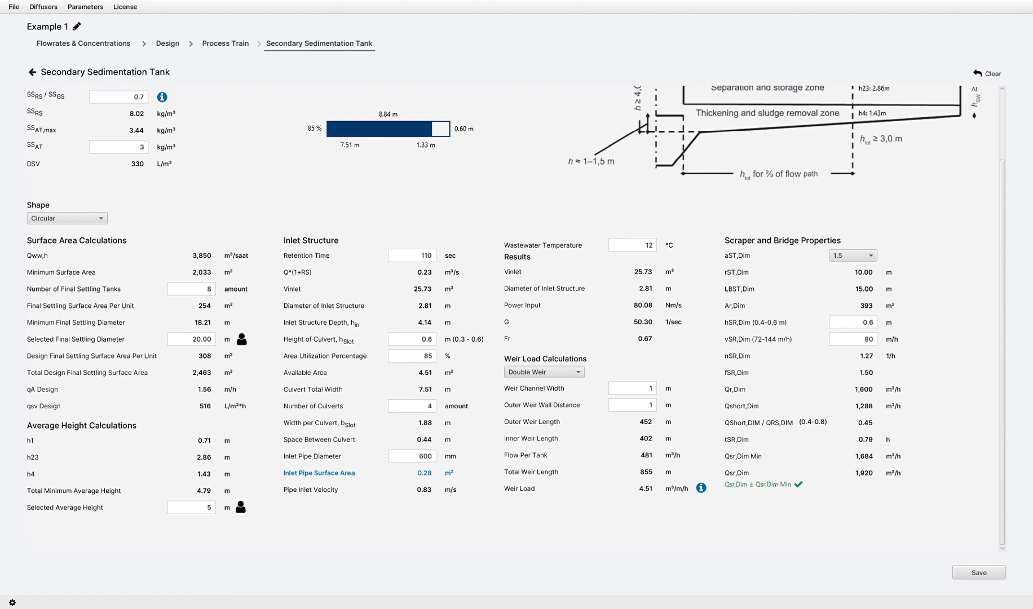
left_click(978, 573)
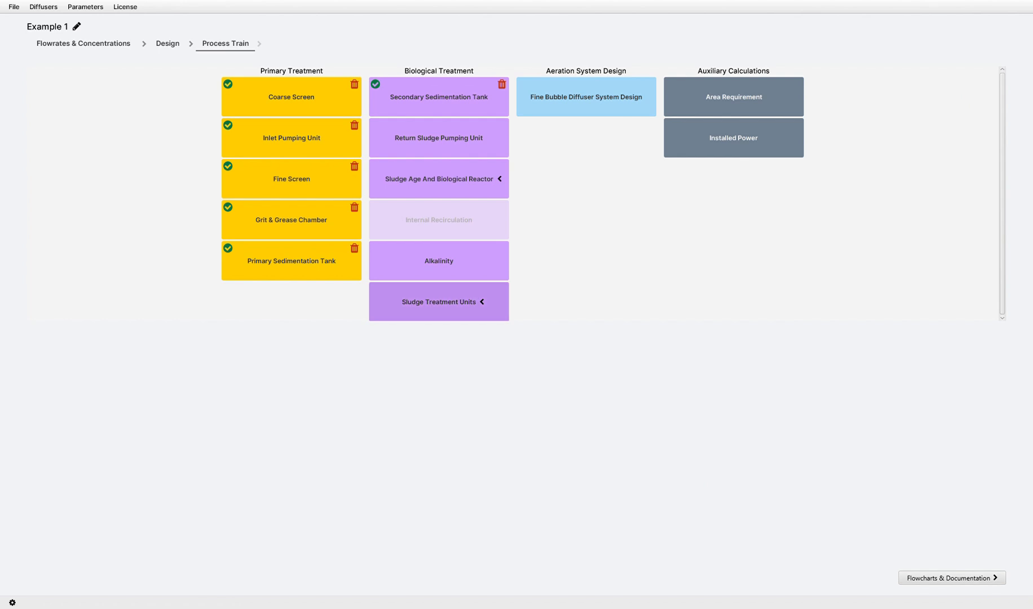
Begin the return sludge pumping unit with ratio 1, 3 pumps, 6 shafts, 0.5 m activation difference, 1.2 m minimum level and 6.3 m maximum level.
left_click(439, 137)
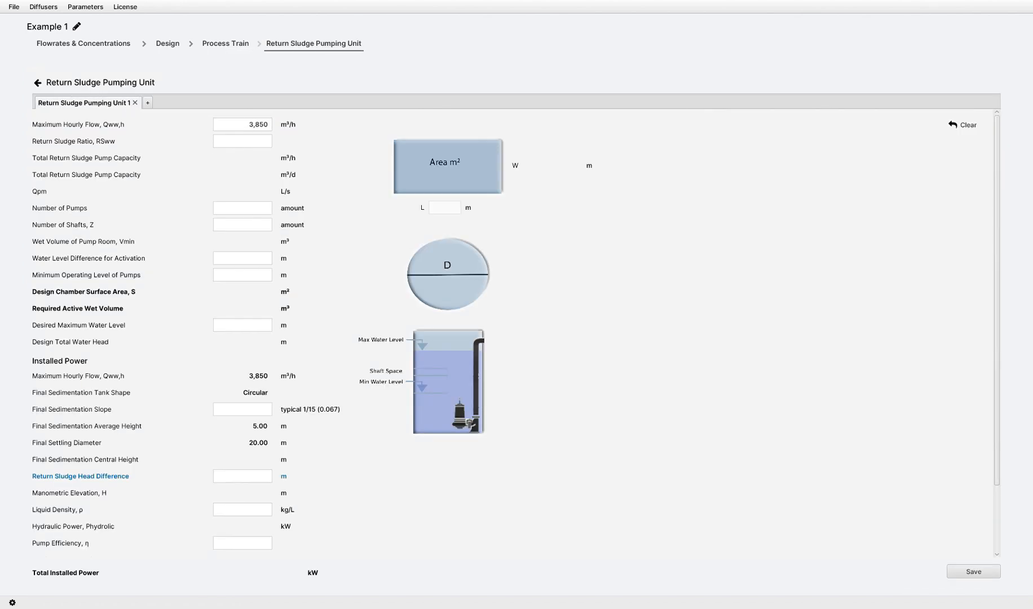
type("1")
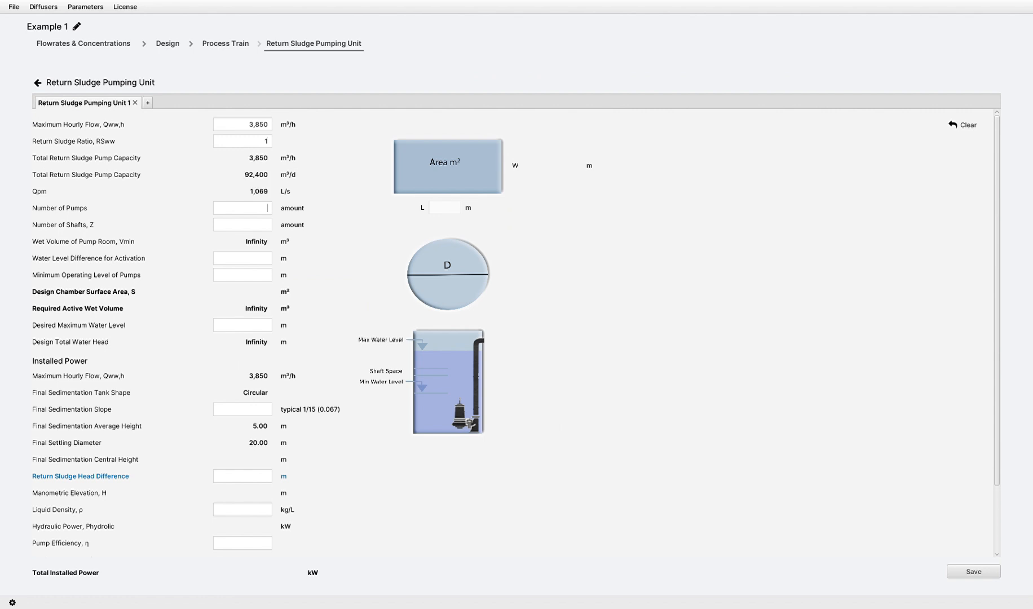
type("6")
type("0.5")
key("Tab")
type("1.2")
key("Tab")
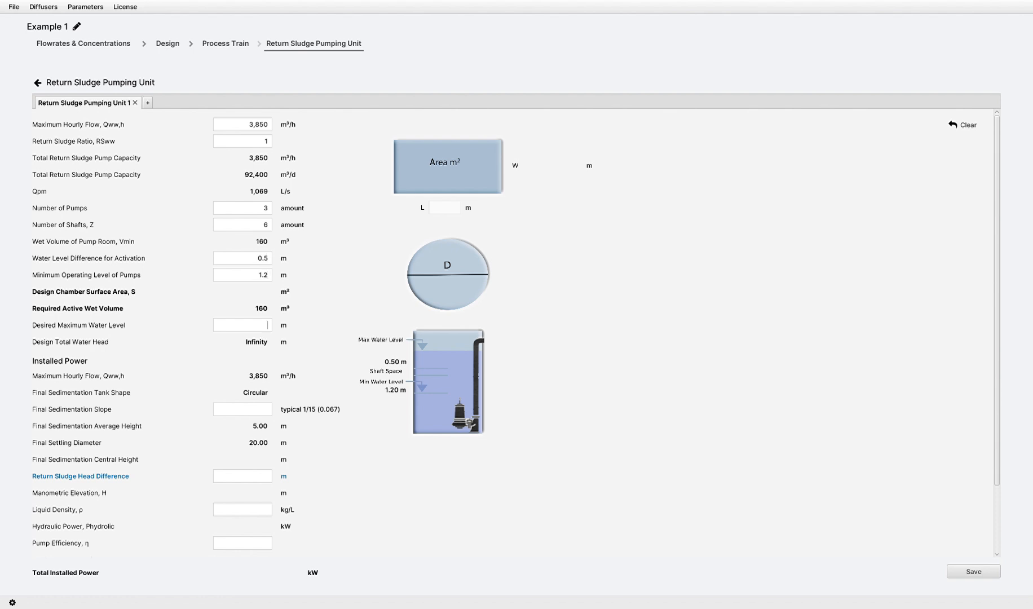
type("6.3")
Set the sedimentation slope to 0.067, return sludge head difference to 0.75 m, liquid density to 1.1 kg/L, pump efficiency to 0.75 and margin factor to 1.1.
type("0.067")
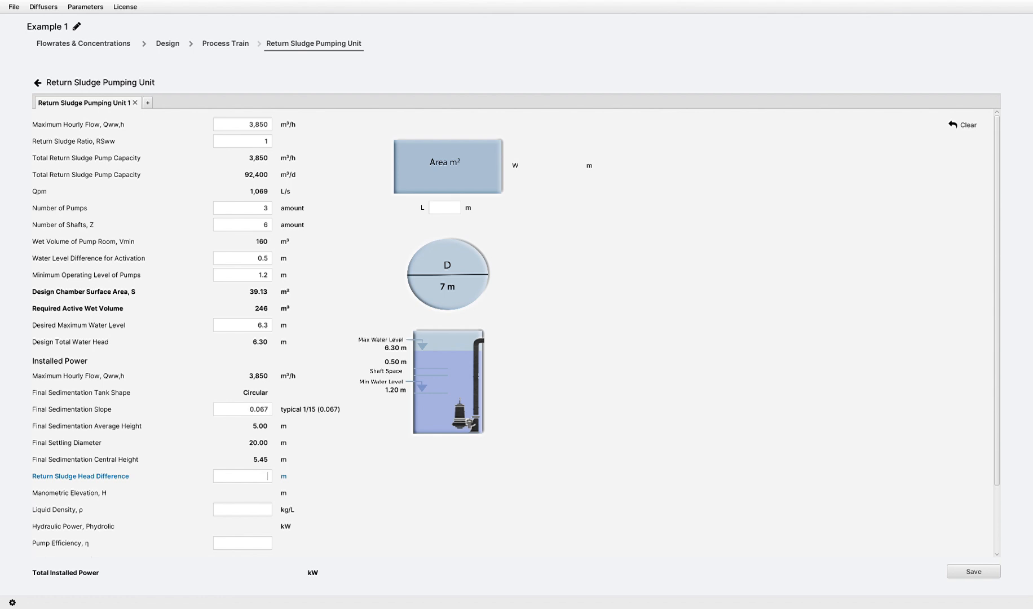
type("0.751.10.75")
scroll(507, 333, "down", 3)
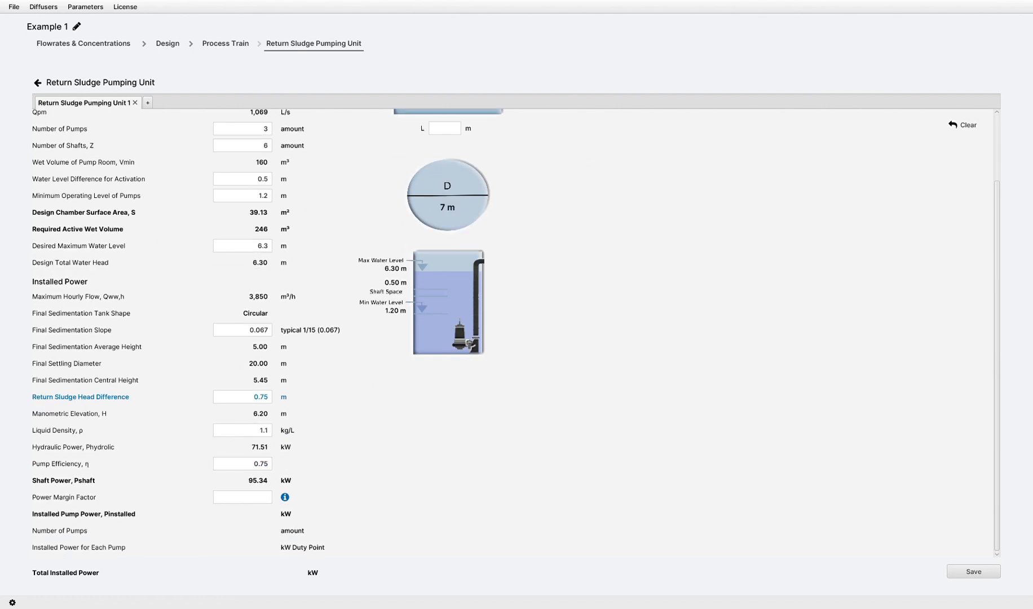
type("1.1")
Set the rectangular pump chamber's length to 7 m and save the return sludge pumping unit.
scroll(507, 332, "up", 3)
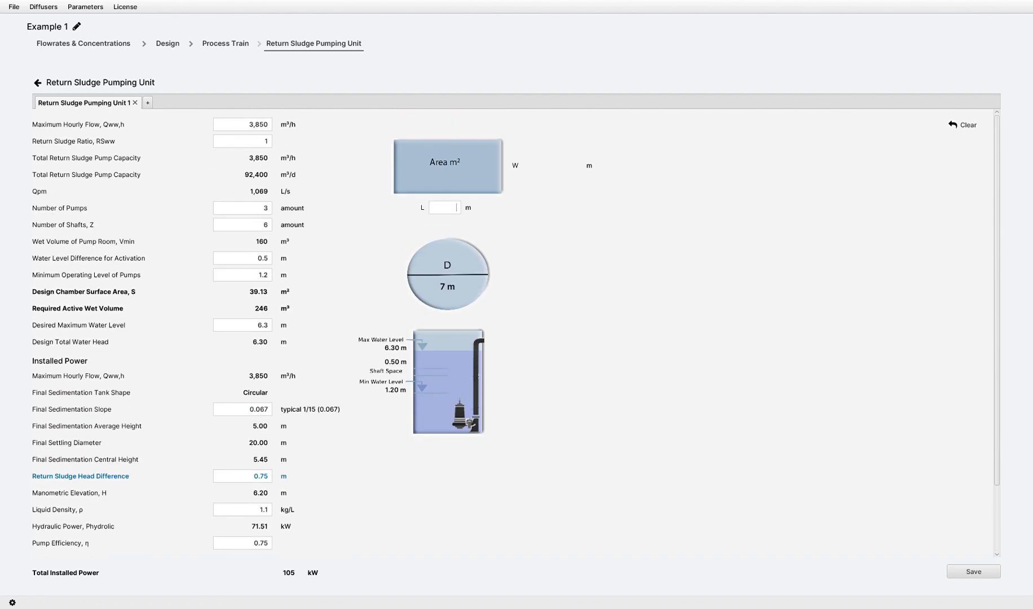
type("7")
scroll(517, 331, "down", 3)
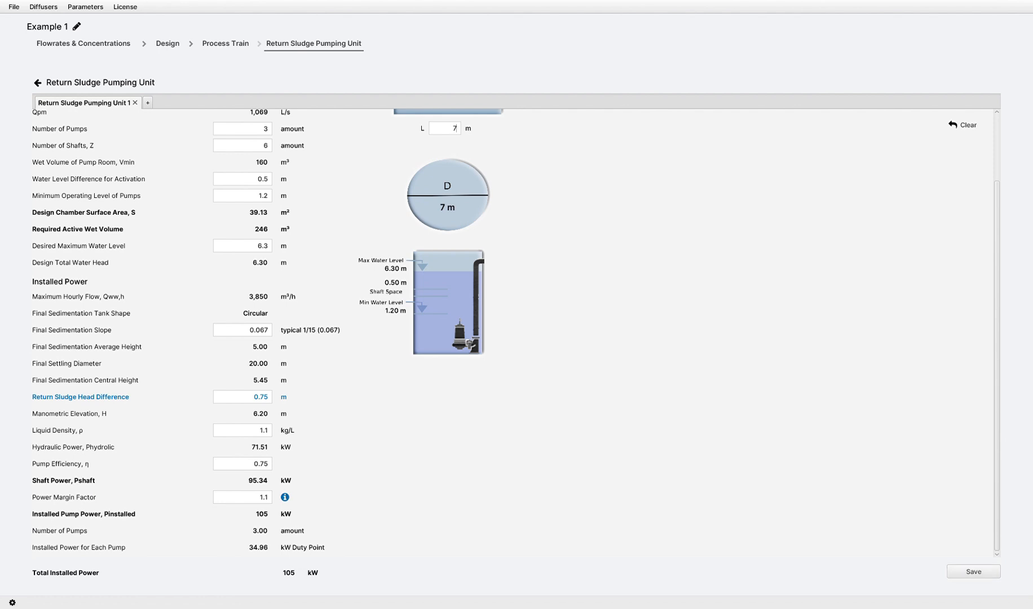
left_click(973, 572)
Enable nitrification, denitrification and phosphorus removal in the biological reactor's treatment options.
left_click(439, 179)
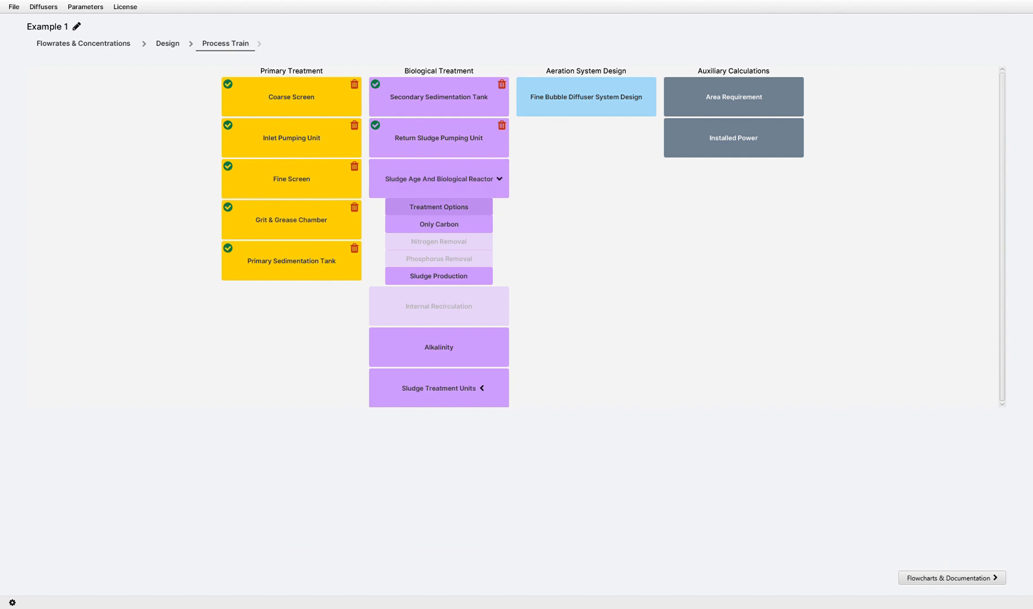
left_click(422, 205)
left_click(458, 94)
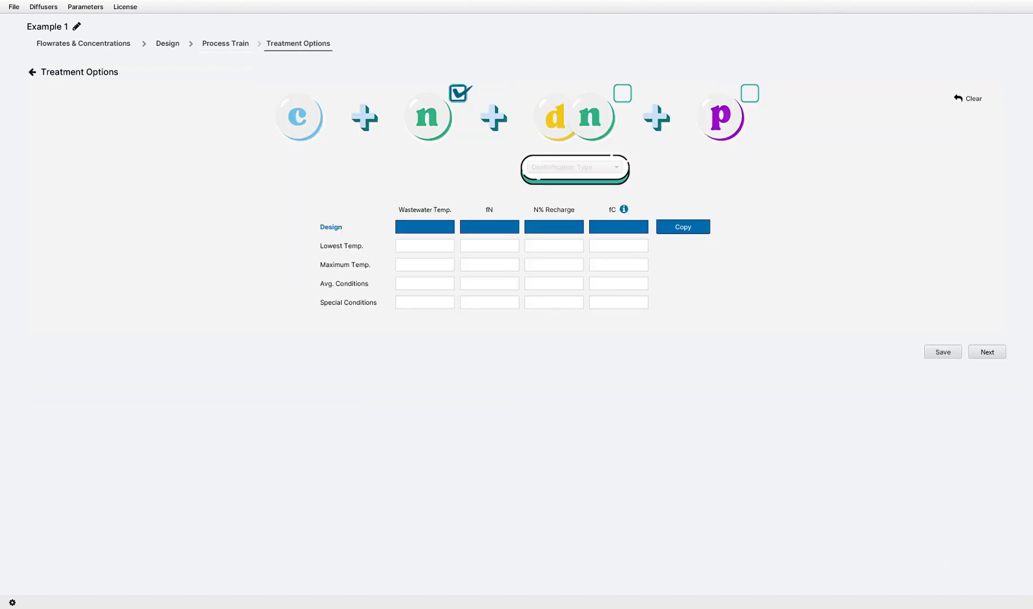
left_click(623, 93)
left_click(749, 94)
Try out the available denitrification types, including Step-Feed-2, Simultaneous and Alternating.
left_click(575, 168)
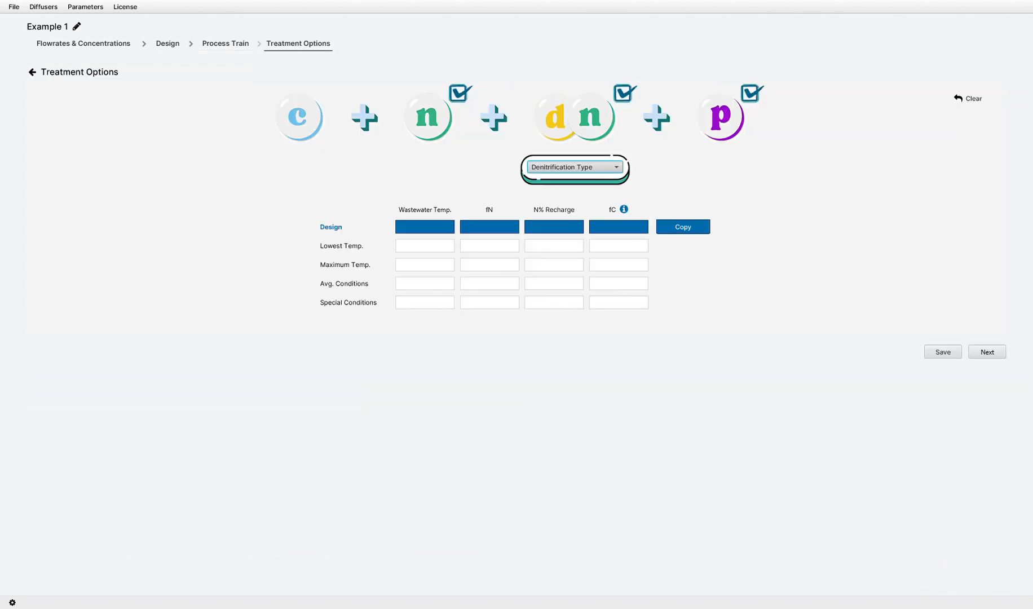
left_click(564, 181)
left_click(575, 167)
left_click(563, 195)
left_click(575, 167)
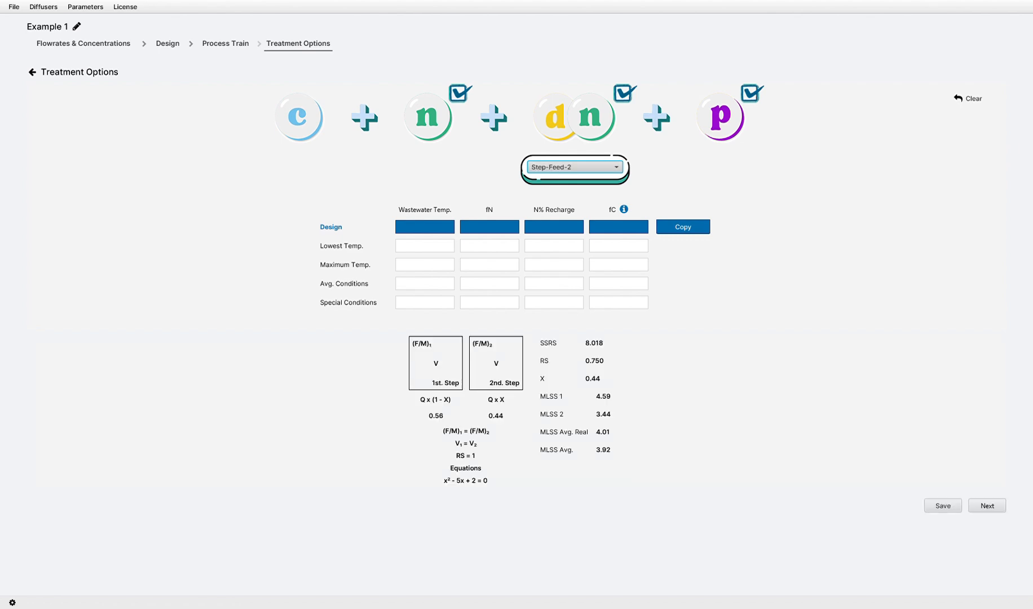
left_click(563, 207)
left_click(575, 167)
left_click(564, 220)
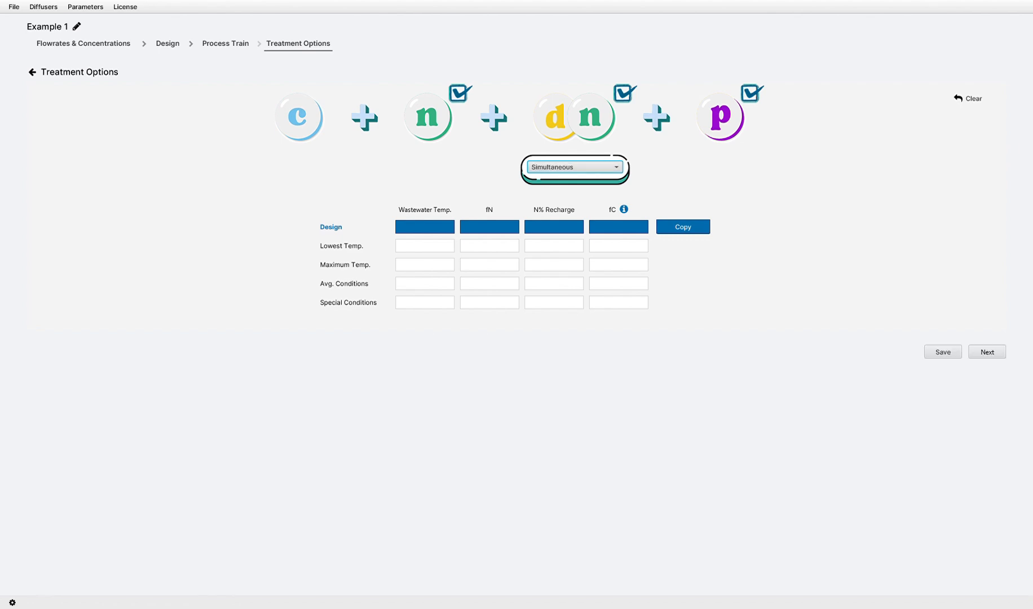
left_click(575, 168)
left_click(564, 233)
left_click(575, 167)
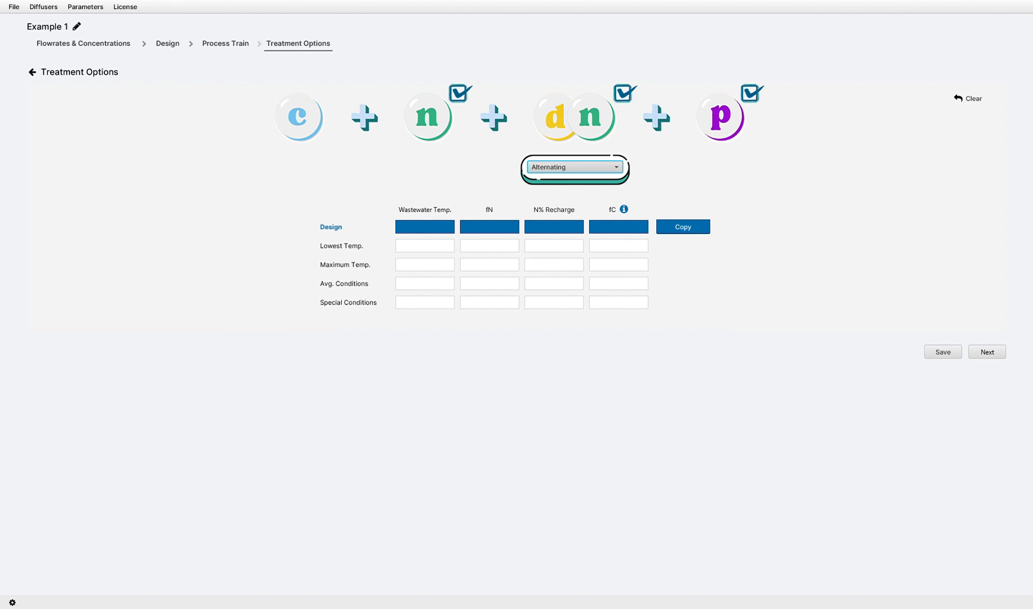
left_click(564, 247)
Choose Pre-Anoxic denitrification, set the design conditions to 15 °C, fN 1.7, N recharge 30% and fC 1.15, and copy the factors to the other conditions.
left_click(575, 168)
left_click(564, 182)
left_click(425, 227)
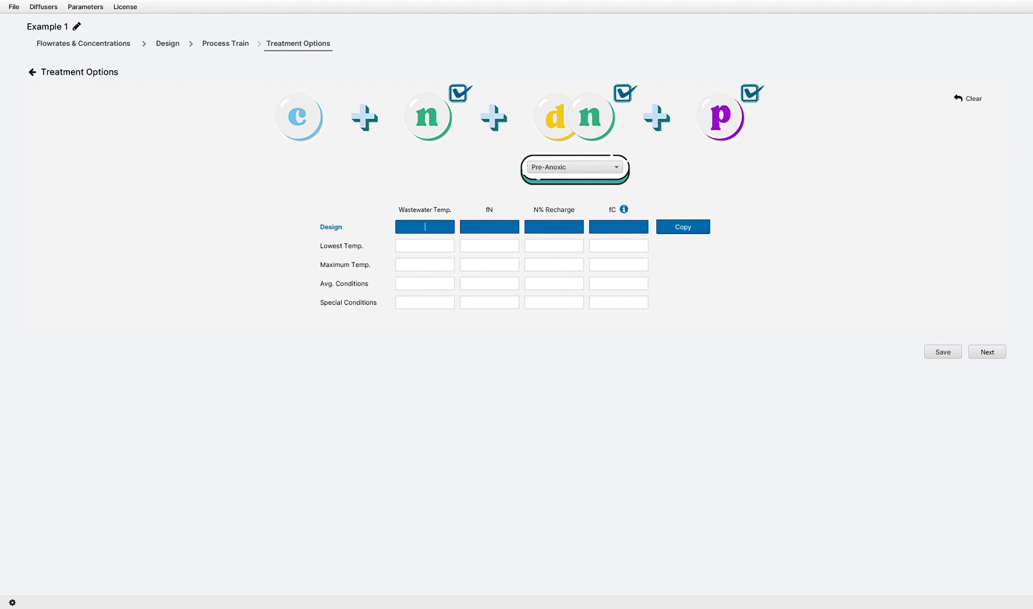
type("151.7")
key("Tab")
type("30")
key("Tab")
type("1.15")
left_click(699, 228)
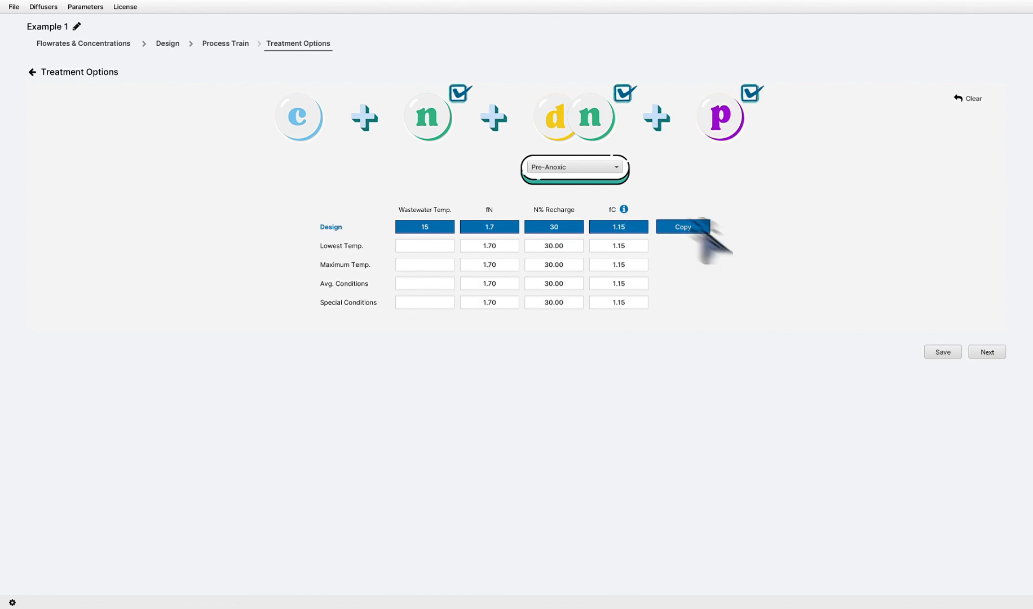
Set the lowest, maximum, average and special condition temperatures to 12, 25, 20 and 18, and save the treatment options.
type("12")
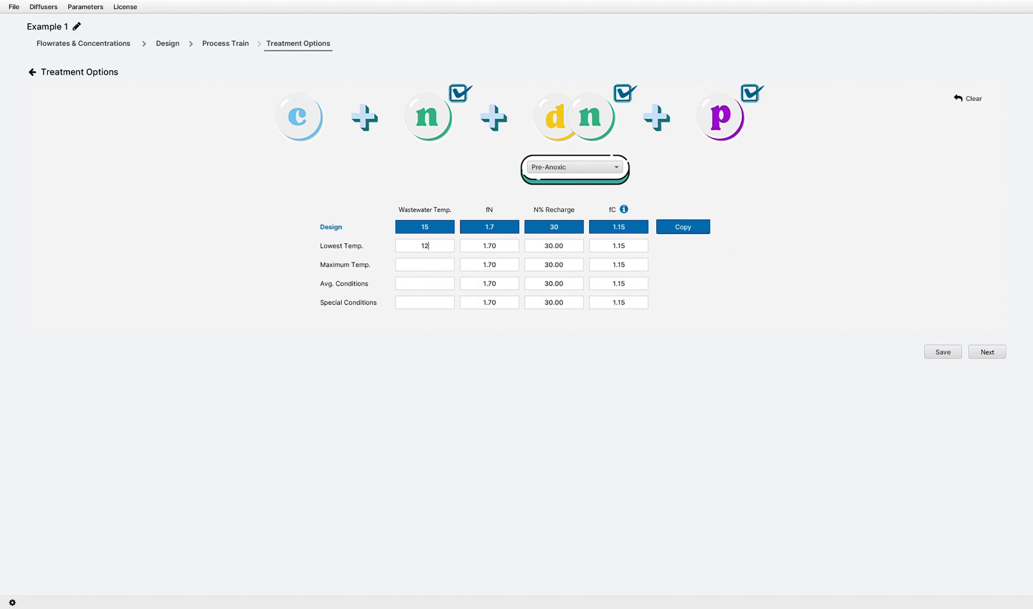
type("25")
type("20")
type("18")
left_click(943, 351)
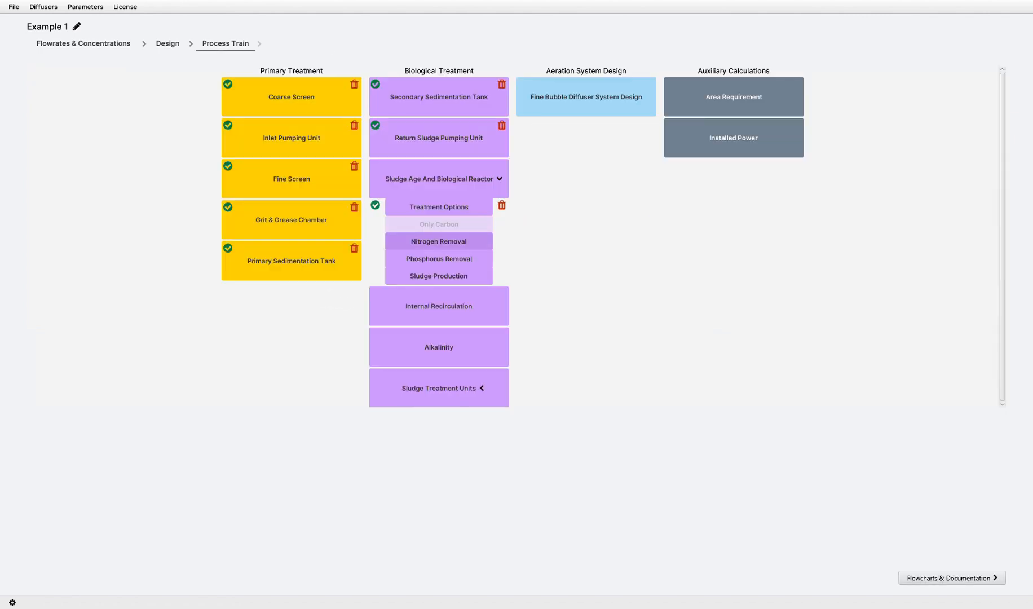
Begin the nitrogen removal design with 10 mg NH4 (2 hour) effluent nitrification monitoring and a VD/VAT ratio of 0.5.
left_click(438, 241)
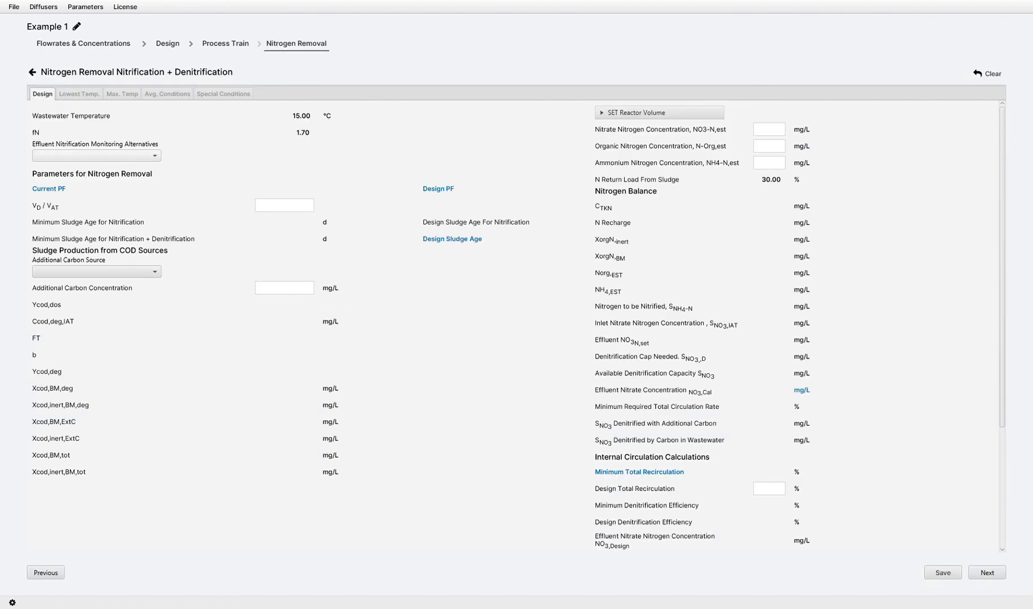
left_click(96, 156)
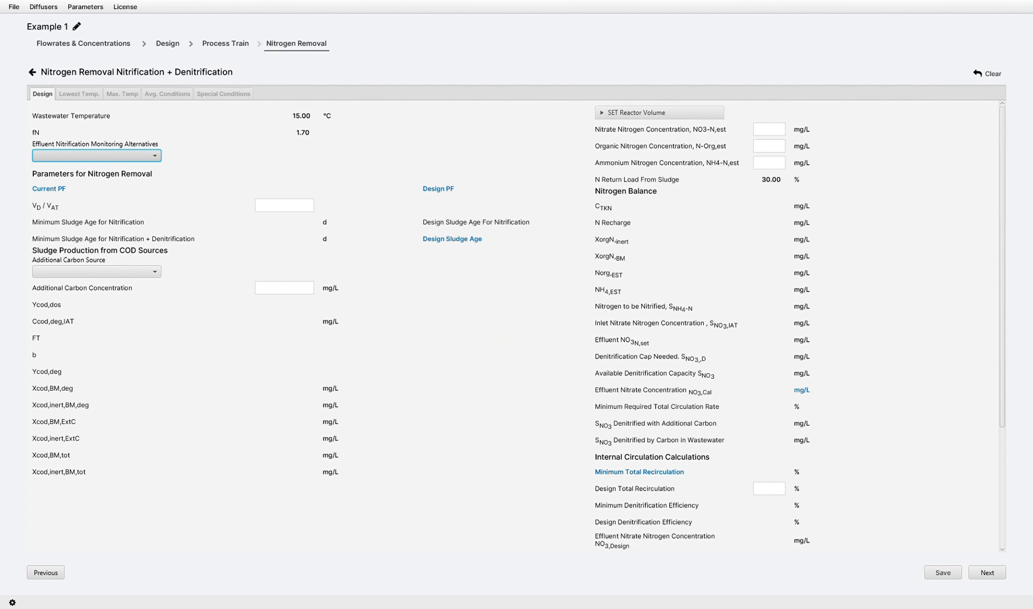
left_click(66, 169)
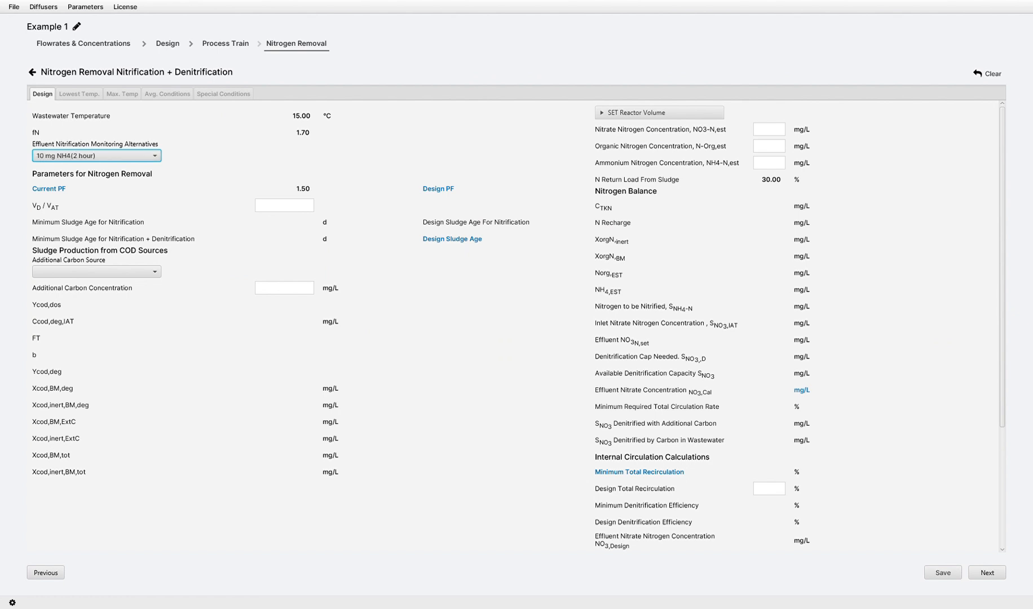
left_click(284, 205)
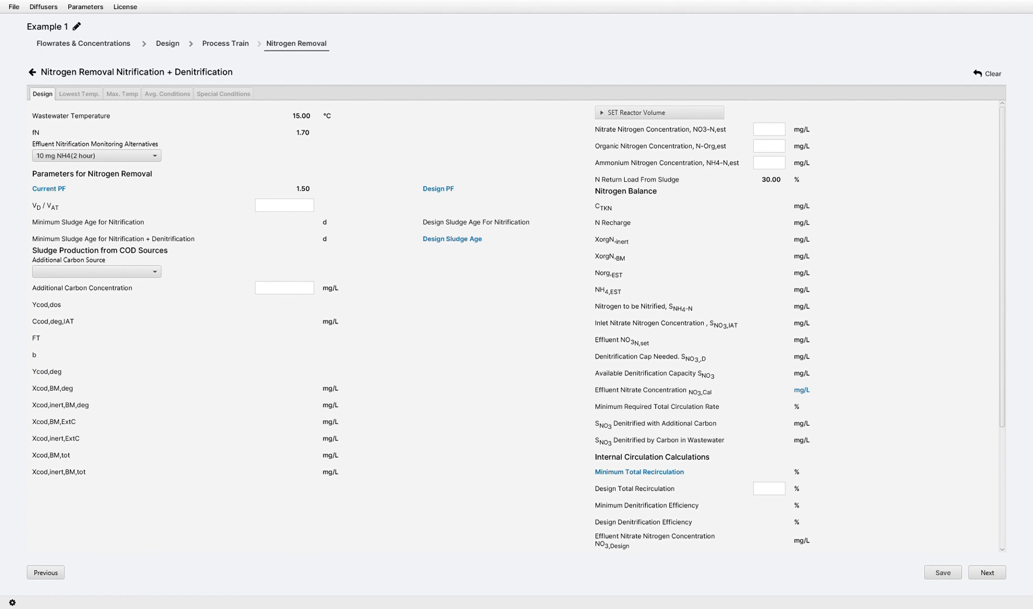
type("0.5")
key("Tab")
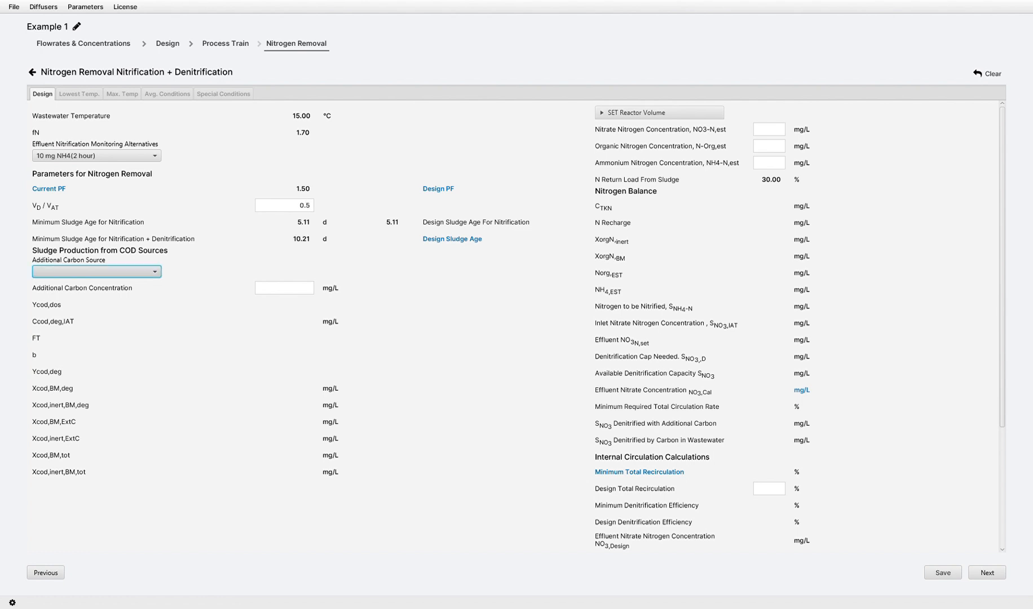
Try out additional carbon sources for the sludge production, including Methanol and Acetic Acid.
left_click(96, 285)
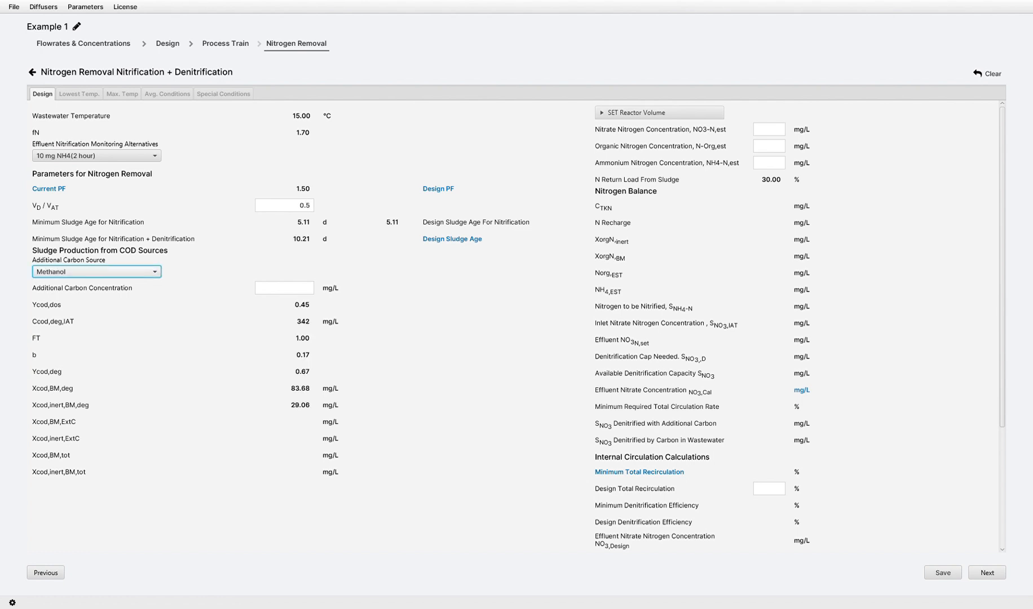
left_click(96, 271)
left_click(96, 297)
left_click(96, 271)
left_click(96, 311)
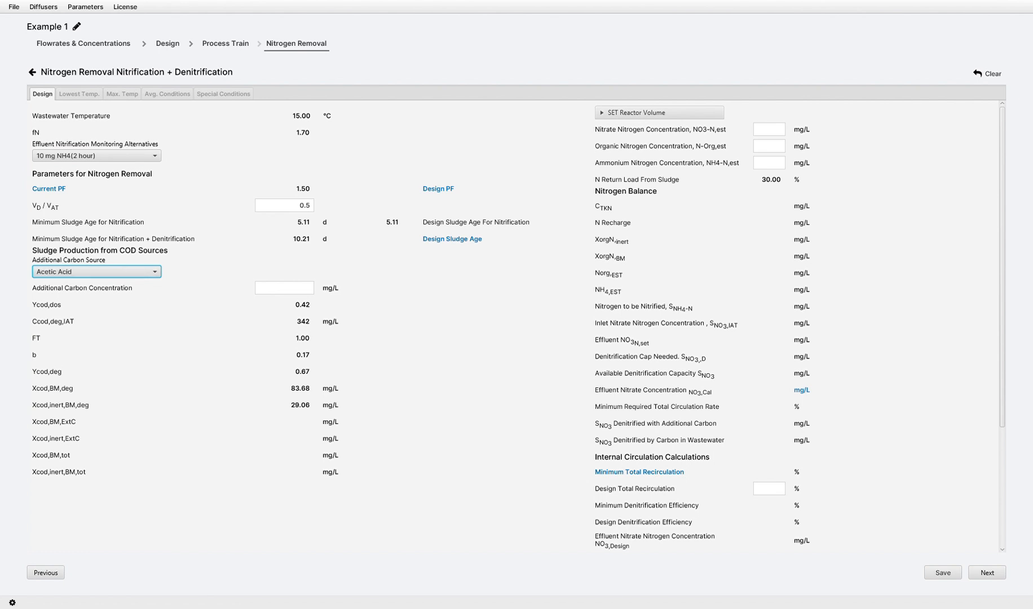
Set the additional carbon source to None and the estimated nitrate, organic and ammonium nitrogen concentrations to 8, 2 and 0 mg/L.
left_click(96, 272)
left_click(96, 323)
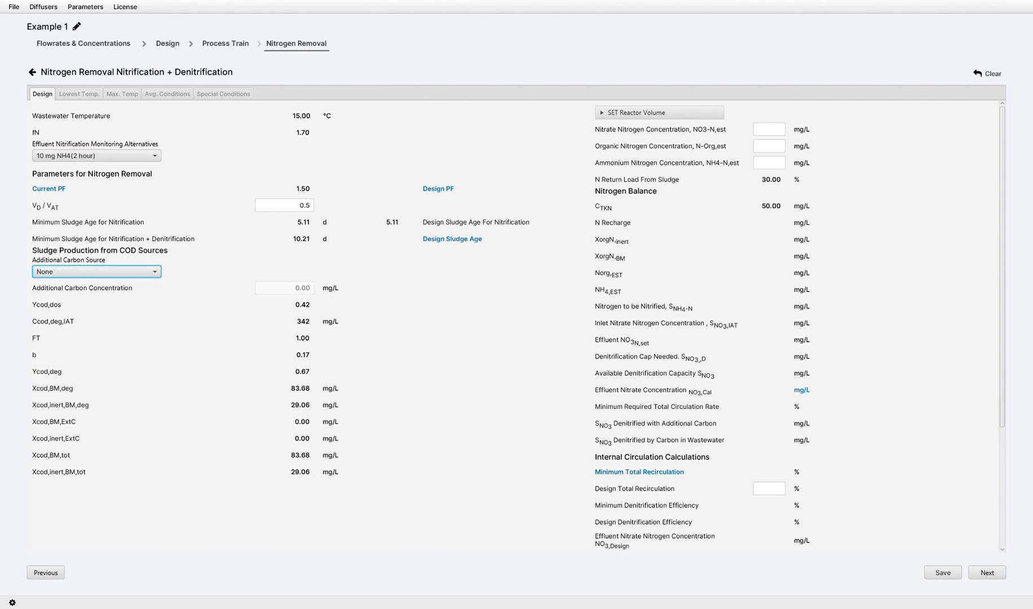
left_click(769, 130)
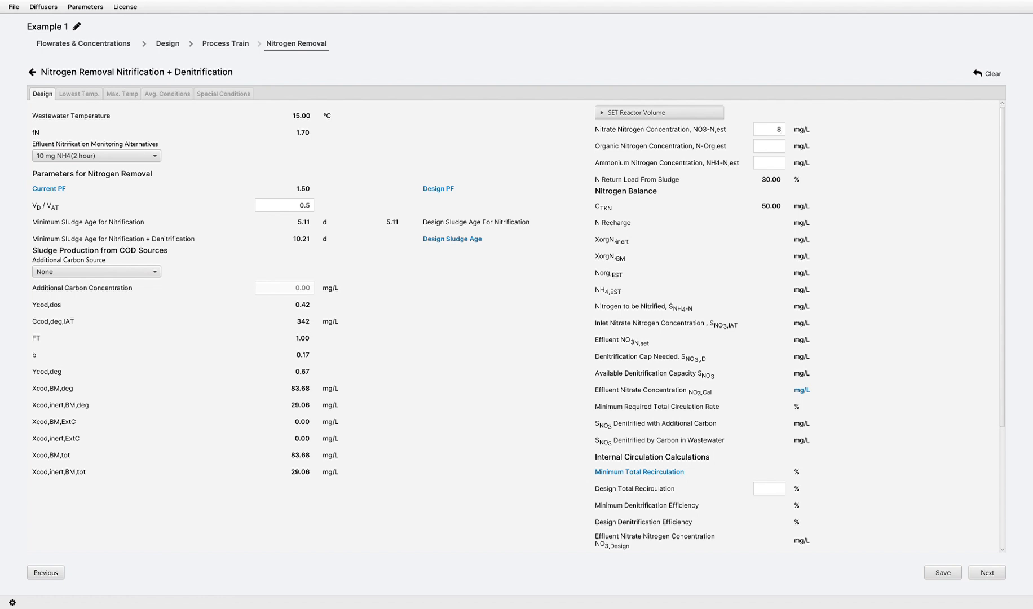
key("Tab")
type("2")
type("0")
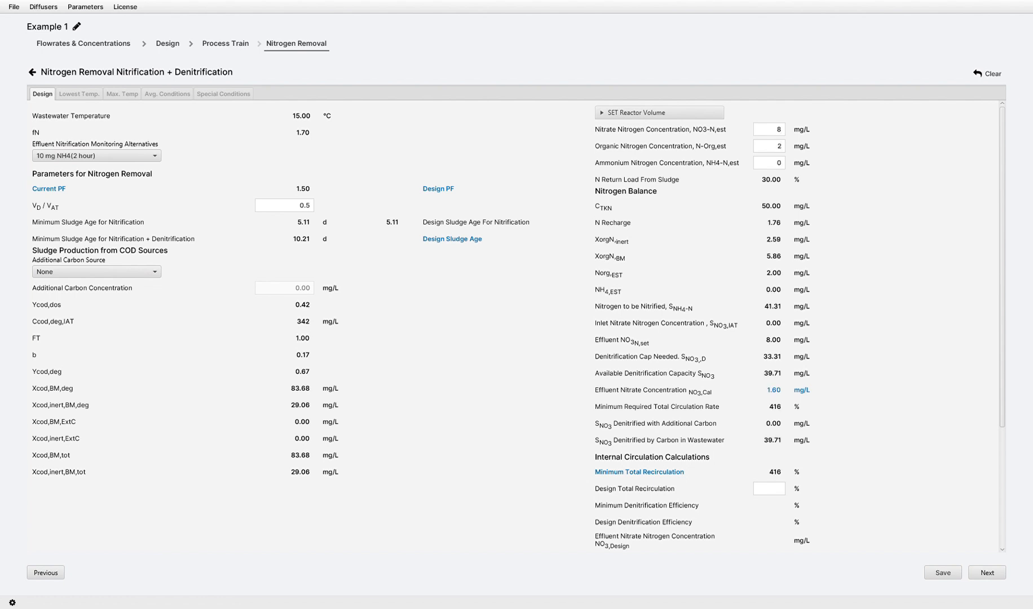
Set the design total recirculation to 450% with 4 internal circulation pumps, and save the nitrogen removal design.
type("450")
scroll(519, 325, "down", 3)
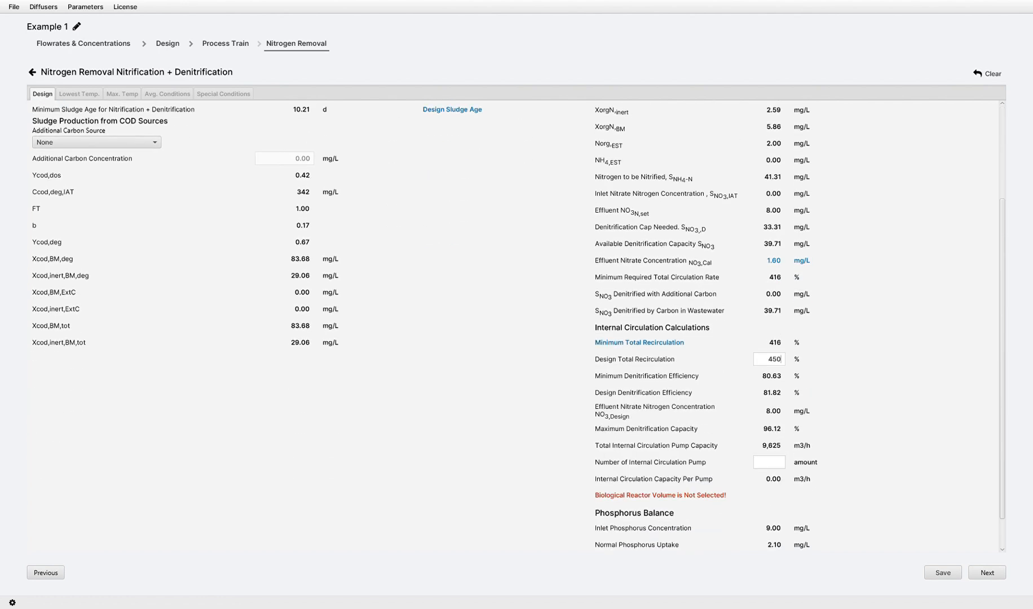
type("4")
left_click(943, 572)
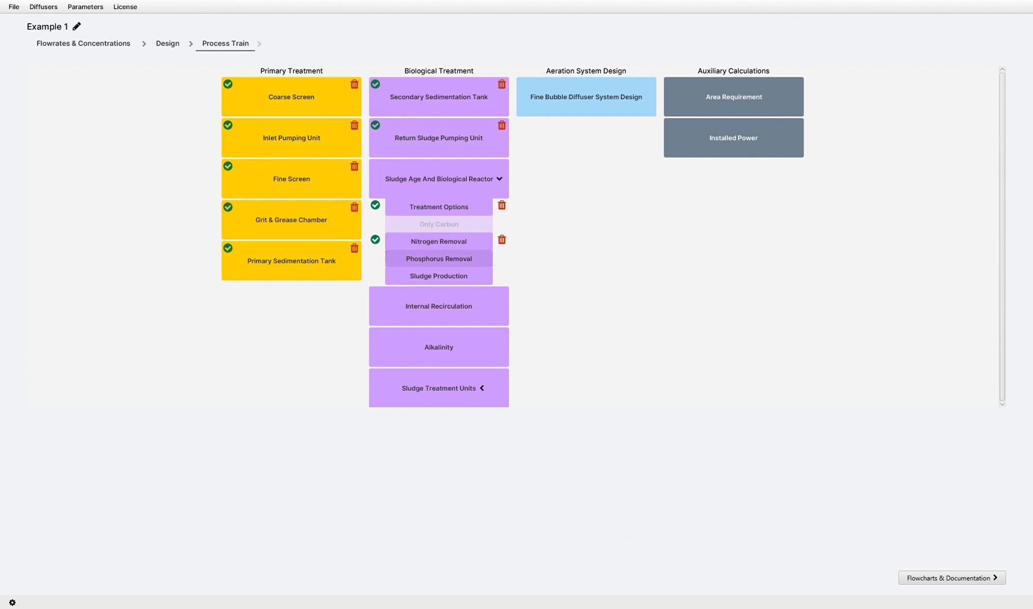
Begin the phosphorus removal design with an anaerobic tank and a total outlet set concentration of 1 mg/L.
left_click(439, 258)
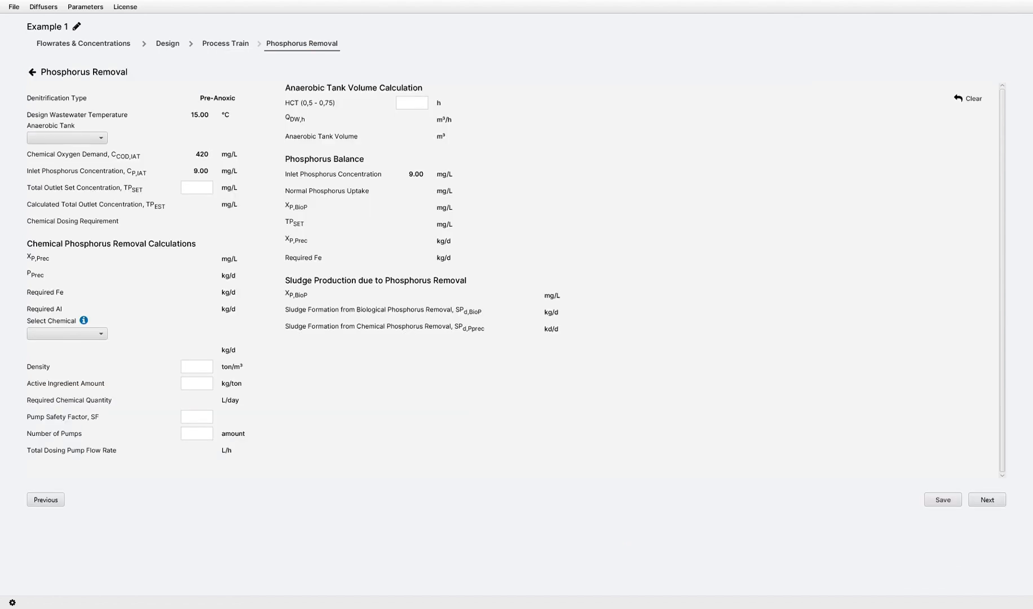
left_click(67, 138)
left_click(67, 152)
left_click(67, 138)
left_click(67, 164)
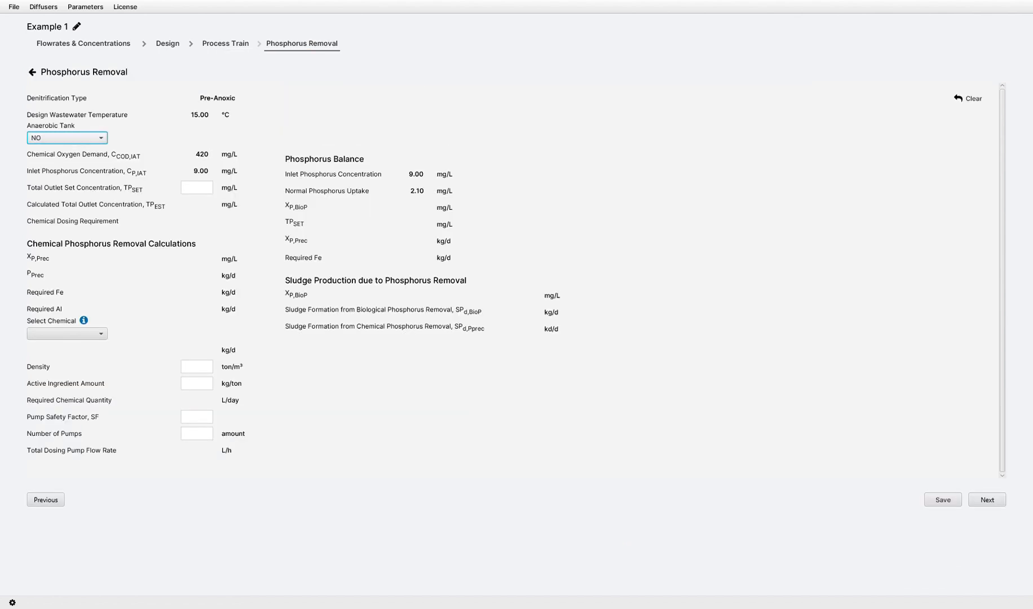
left_click(67, 138)
left_click(67, 152)
left_click(197, 187)
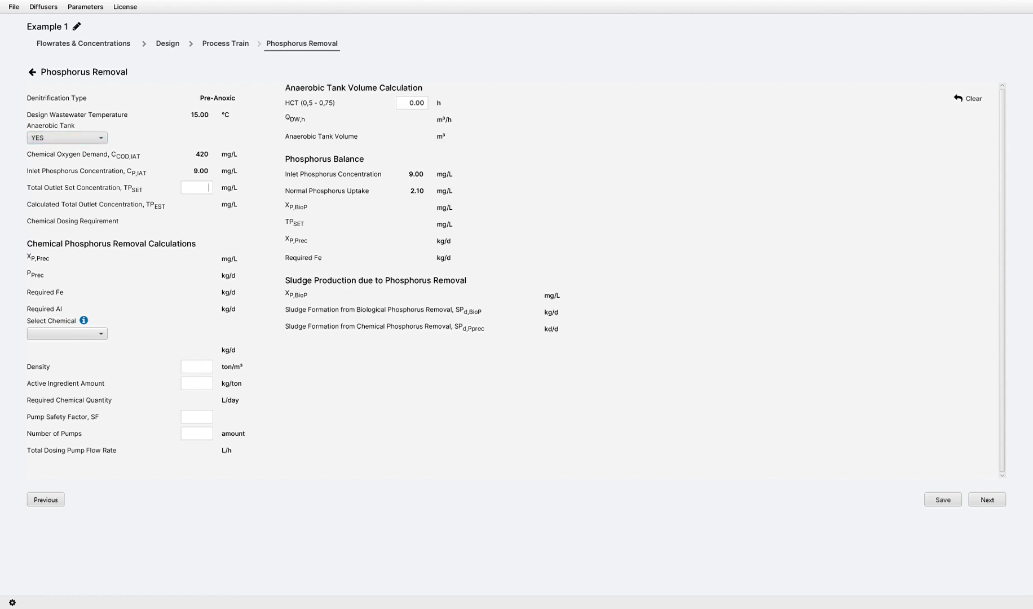
type("1")
Try out the dosing chemical options for chemical phosphorus removal, including Fe(3), Al(3) and No Chemical.
left_click(67, 333)
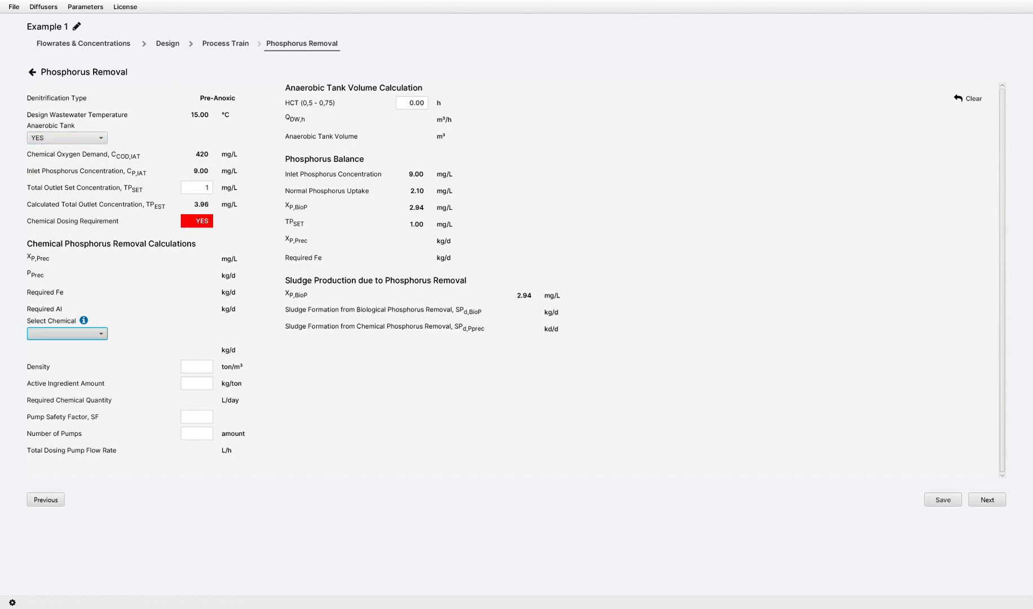
left_click(67, 348)
left_click(67, 334)
left_click(67, 361)
left_click(67, 334)
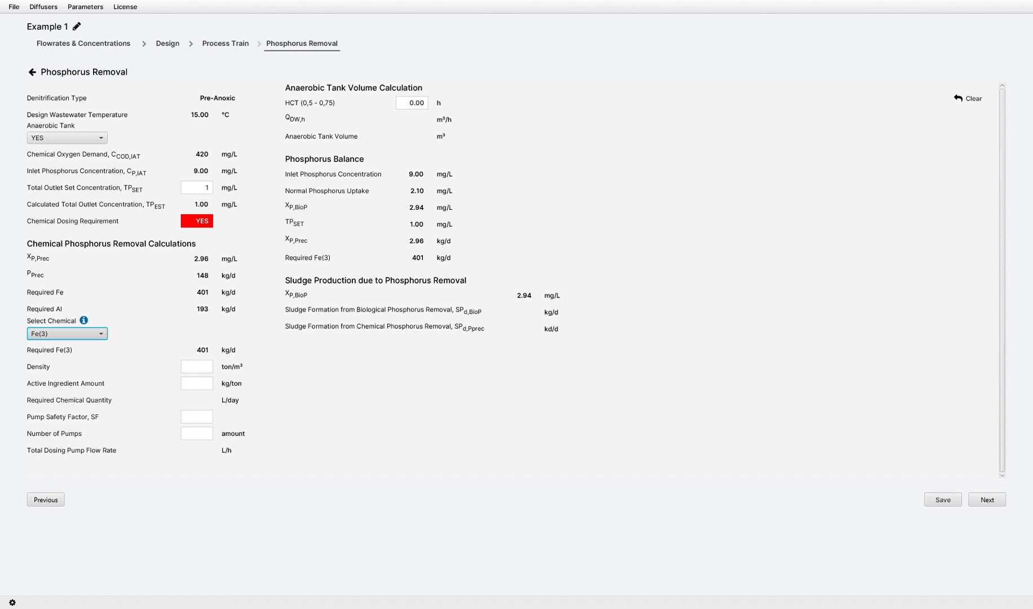
left_click(67, 374)
left_click(67, 334)
left_click(67, 347)
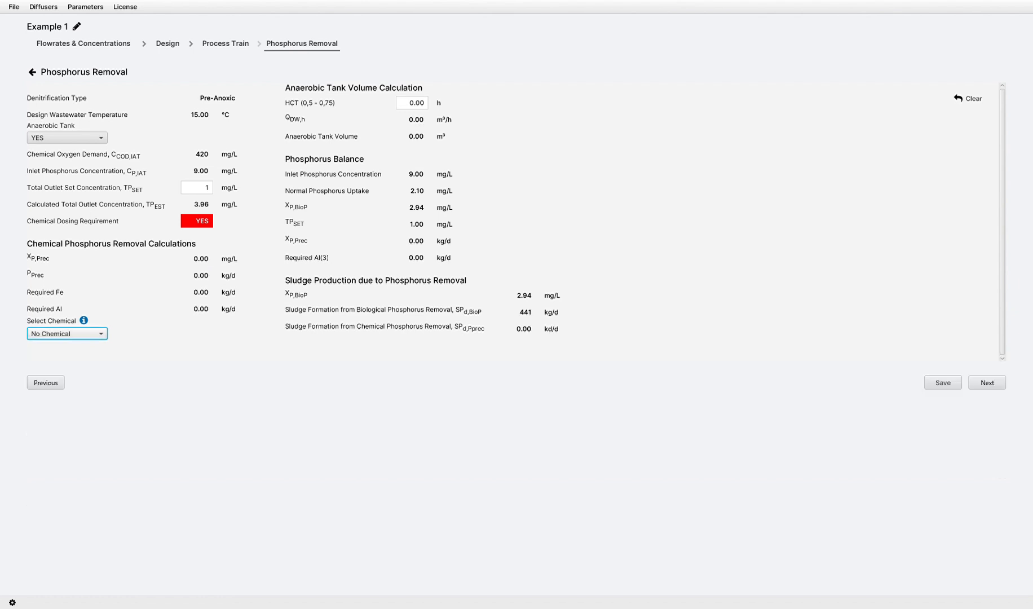
Select Fe(3) as the dosing chemical with a density of 1.41 ton/m³ and an active ingredient amount of 135 kg/ton.
left_click(67, 334)
left_click(67, 361)
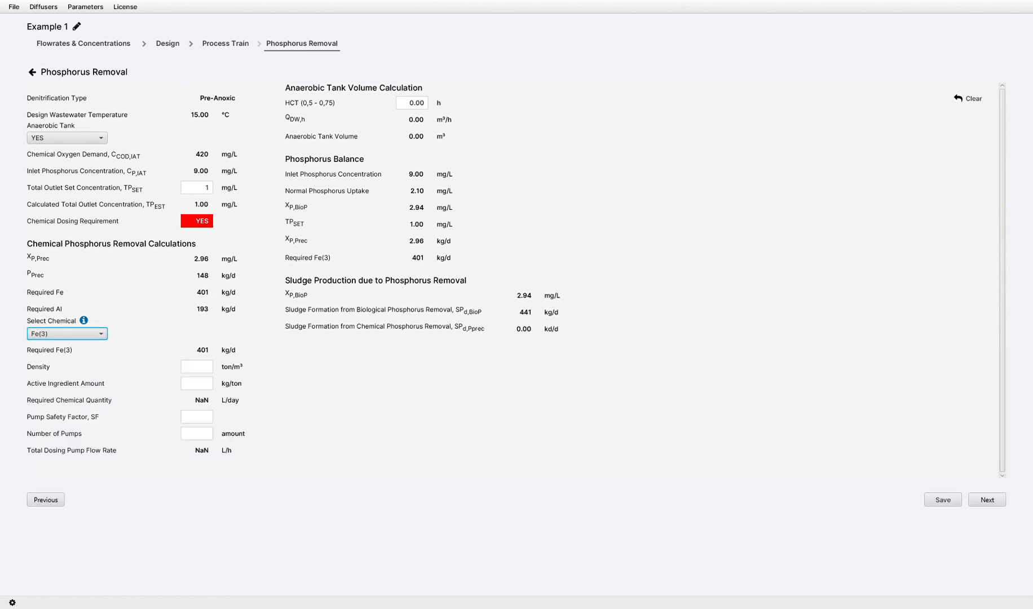
left_click(197, 366)
type("1.41")
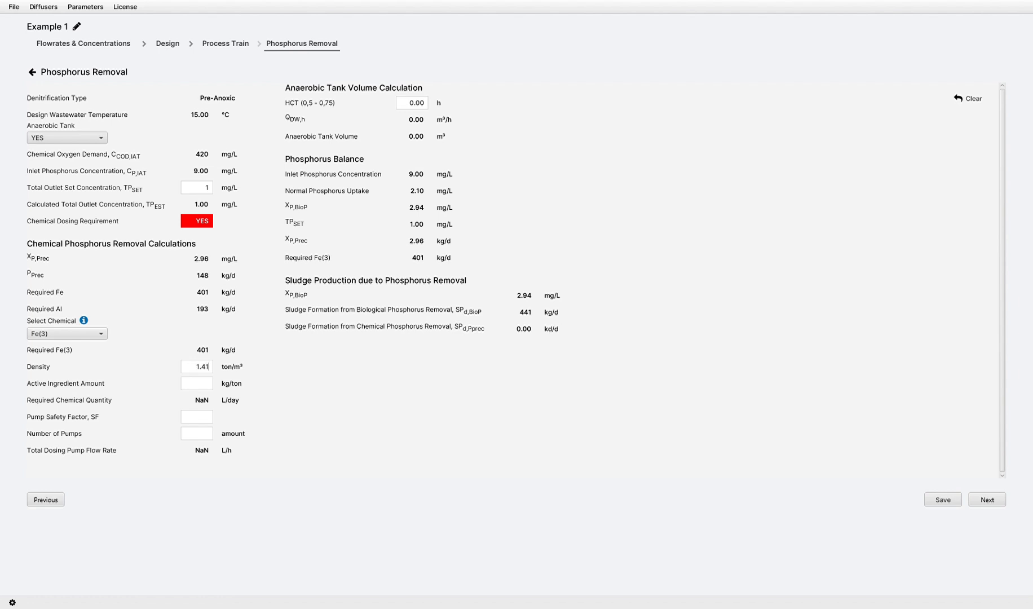
key("Tab")
type("135")
Set the pump safety factor to 2, the dosing pumps to 2 and the anaerobic tank HCT to 0.75 h, and save the phosphorus removal design.
key("Tab")
type("2")
key("Tab")
type("2")
key("Tab")
type("0.75")
left_click(942, 500)
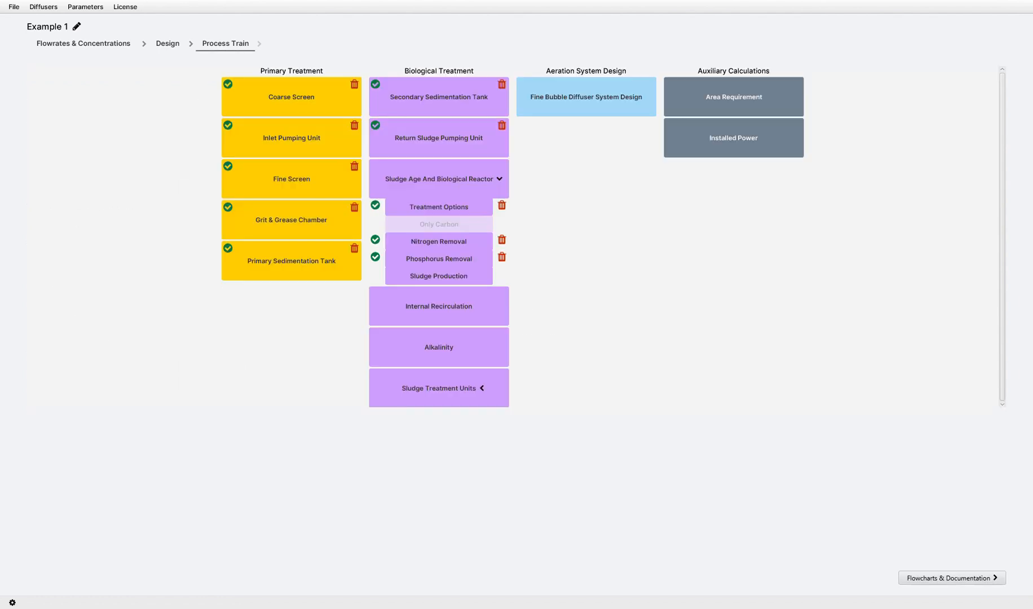
Set the design biological reactor volume in the sludge production to 40,000 m³ and save it.
left_click(438, 275)
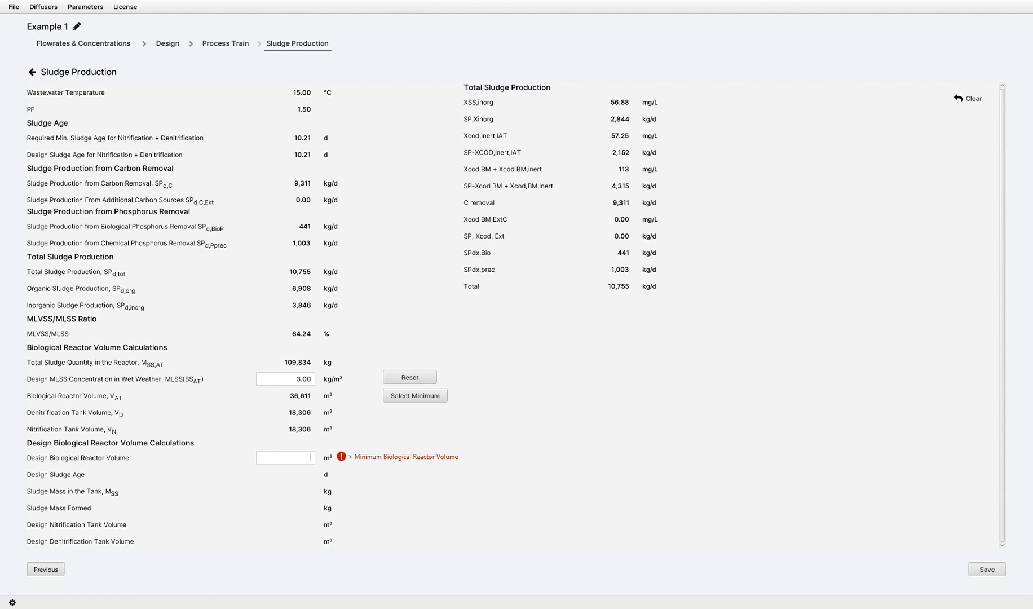
type("40000")
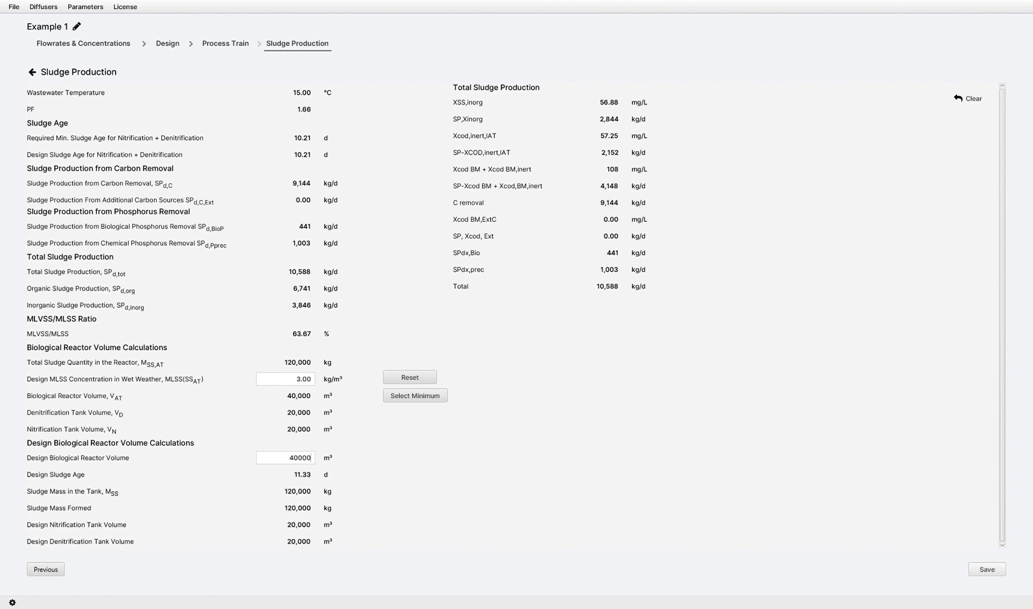
left_click(987, 569)
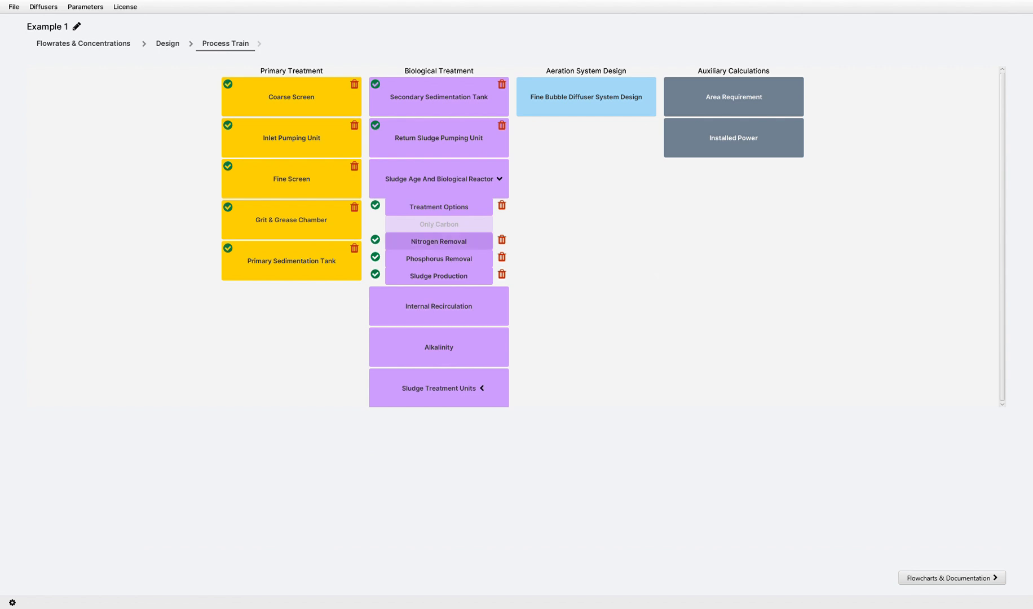
For the lowest temperature nitrogen removal, set VD/VAT to 0.45, the lowest wet weather MLSS to 3 kg/m³ and estimated nitrate nitrogen to 8 mg/L.
left_click(439, 241)
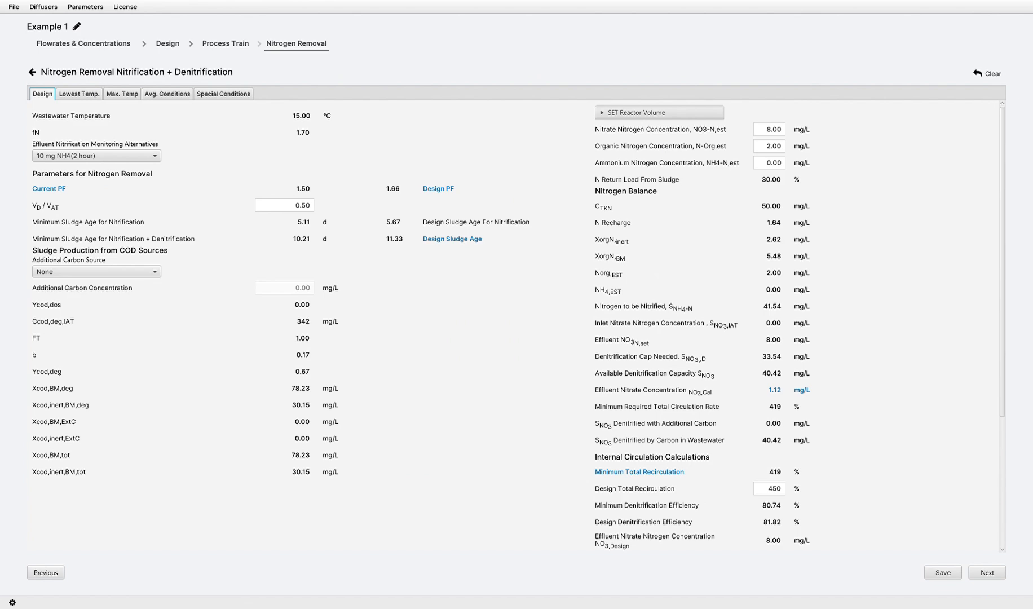
scroll(516, 324, "down", 1)
scroll(516, 325, "down", 10)
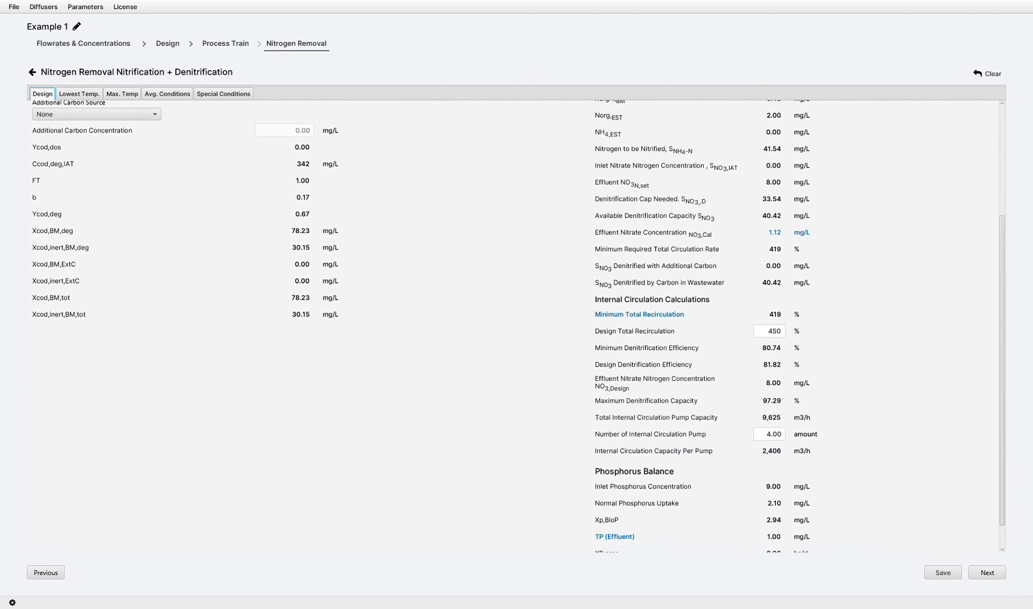
scroll(516, 324, "down", 1)
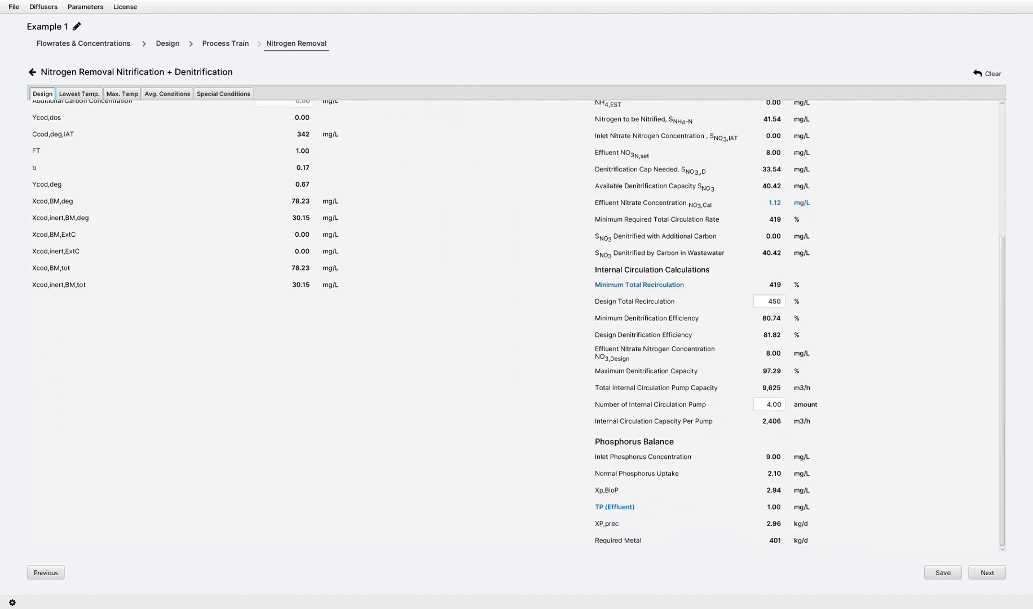
scroll(516, 324, "up", 11)
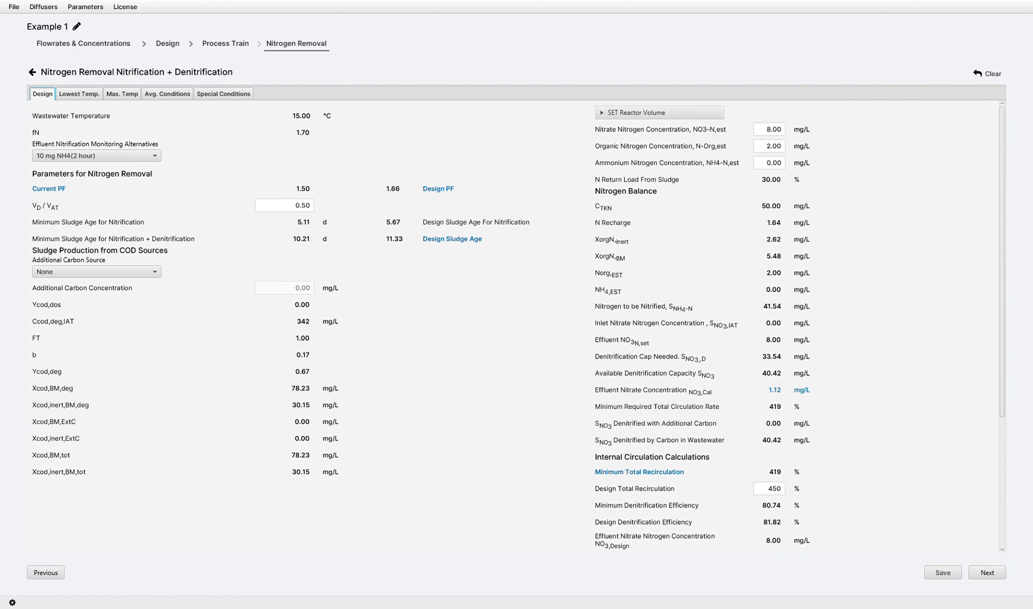
left_click(79, 93)
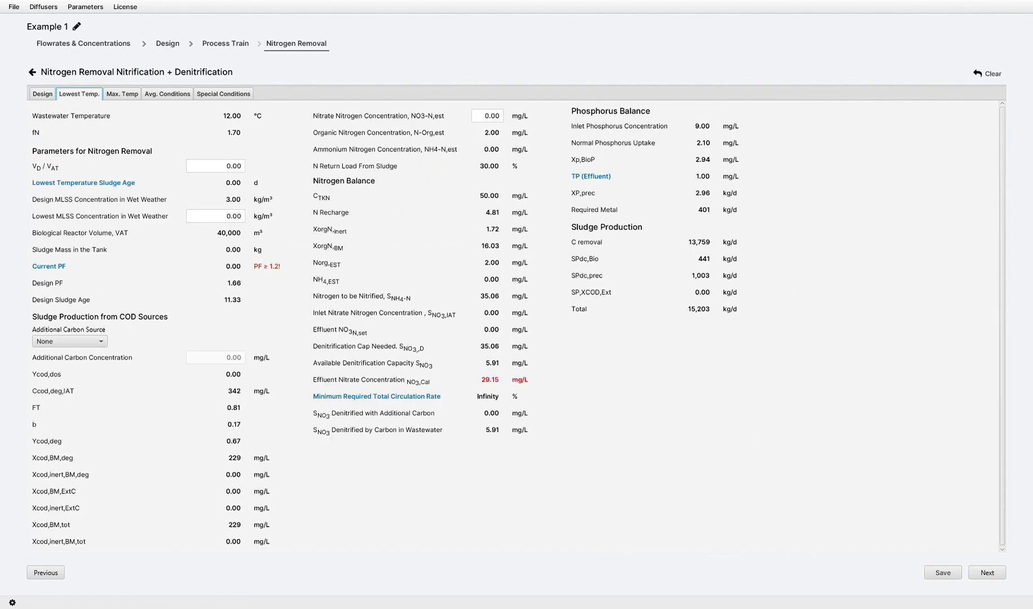
key("Tab")
type("0.45")
key("Tab")
type("3")
key("Tab")
key("Tab")
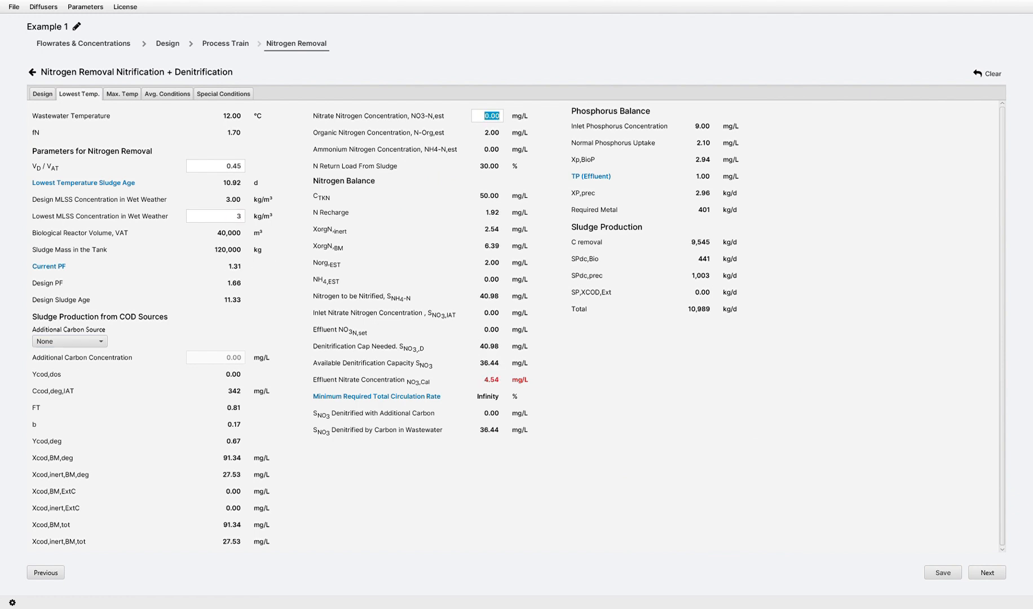
type("8")
For the maximum temperature, set VD/VAT to 0.5, the lowest wet weather MLSS to 3 kg/m³ and estimated nitrate nitrogen to 8 mg/L.
left_click(121, 93)
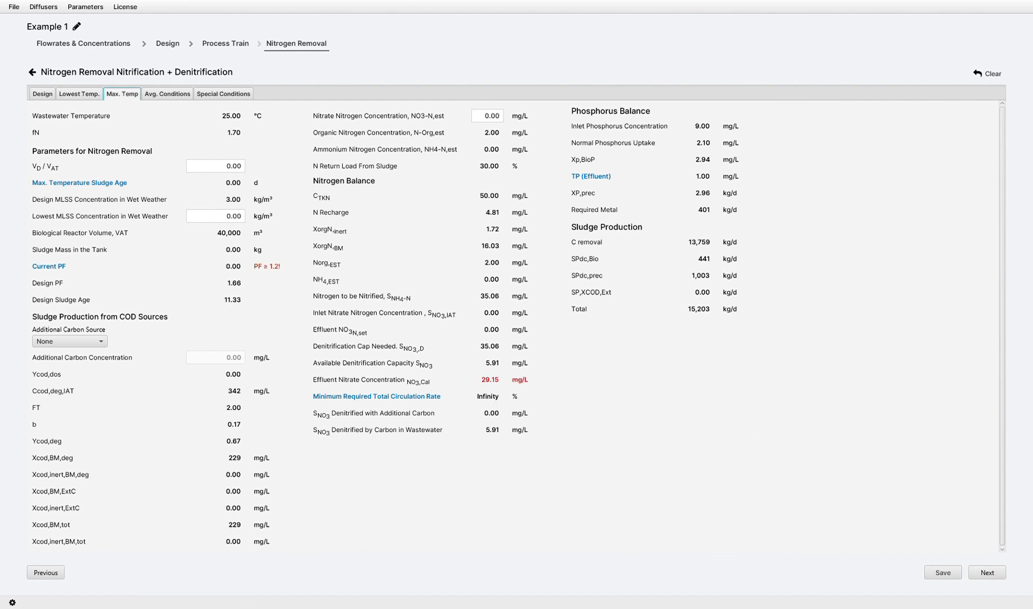
key("Tab")
type("0.5")
key("Tab")
type("3")
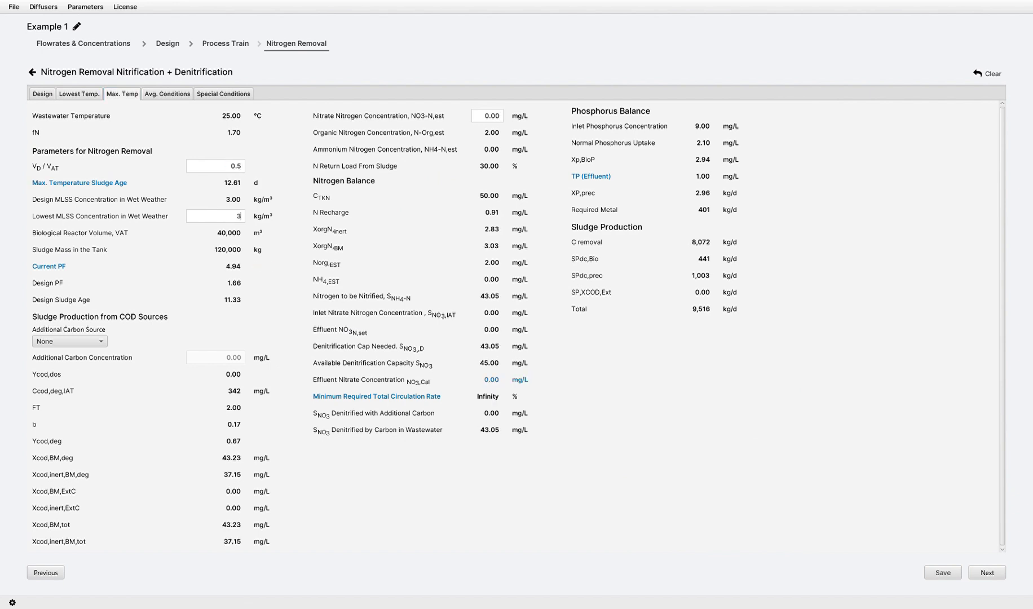
key("Tab")
key("Tab")
type("8")
For the average conditions, set VD/VAT to 0.5, the lowest wet weather MLSS to 3 kg/m³ and estimated nitrate nitrogen to 8 mg/L.
left_click(167, 93)
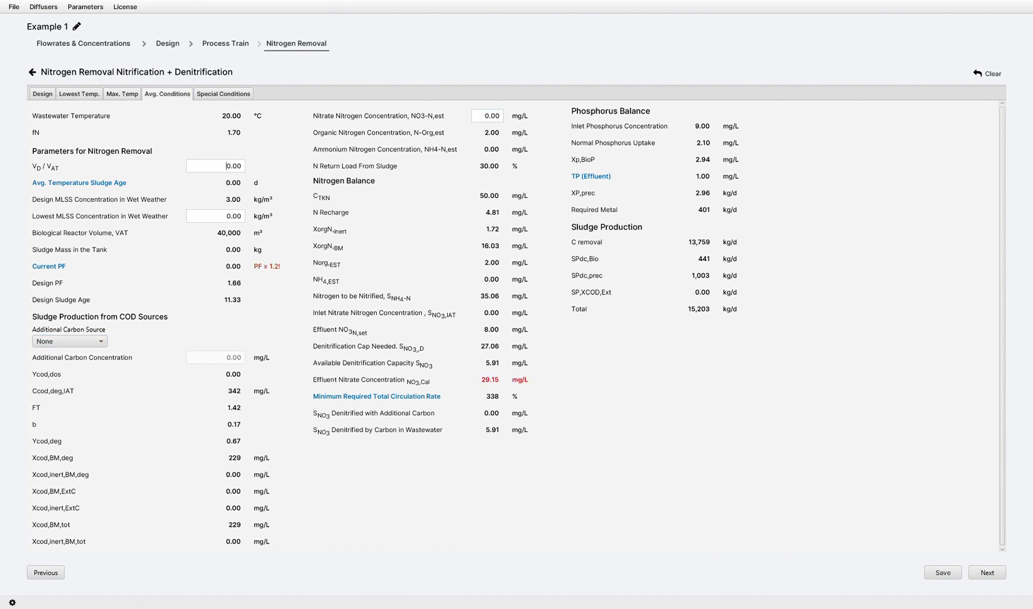
key("Tab")
type("0.5")
key("Tab")
type("3")
key("Tab")
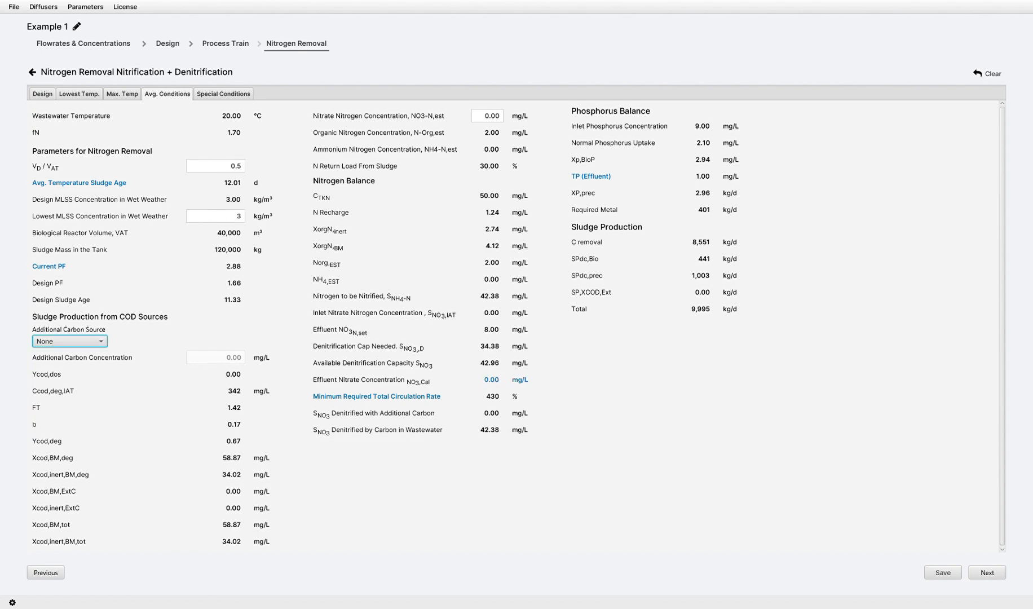
key("Tab")
type("8")
For the special conditions, set VD/VAT to 0.5, lowest wet weather MLSS to 3 kg/m³ and estimated nitrate nitrogen to 8 mg/L, and save.
left_click(224, 94)
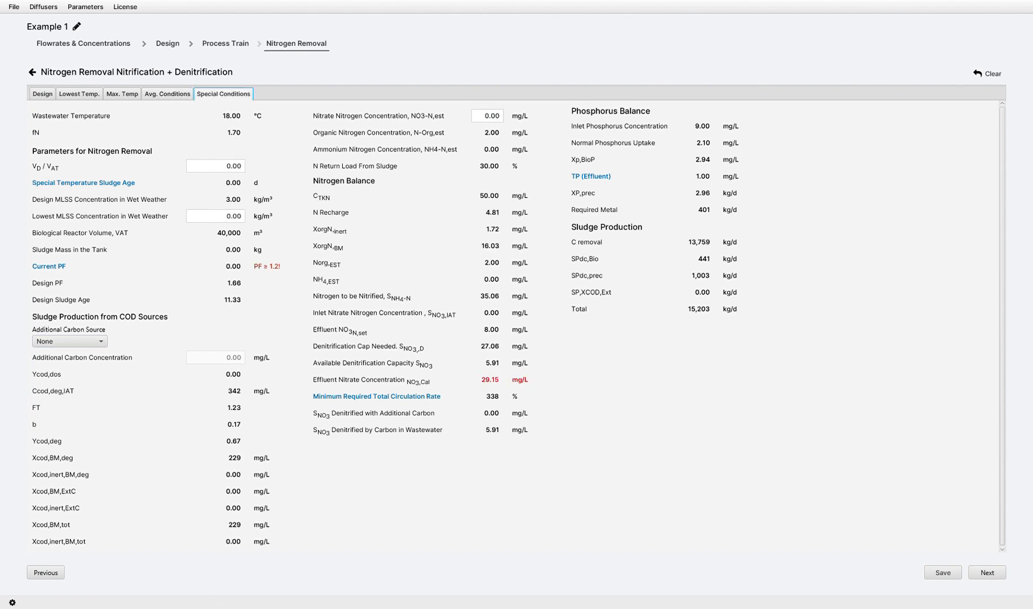
key("Tab")
type("0.5")
key("Tab")
key("Tab")
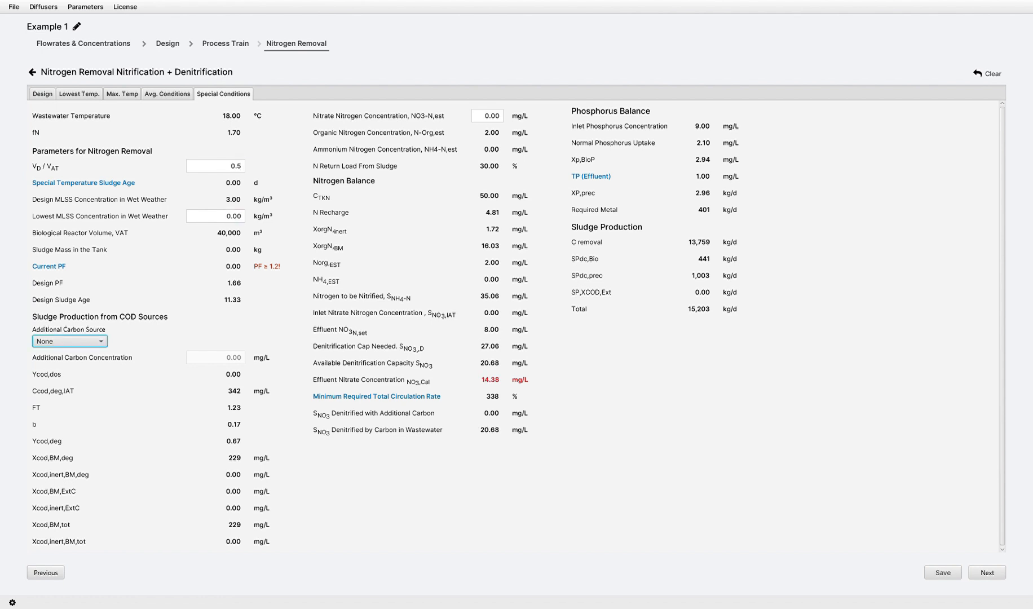
key("shift+Tab")
type("3")
key("Tab")
key("Tab")
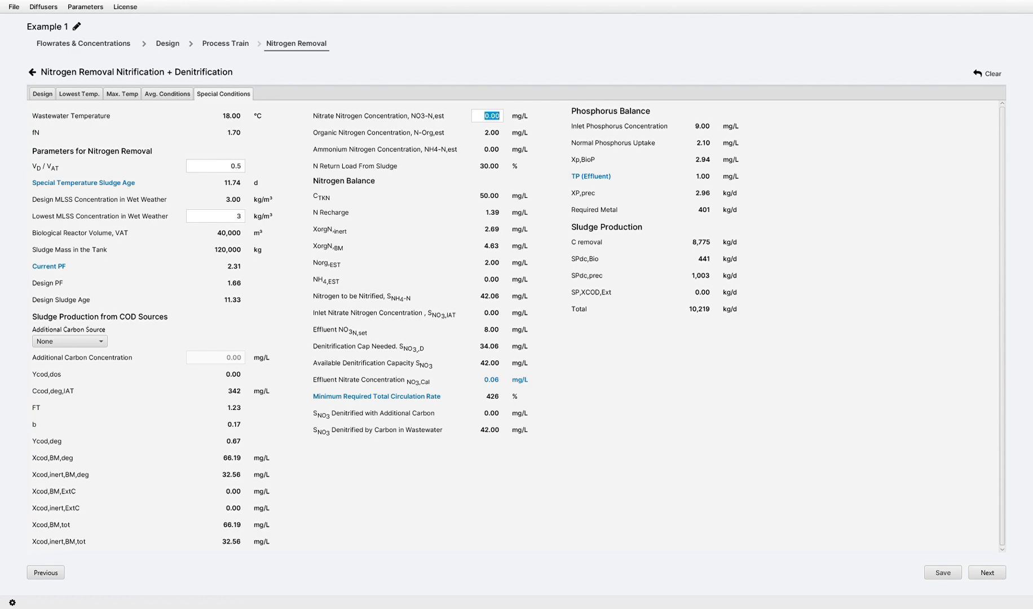
key("Tab")
key("Return")
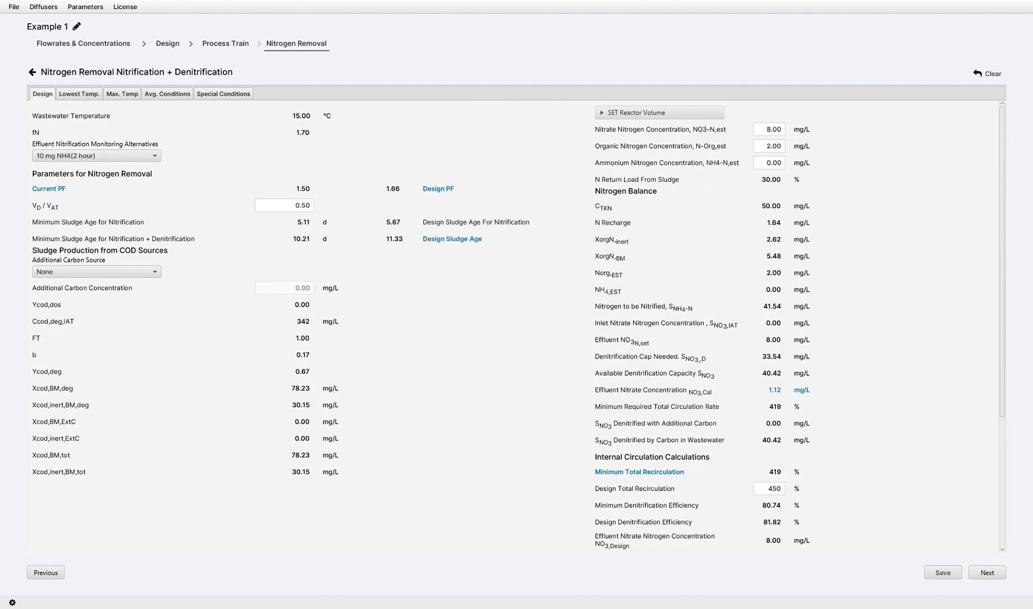
Review the nitrogen removal results for each temperature condition, the phosphorus removal and the sludge production, and save again.
left_click(79, 94)
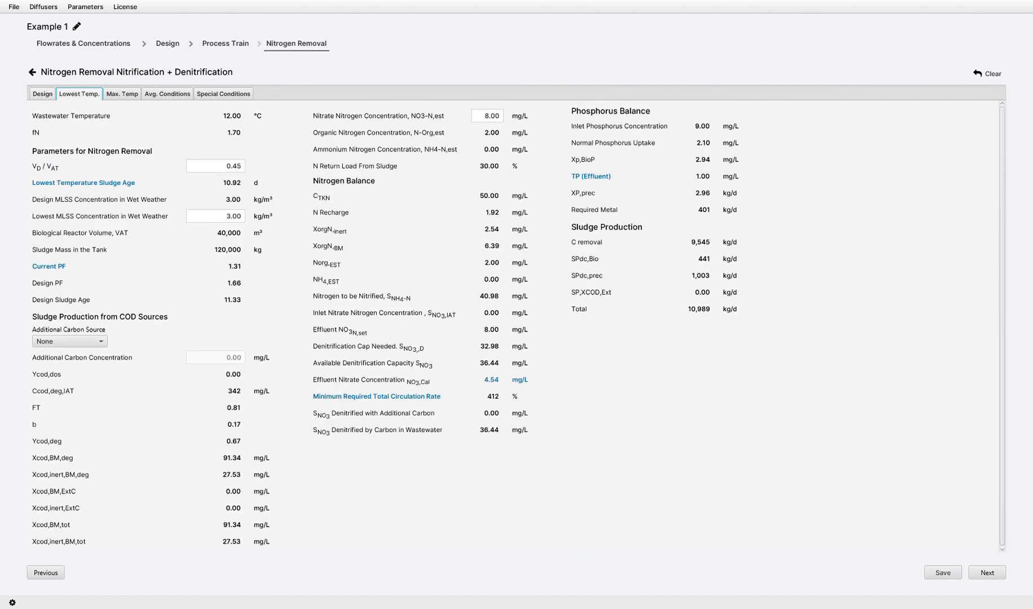
key("Right")
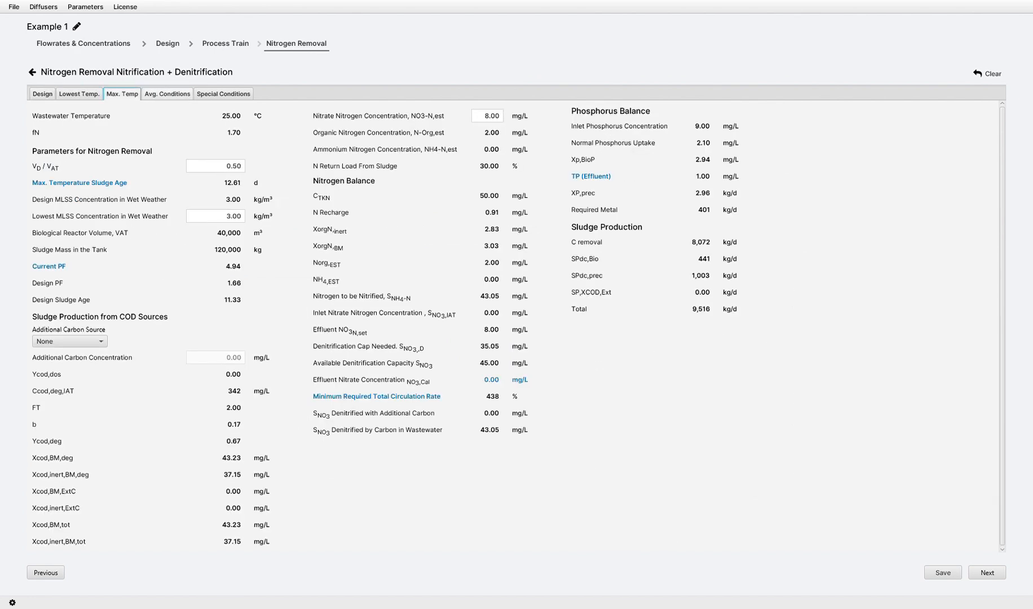
key("Right")
key("Right")
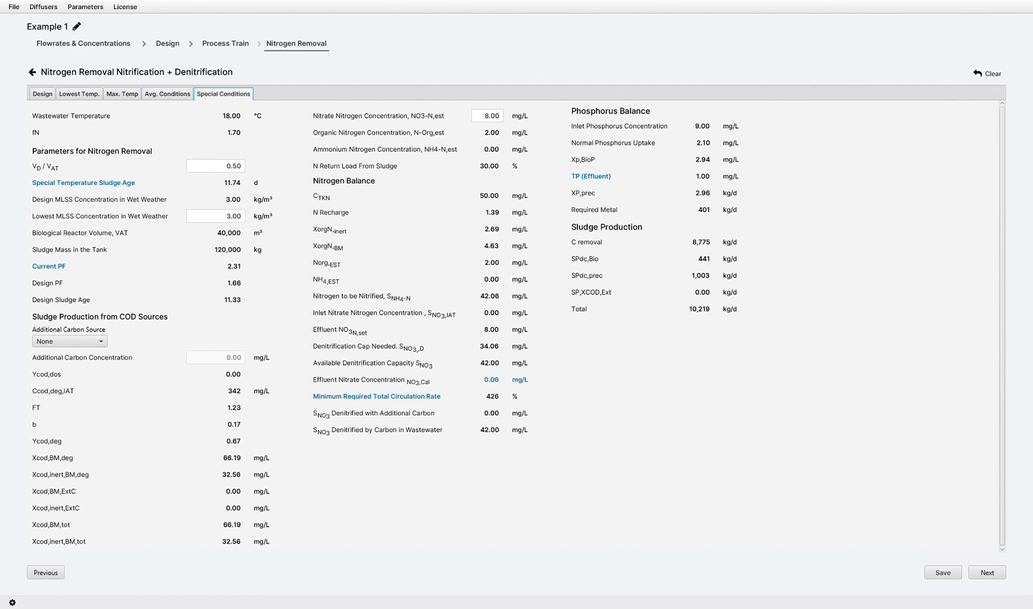
left_click(986, 572)
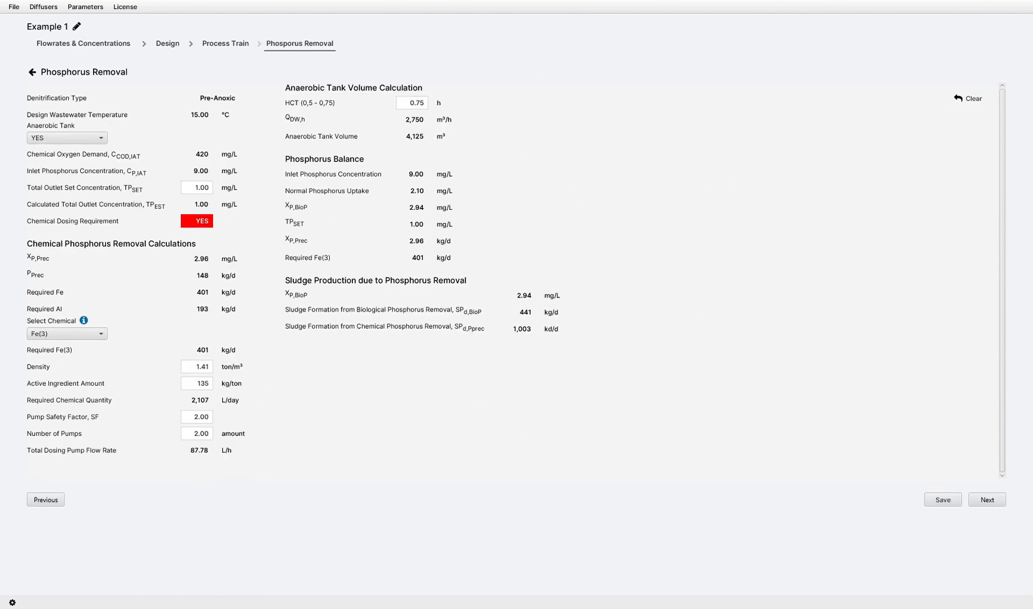
left_click(986, 500)
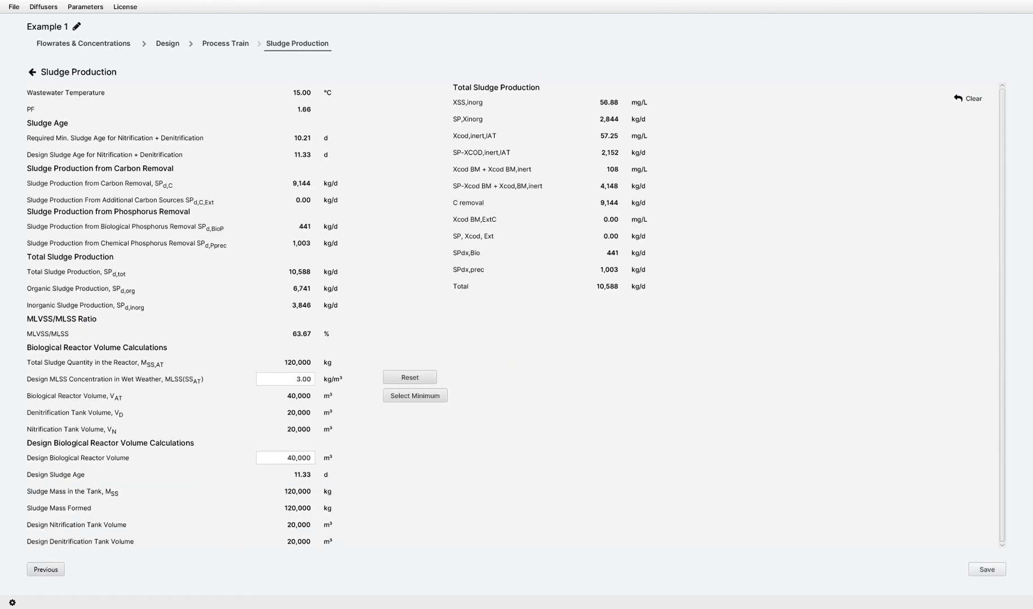
left_click(987, 569)
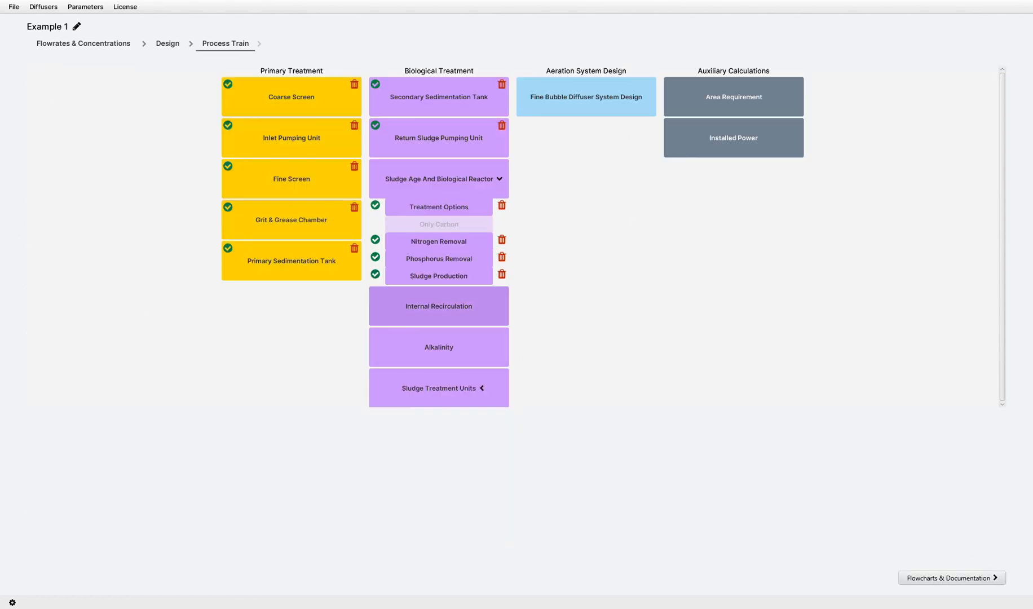
Design the internal recirculation with 450% total recirculation, 4 circulation pumps, 0.75 m transfer head loss and a liquid density of 1 kg/L.
left_click(440, 304)
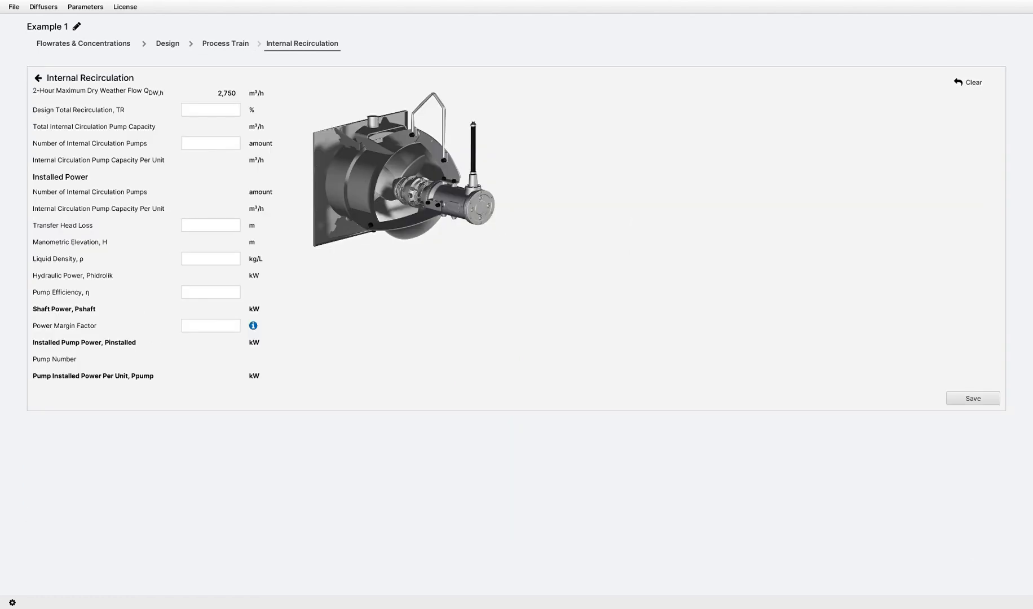
type("450")
left_click(210, 143)
type("4")
type("0.7")
type("5")
type("1")
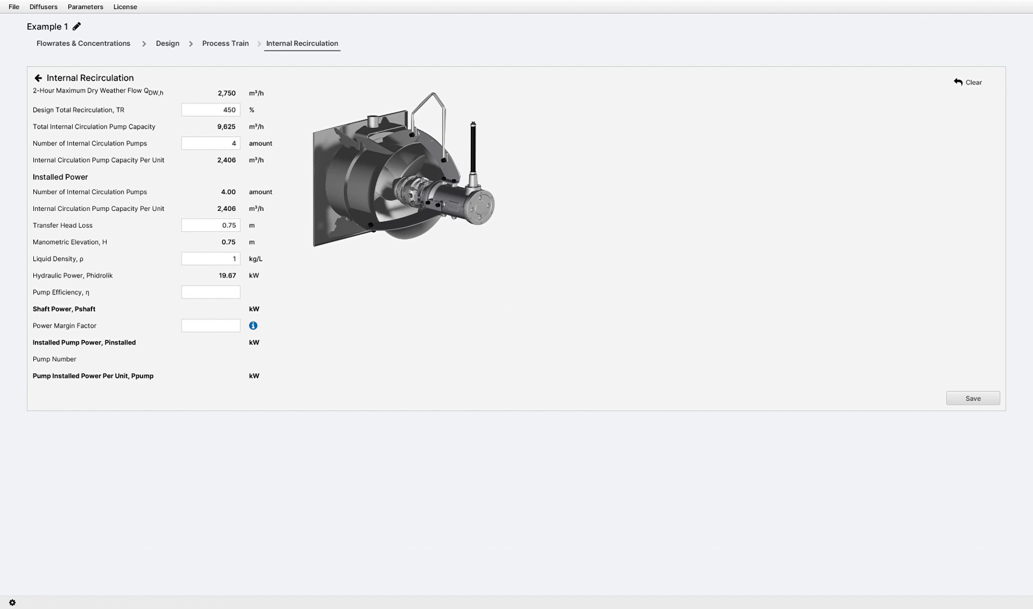
Set the internal circulation pump efficiency to 0.75 and the power margin factor to 1.15, and save the internal recirculation design.
left_click(210, 292)
type("0.75")
left_click(210, 326)
type("1.15")
left_click(973, 398)
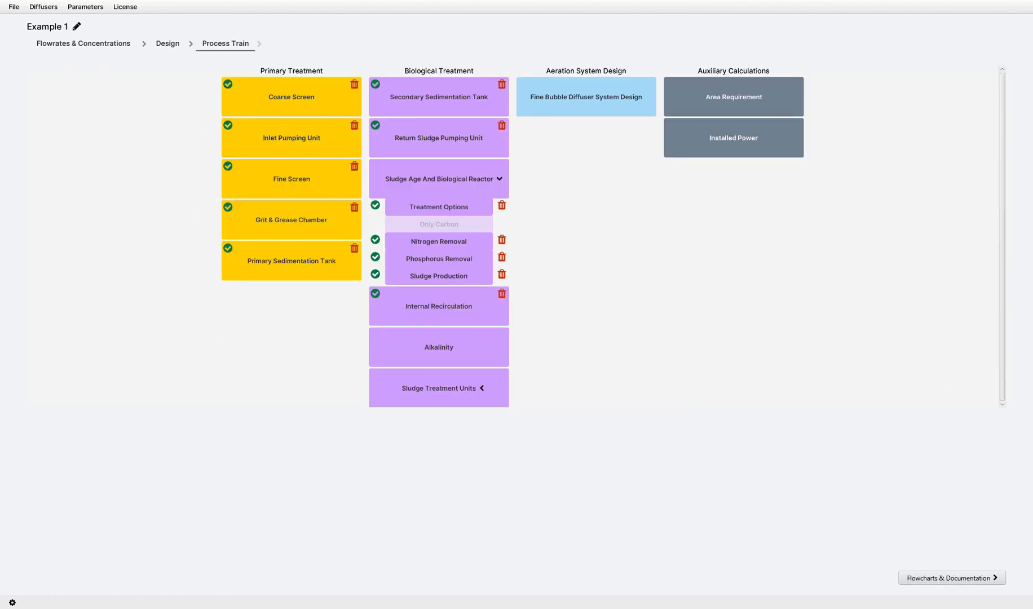
Calculate and save the effluent alkalinity, and open the sludge thickening design among the sludge treatment units.
left_click(439, 347)
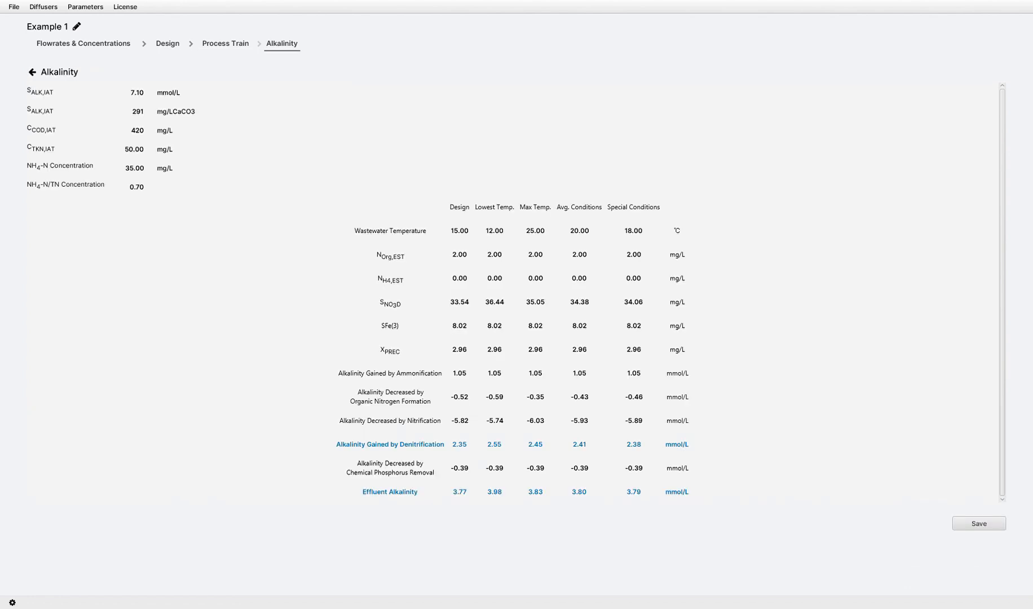
left_click(978, 523)
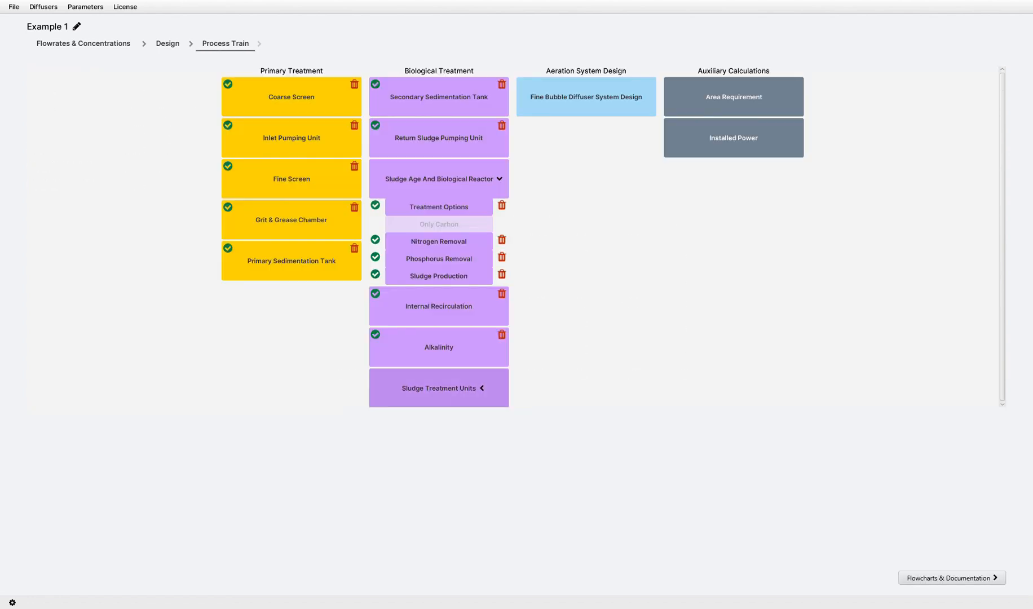
left_click(439, 388)
left_click(439, 415)
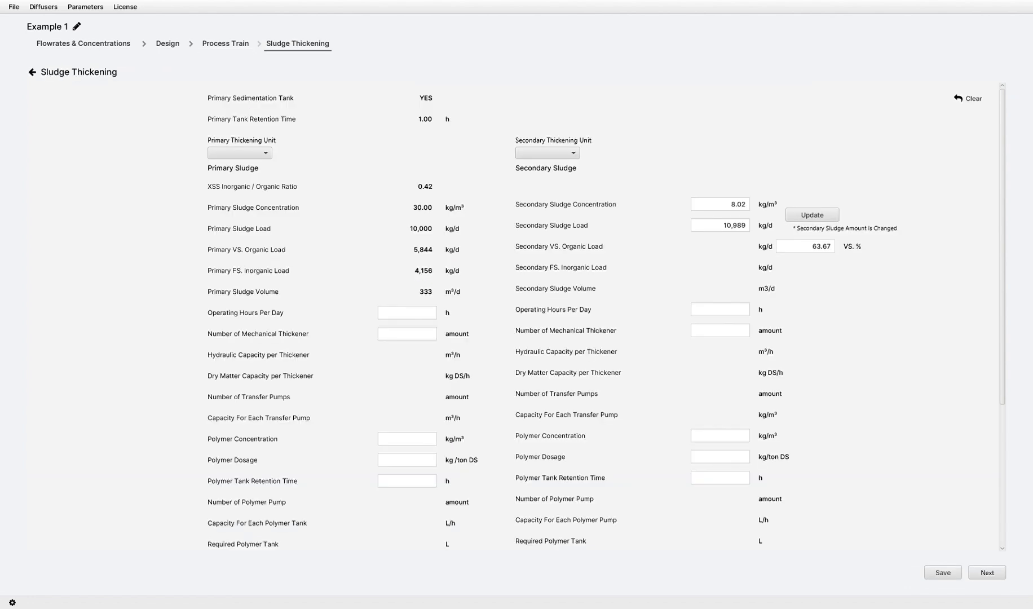
Set both the primary and the secondary thickening unit to YES.
left_click(240, 153)
left_click(240, 167)
left_click(240, 153)
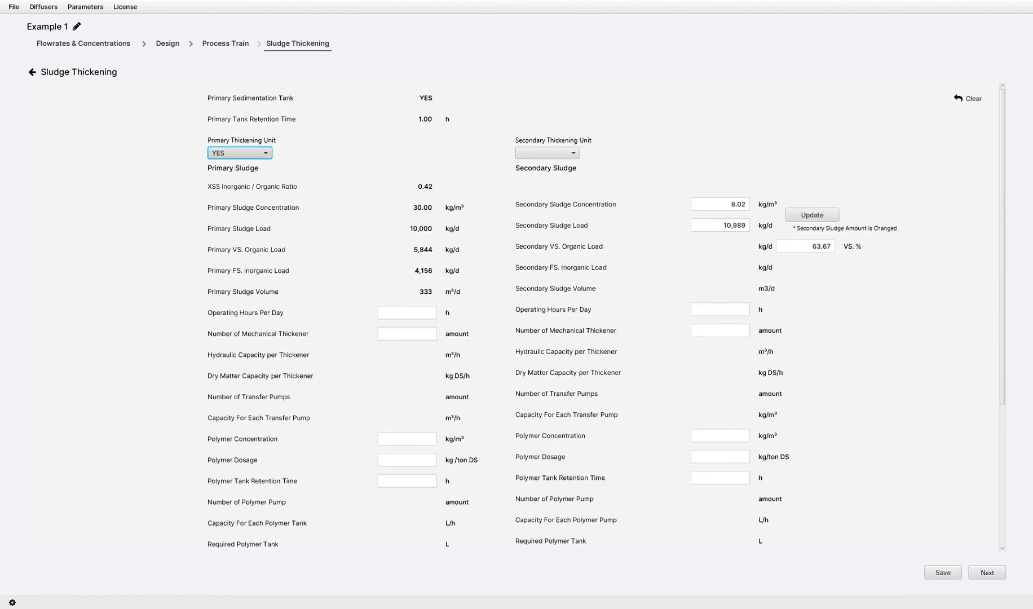
left_click(240, 179)
left_click(240, 153)
left_click(240, 167)
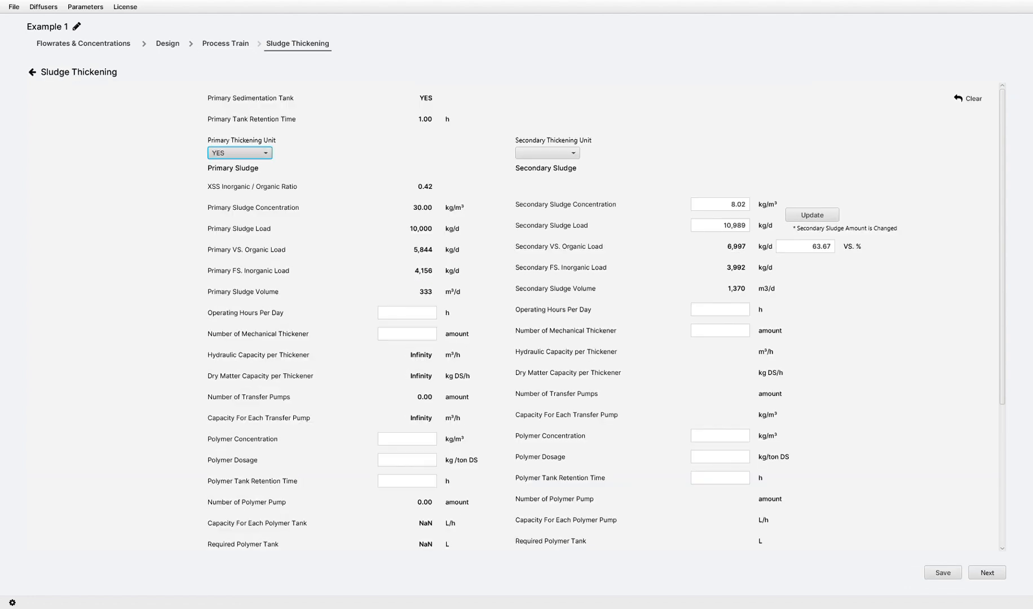
left_click(547, 153)
left_click(547, 167)
left_click(547, 153)
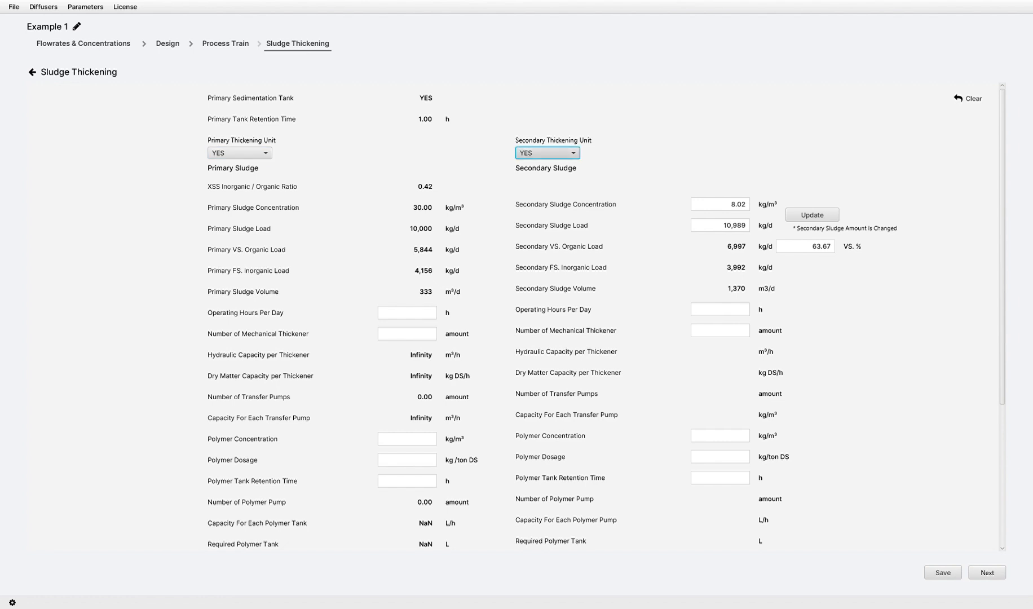
left_click(547, 179)
left_click(547, 153)
left_click(546, 166)
For primary sludge, set 16 h/day, 1 mechanical thickener, polymer 2 kg/m³ at 2 kg/ton DS, 1 h tank retention and 60 kg/m³ thickened concentration.
left_click(407, 313)
type("16")
key("Tab")
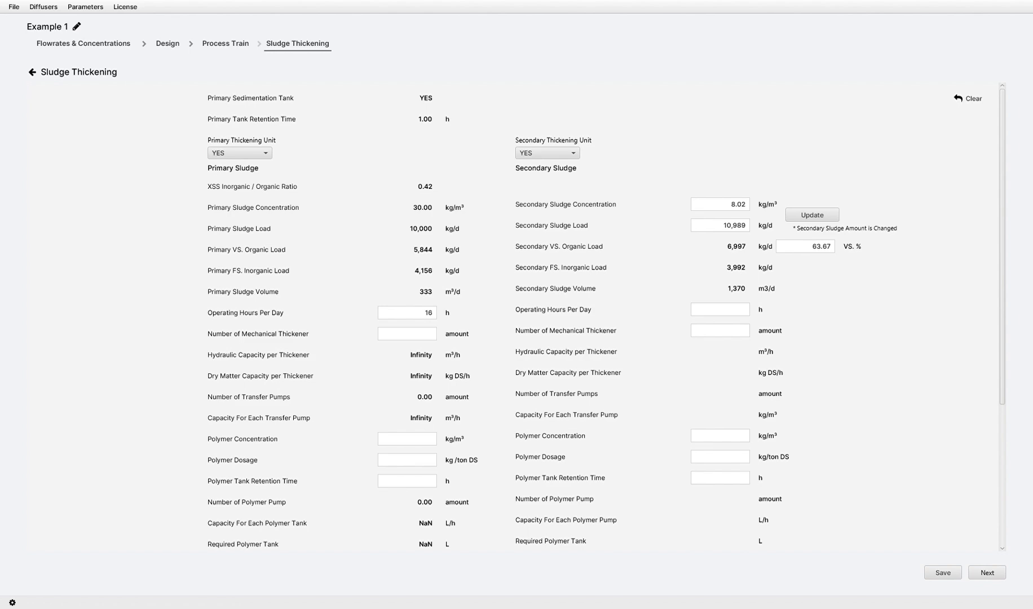
type("11")
scroll(605, 314, "down", 5)
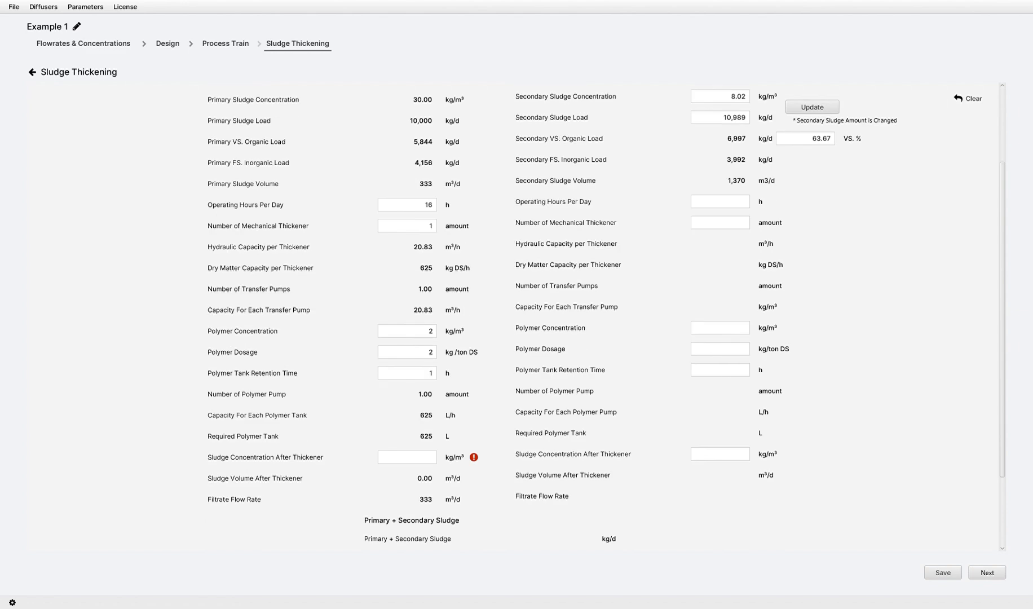
type("60")
Update the changed secondary sludge amount, and set its thickening to 16 operating hours per day with 2 mechanical thickeners.
scroll(605, 319, "up", 5)
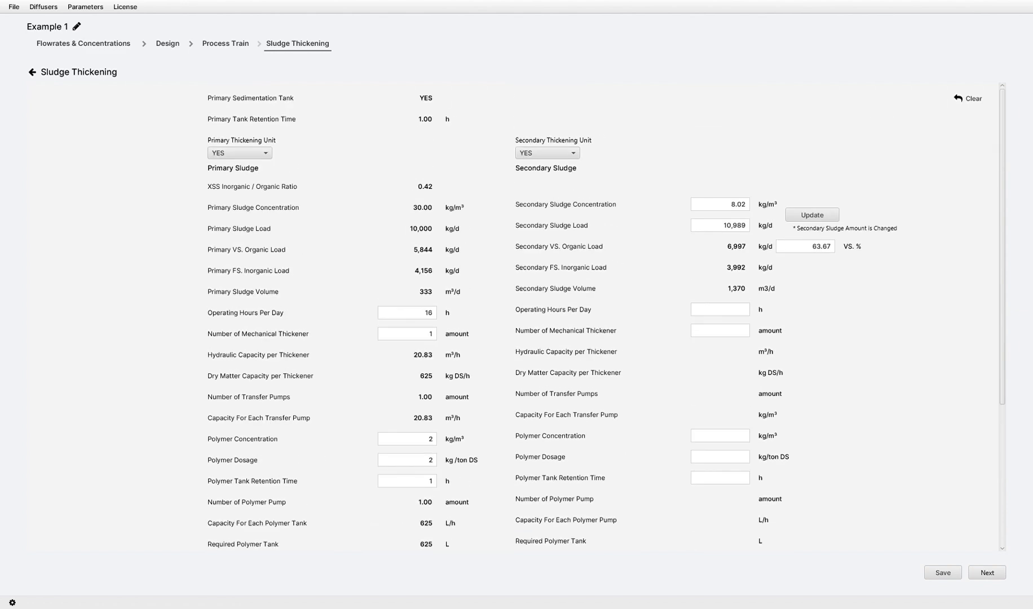
left_click(812, 215)
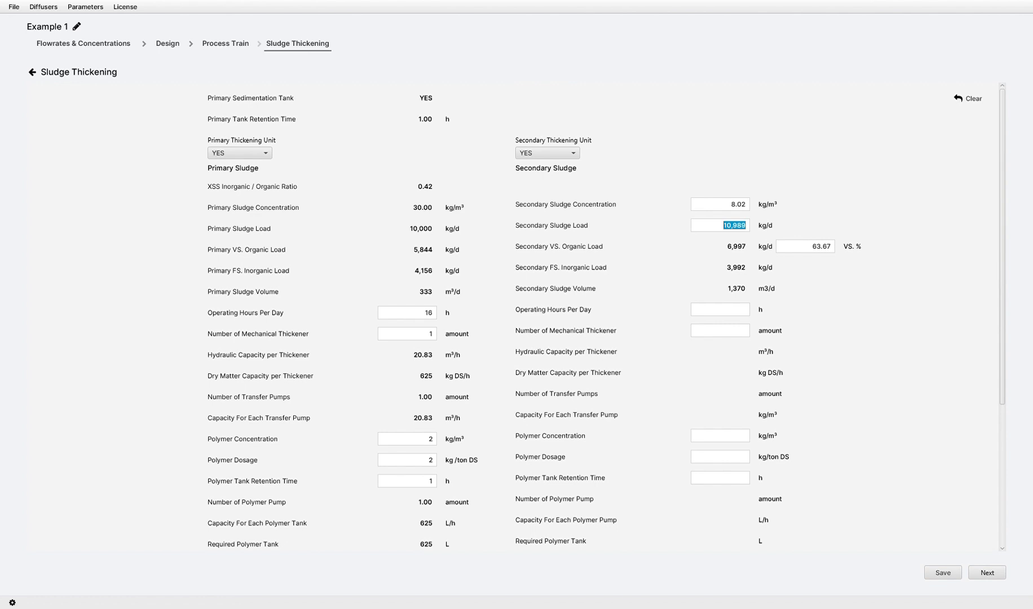
left_click(720, 310)
type("16")
type("2")
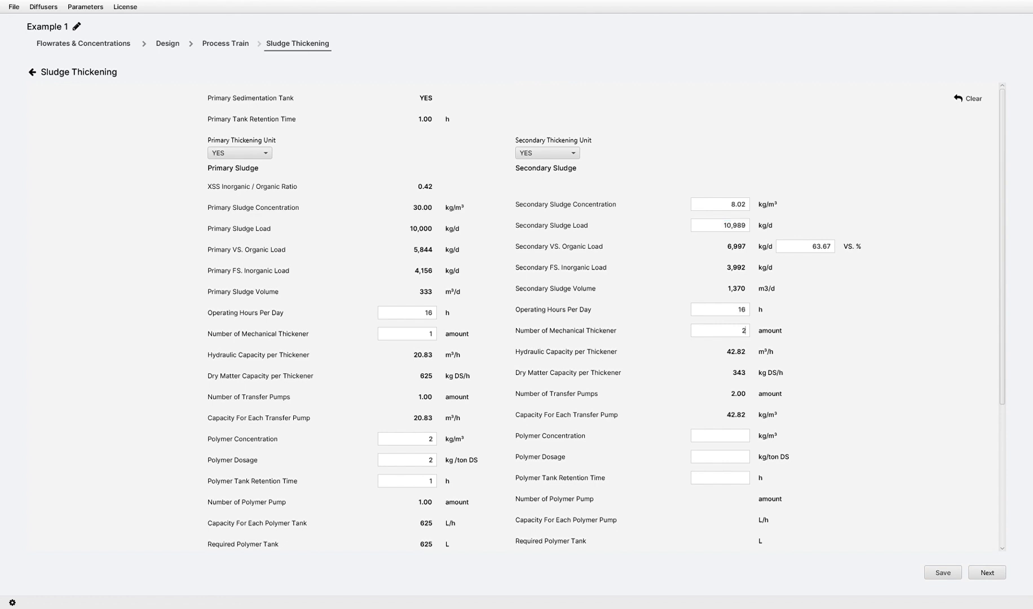
For secondary sludge, set polymer to 2 kg/m³ at 2 kg/ton DS, 1 h tank retention and 60 kg/m³ thickened concentration, and save the thickening design.
type("2")
key("Tab")
type("2")
key("Tab")
type("1")
scroll(507, 315, "down", 3)
scroll(605, 314, "down", 1)
type("60")
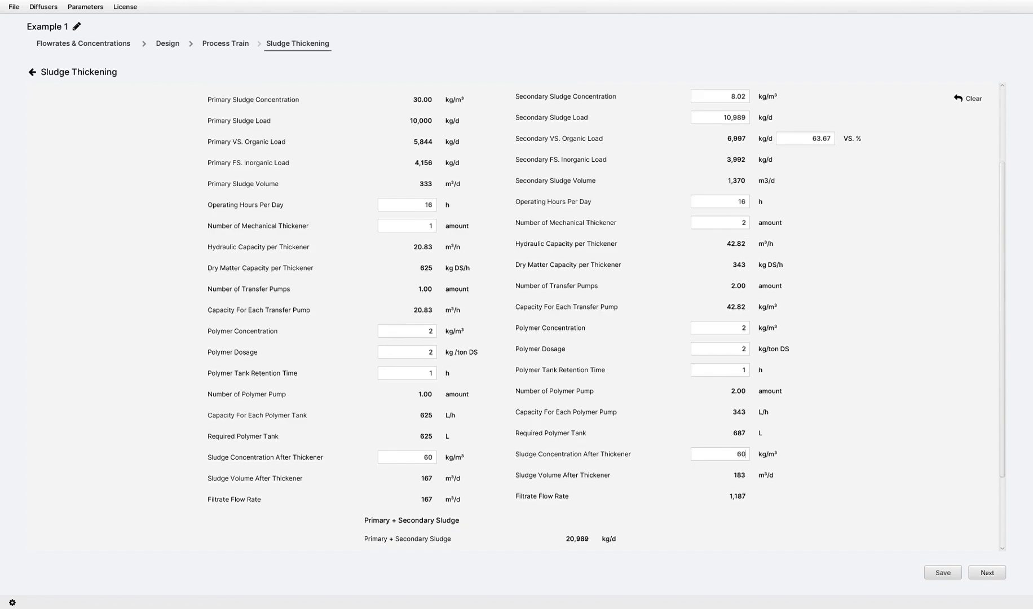
scroll(605, 314, "down", 4)
left_click(943, 573)
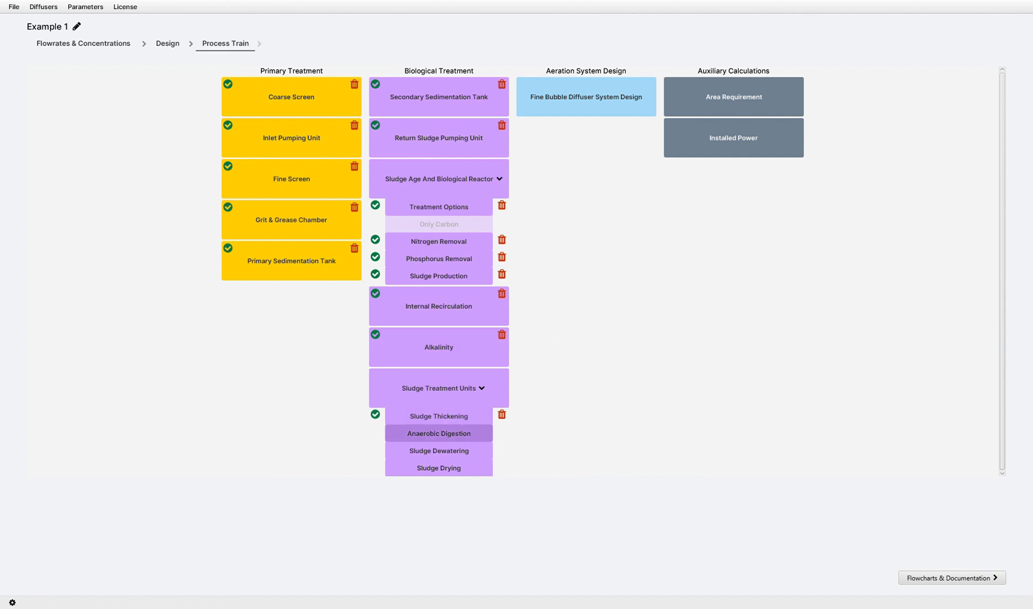
Open the anaerobic digestion design and specify that the WWTP has an anaerobic digester.
left_click(439, 433)
left_click(107, 99)
left_click(107, 112)
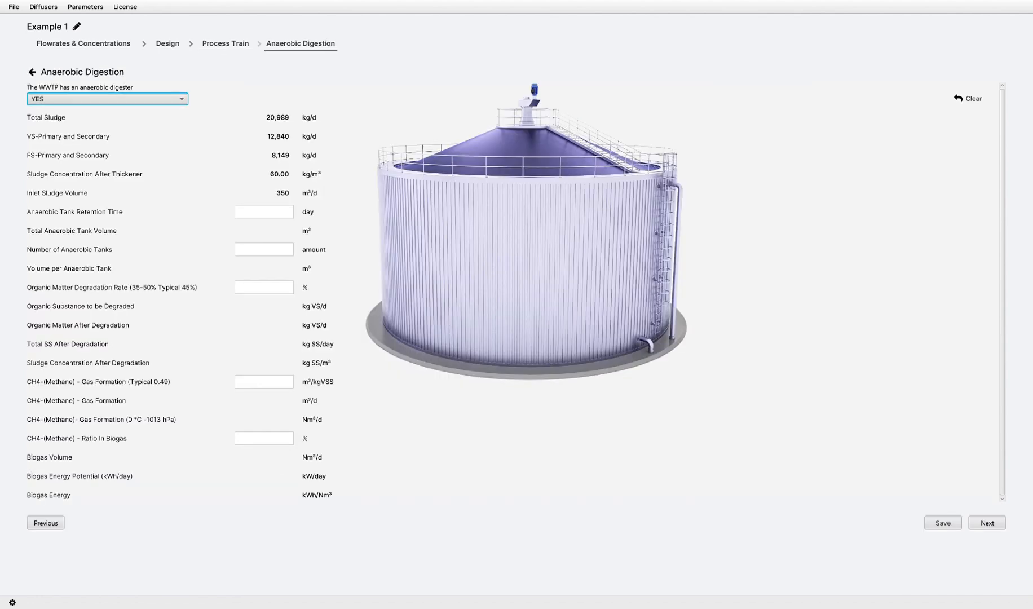
left_click(107, 99)
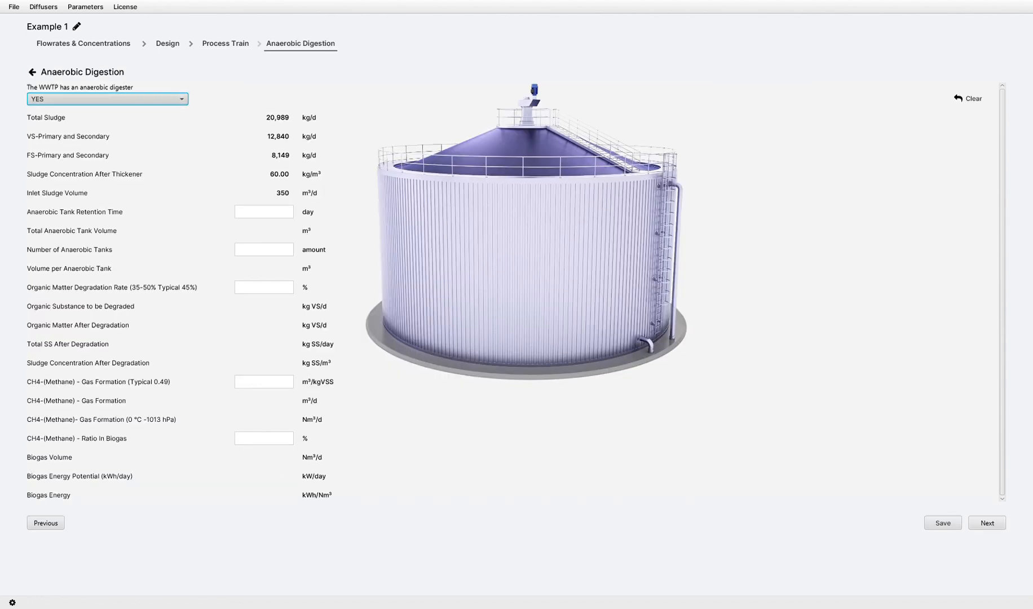
left_click(108, 125)
left_click(107, 100)
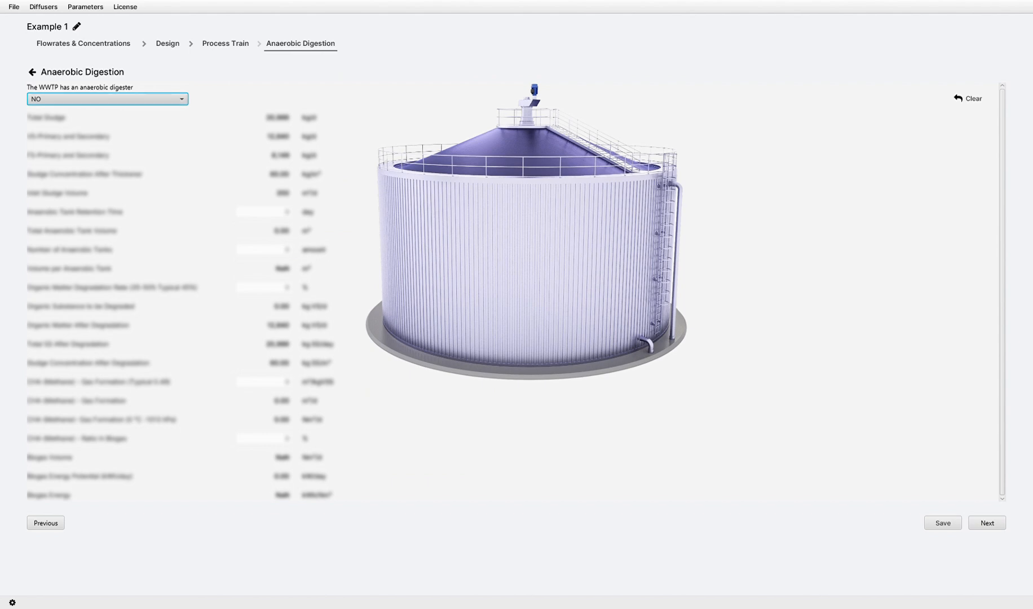
left_click(107, 112)
Set the anaerobic tank retention time to 20 days, the number of tanks to 2 and the organic matter degradation rate to 45%.
key("Tab")
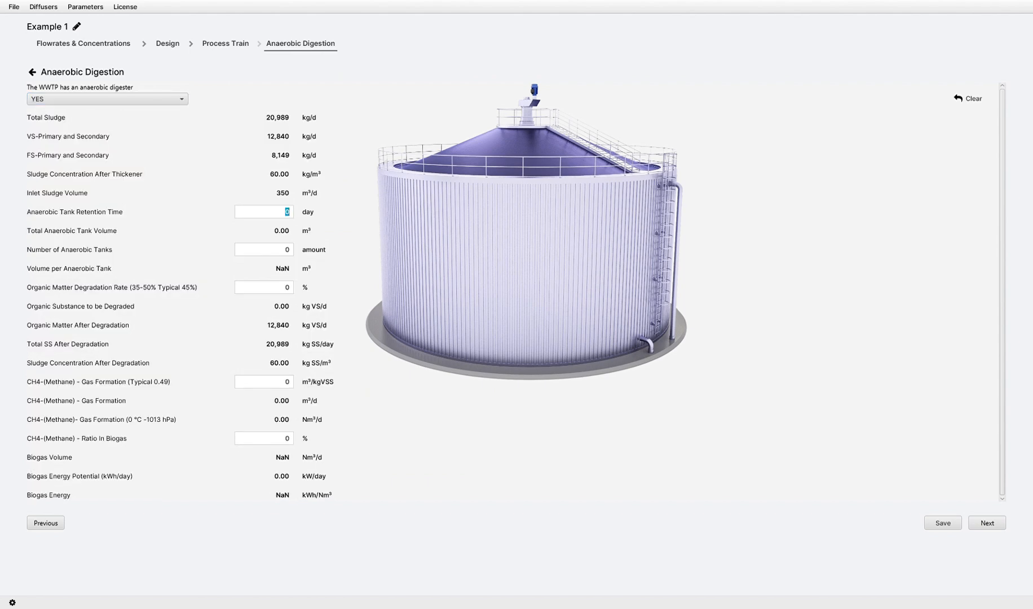
type("20")
key("Tab")
type("2")
key("Tab")
type("45")
key("Tab")
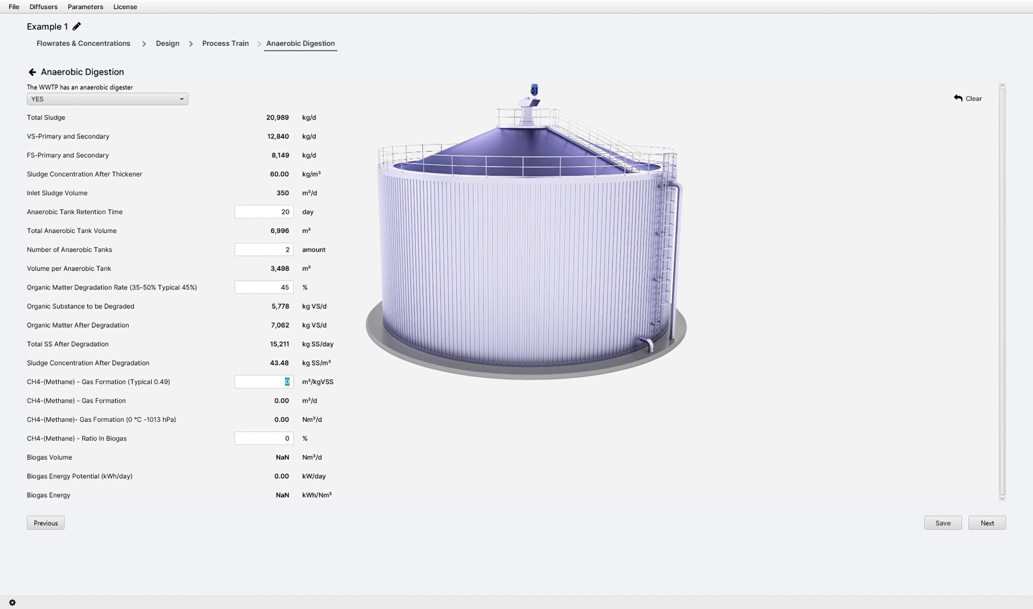
Set methane gas formation to 0.49 m³/kgVSS and the methane ratio in biogas to 60%, and save the anaerobic digestion design.
type("0.49")
key("Tab")
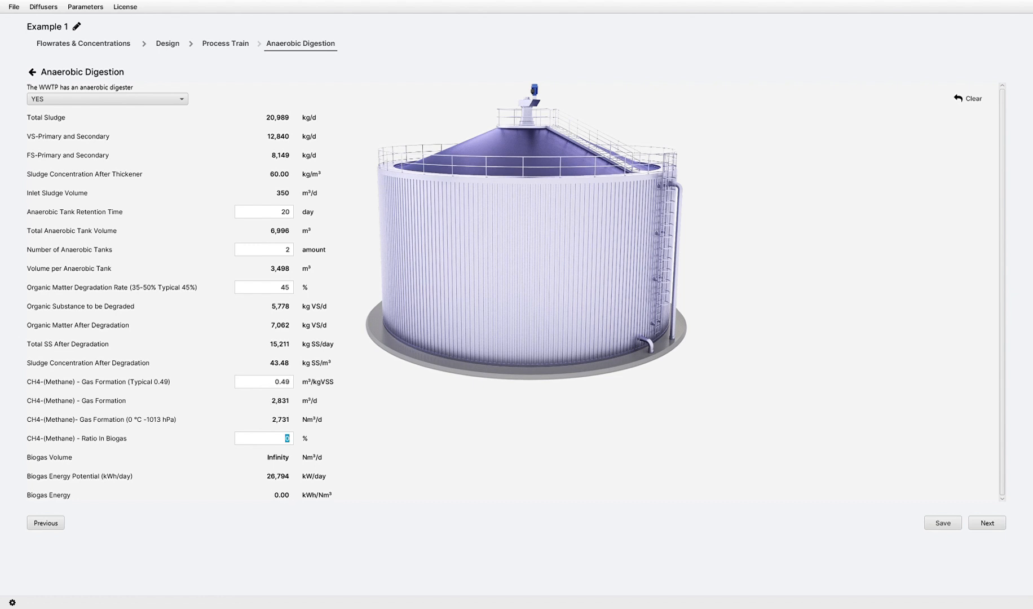
type("60")
left_click(943, 523)
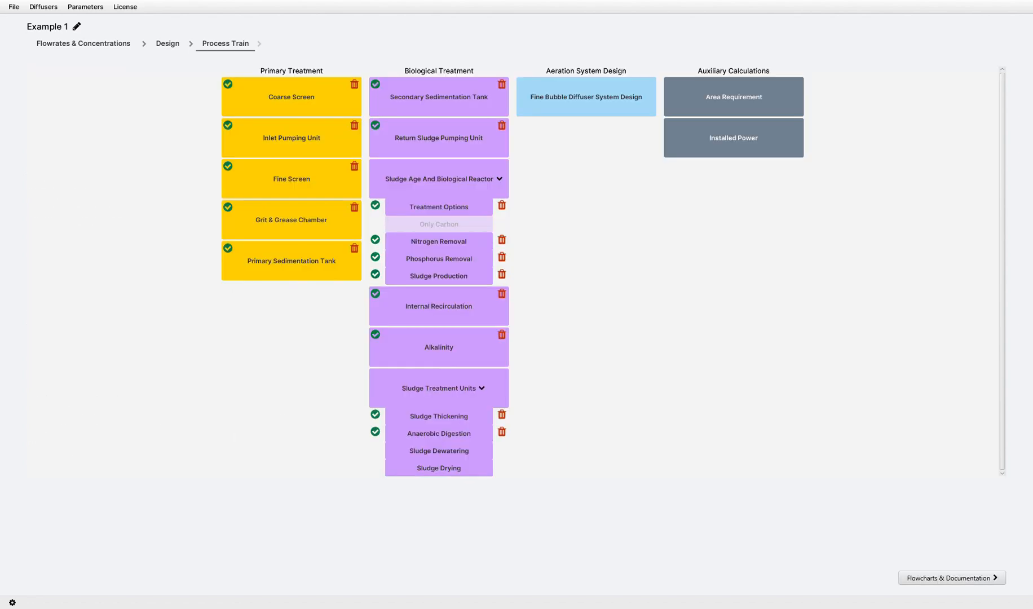
Design sludge dewatering with a 25% dry matter ratio, 16 operating hours per day and 2 mechanical dewatering units.
left_click(438, 447)
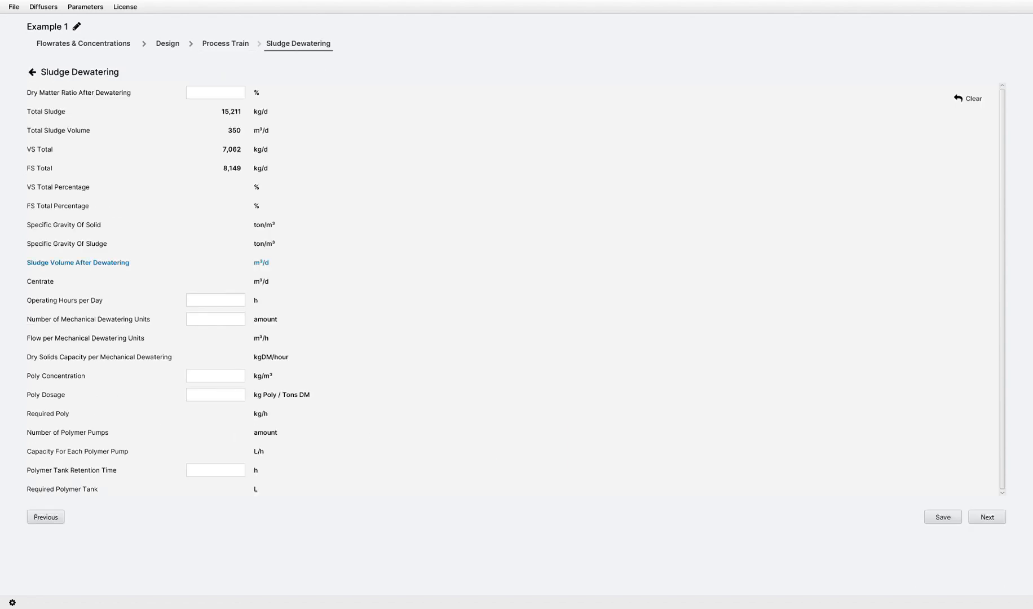
type("25")
type("16")
type("2")
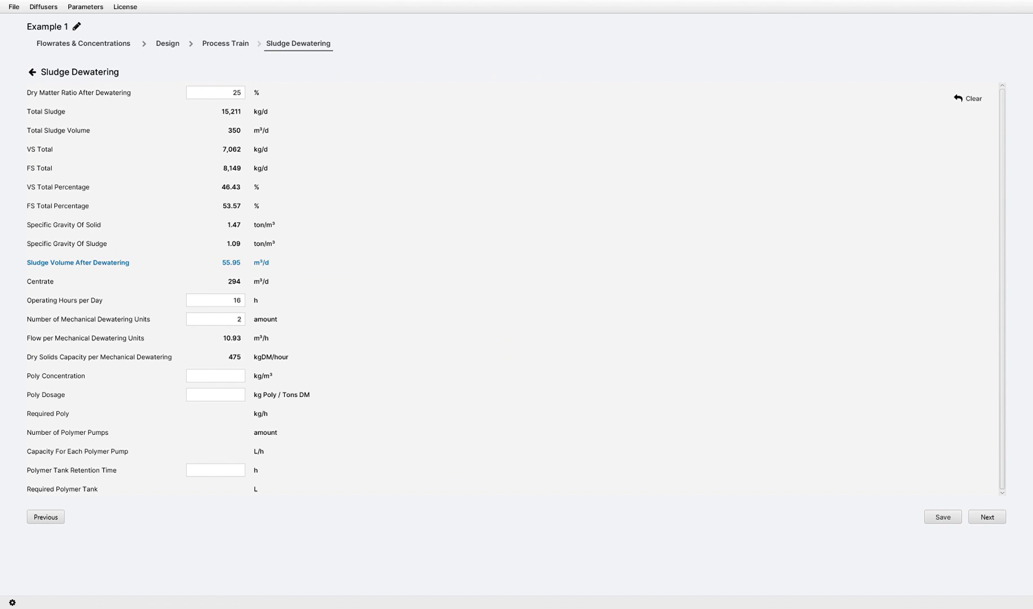
Set the dewatering polymer to 2 kg/m³ at 8 kg/ton DM with 0.75 h tank retention, keep 2 dewatering units, and save.
type("3")
key("BackSpace")
type("8")
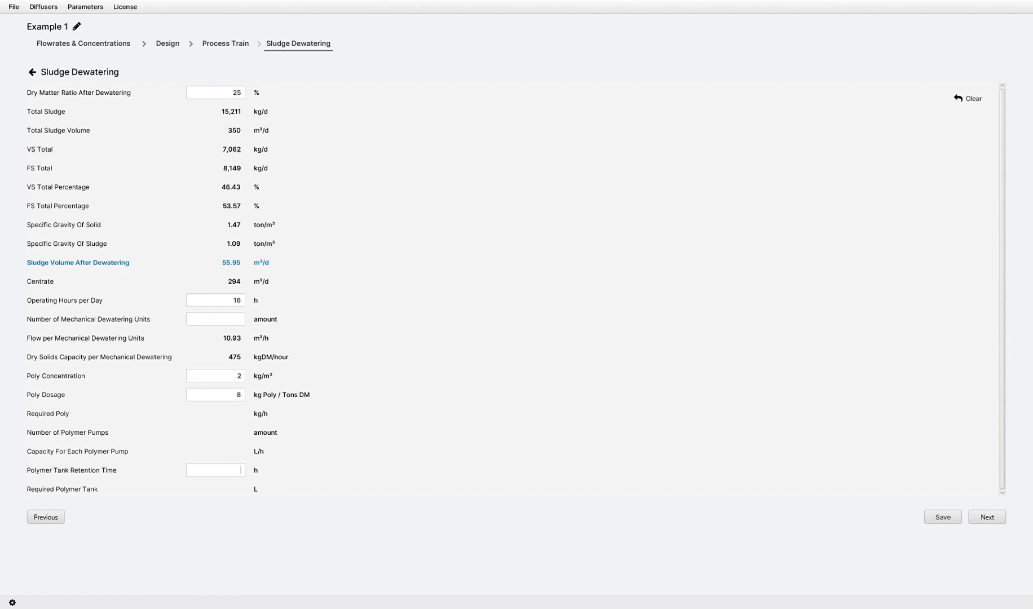
type("0.75")
type("2")
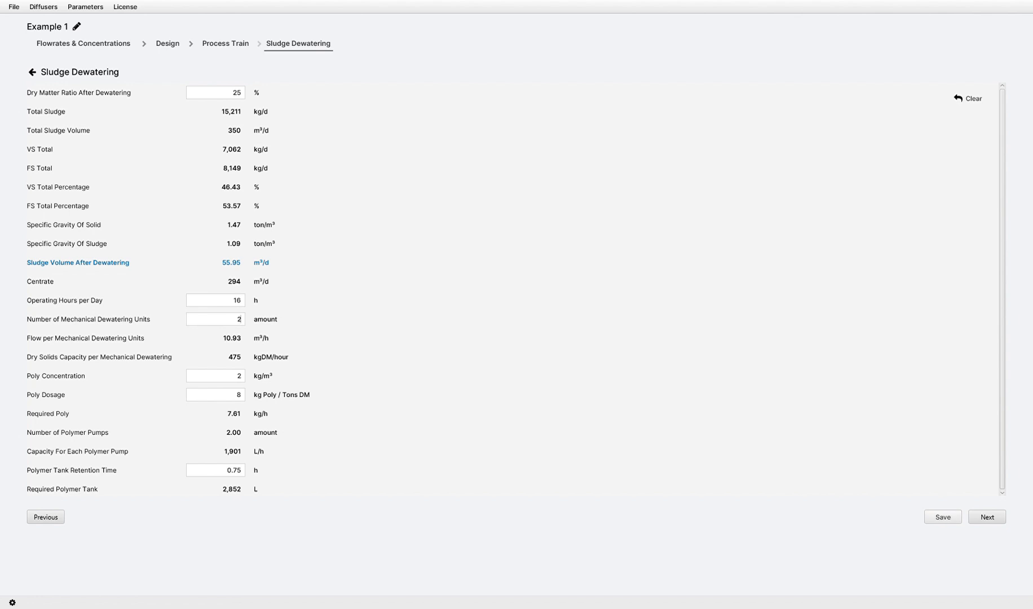
left_click(943, 517)
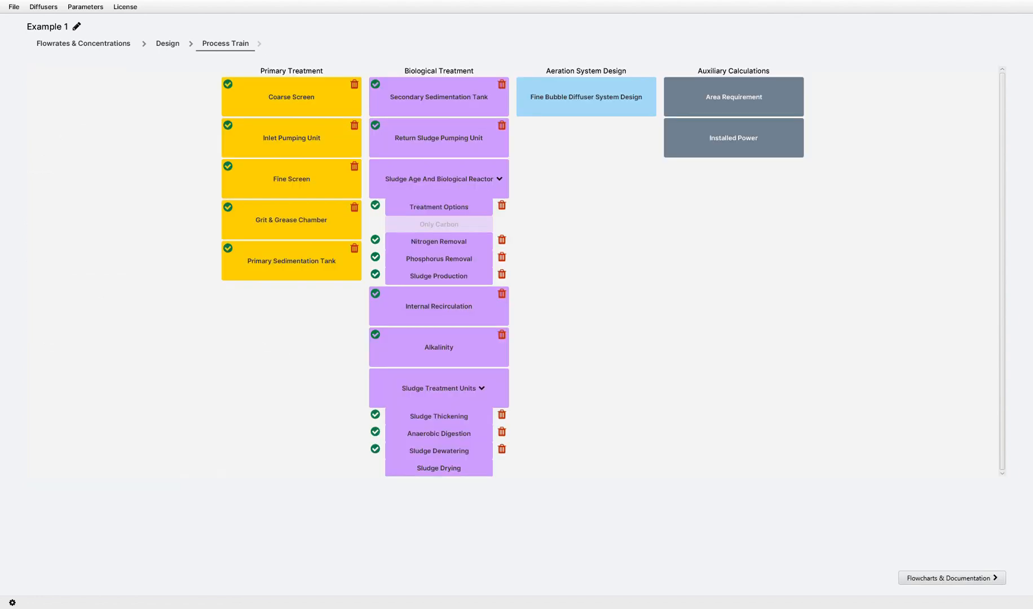
Design thermal sludge drying with 1000 kWh/ton heat, 110 kWh/ton electricity, 10 kWh/Nm³ natural gas, 90% boiler efficiency and 25 ton/day per dryer, and save.
left_click(438, 467)
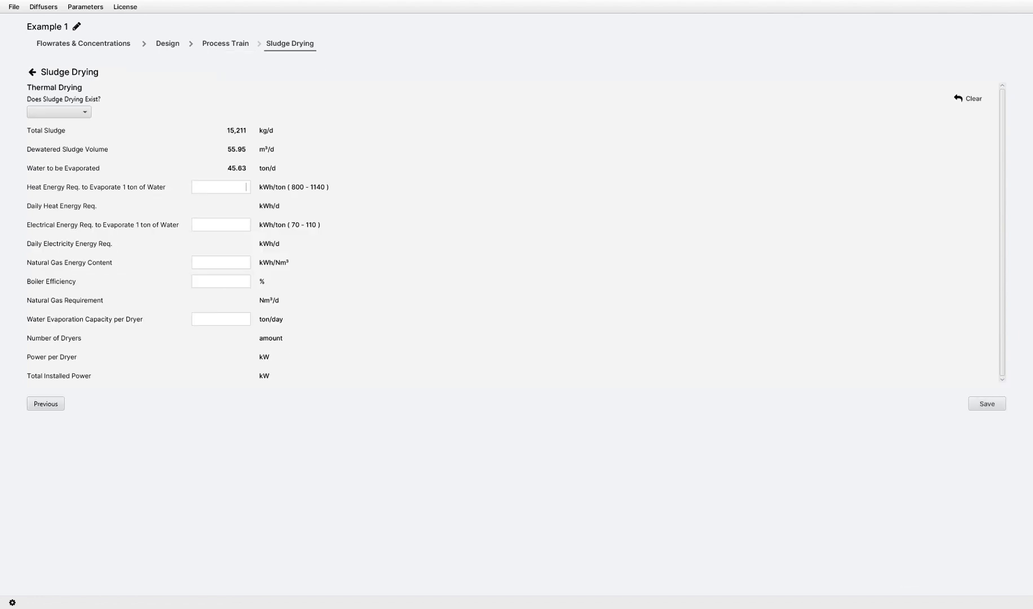
type("1000110")
key("Tab")
type("109")
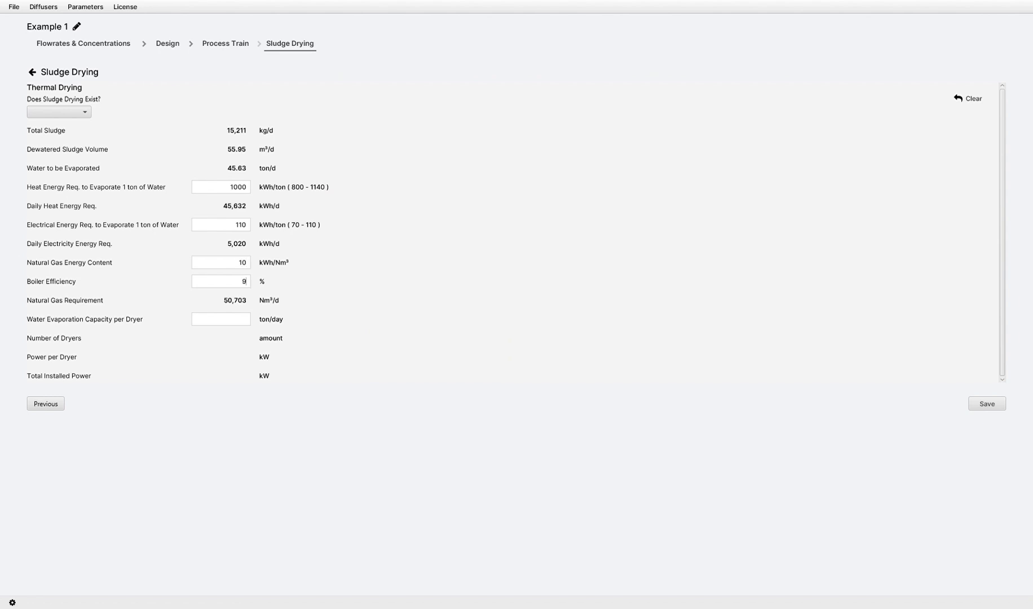
type("025")
left_click(987, 403)
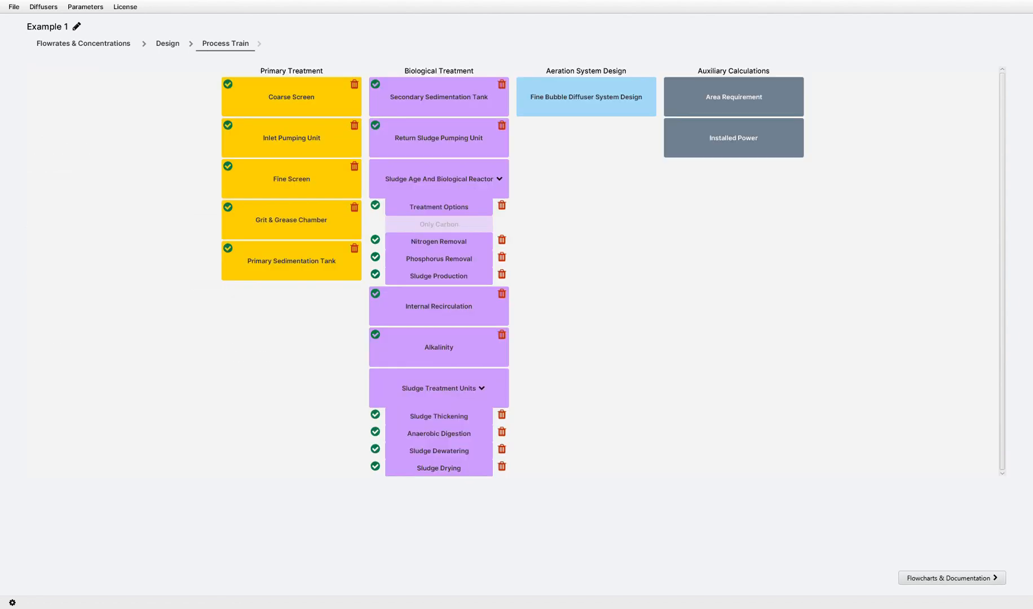
In the fine bubble diffuser selection calculations, set the elevation above sea level to 500 m and the water elevation above the diffuser to 6.5 m.
left_click(586, 97)
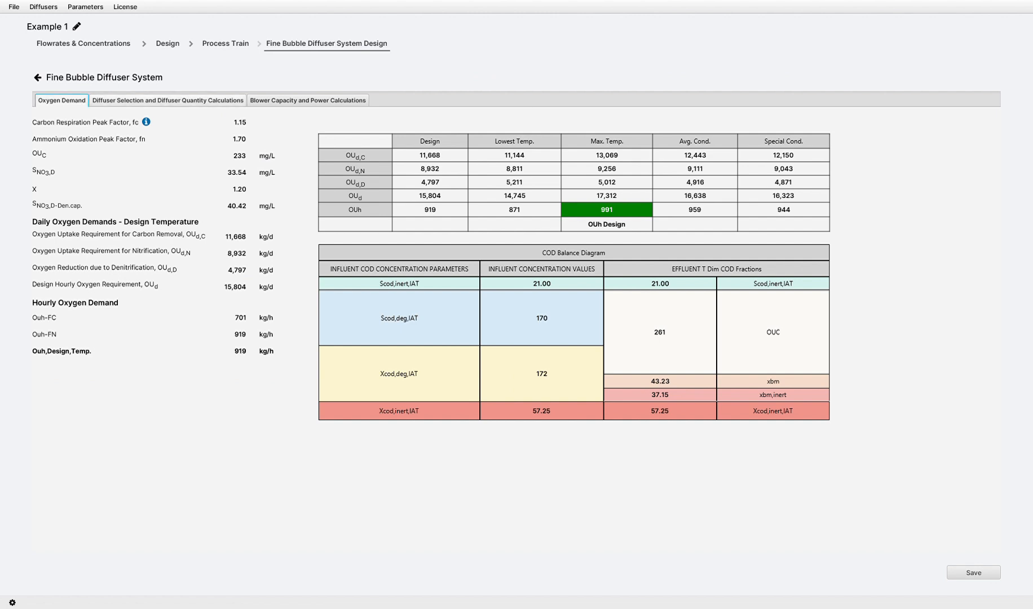
left_click(167, 100)
left_click(237, 203)
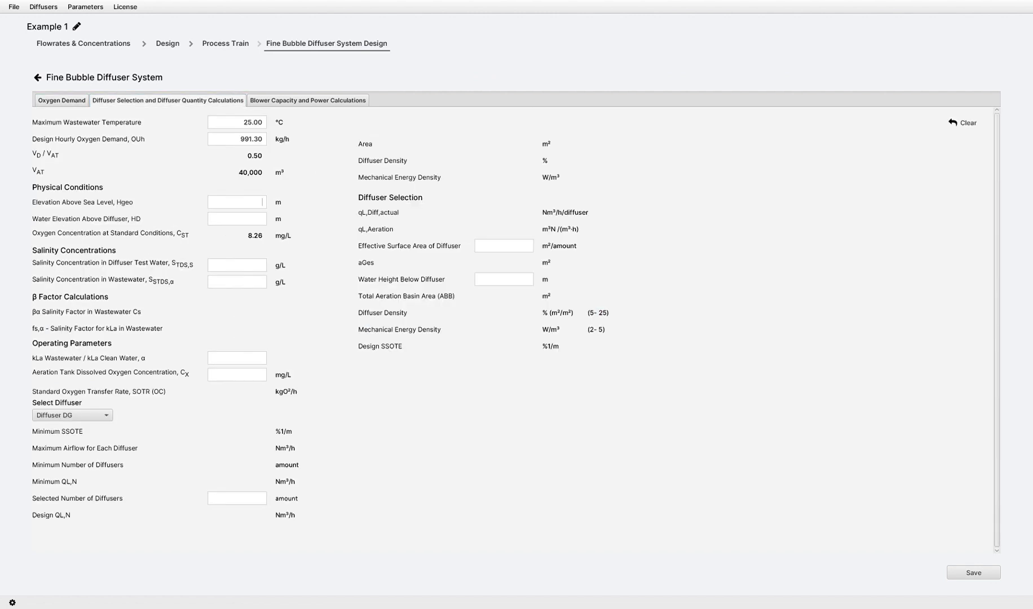
type("500")
key("Tab")
type("6.5")
Set salinity to 0.35 g/L in test water and 2 g/L in wastewater, the α factor to 0.65 and aeration tank dissolved oxygen to 2 mg/L.
key("Tab")
type("0.35")
key("Tab")
type("20.65")
type("2")
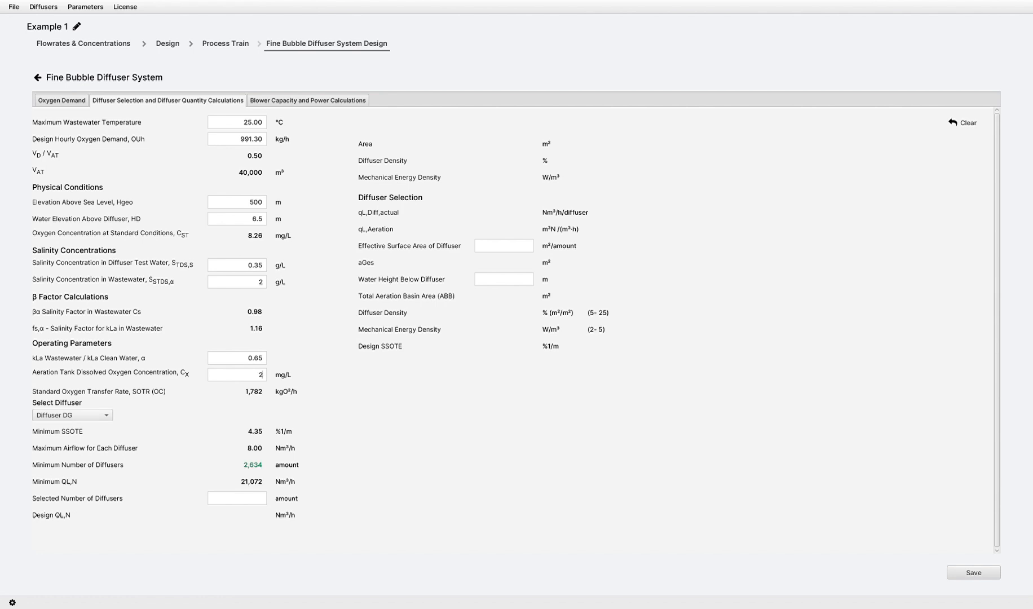
Compare the minimum diffuser results by trying Diffuser DA, and return the selection to Diffuser DG.
key("Tab")
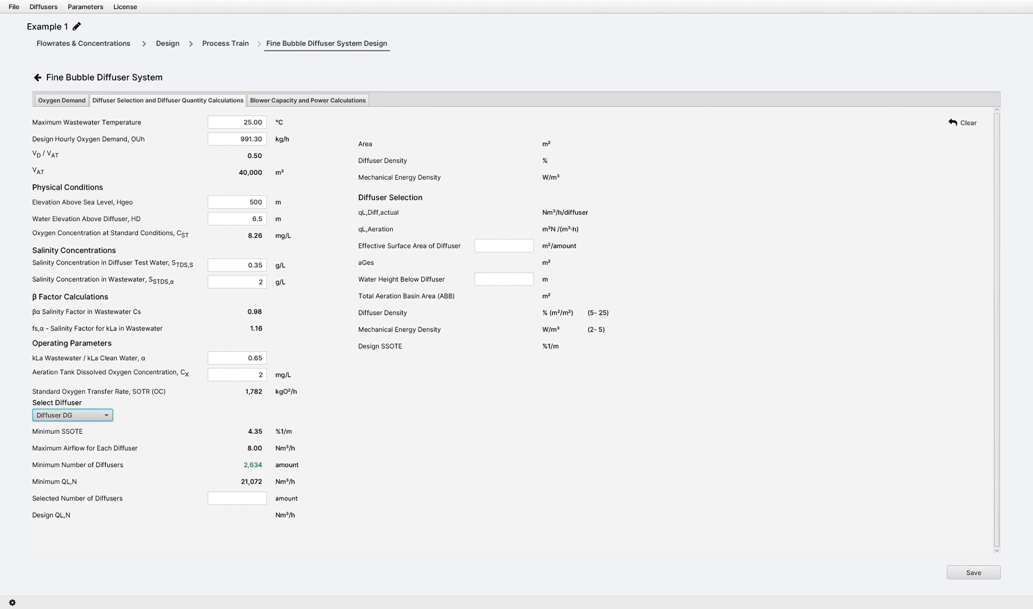
key("Down")
key("Down")
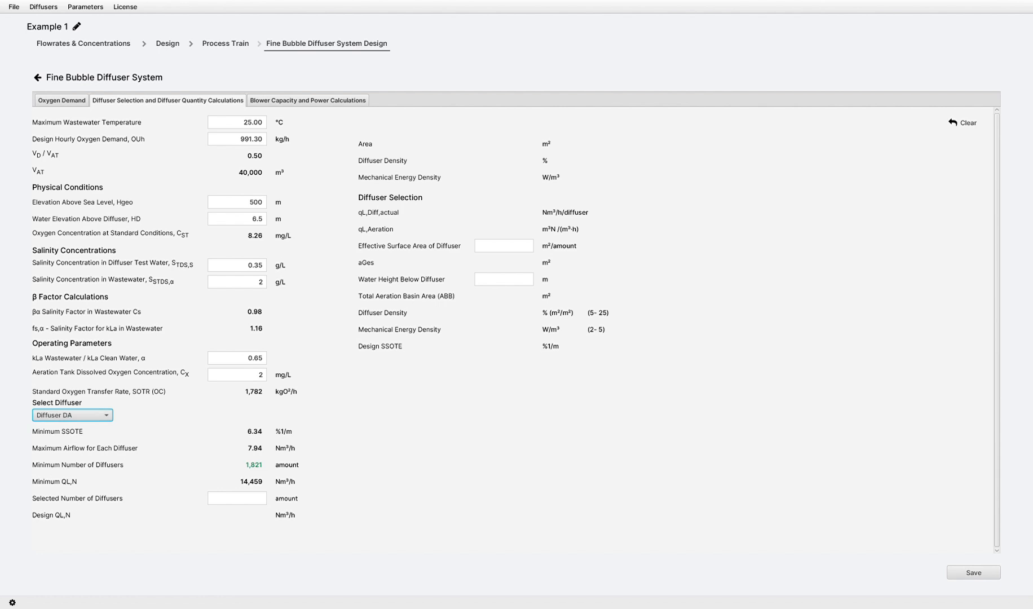
key("Up")
key("Up")
Select 7500 diffusers with an effective surface area of 0.037 m² each and a water height of 0.3 m below the diffuser.
left_click(238, 499)
type("7500")
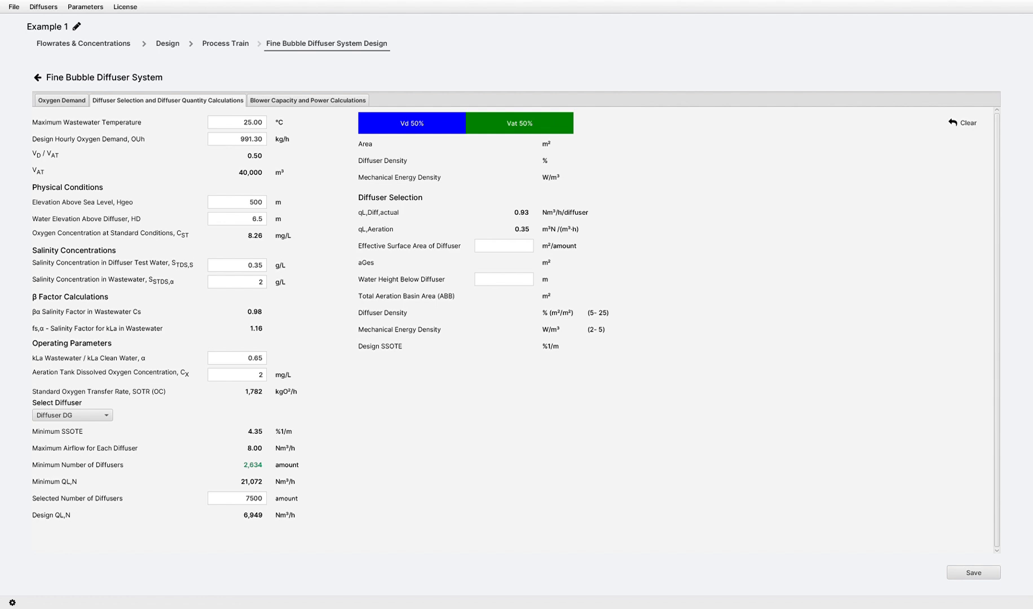
type("0.0")
type("37")
type("0.3")
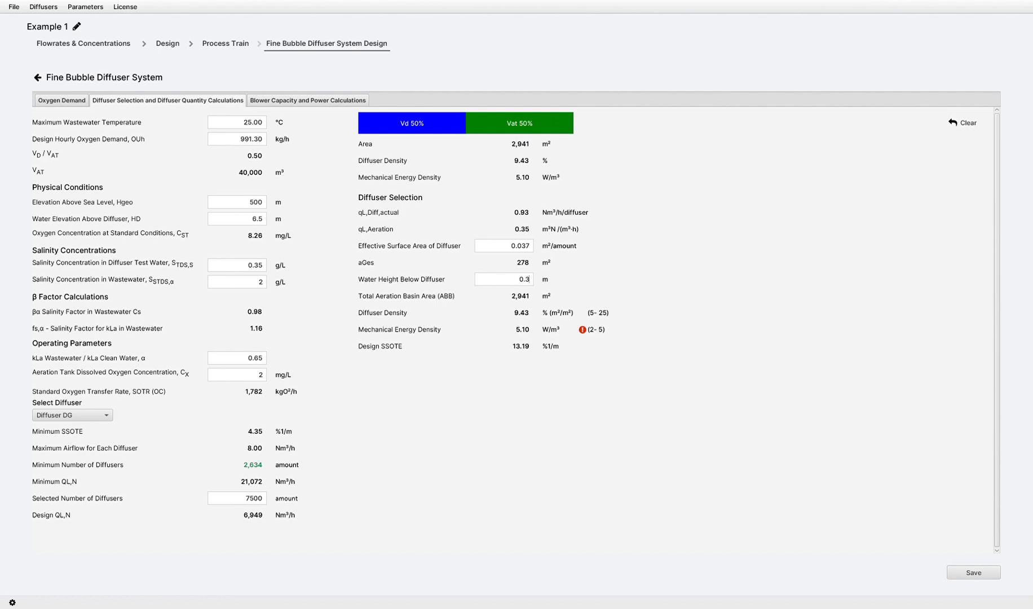
In the blower capacity and power calculations, reset the pressure loss values and set the design blower pressure to 750 hPa.
left_click(308, 101)
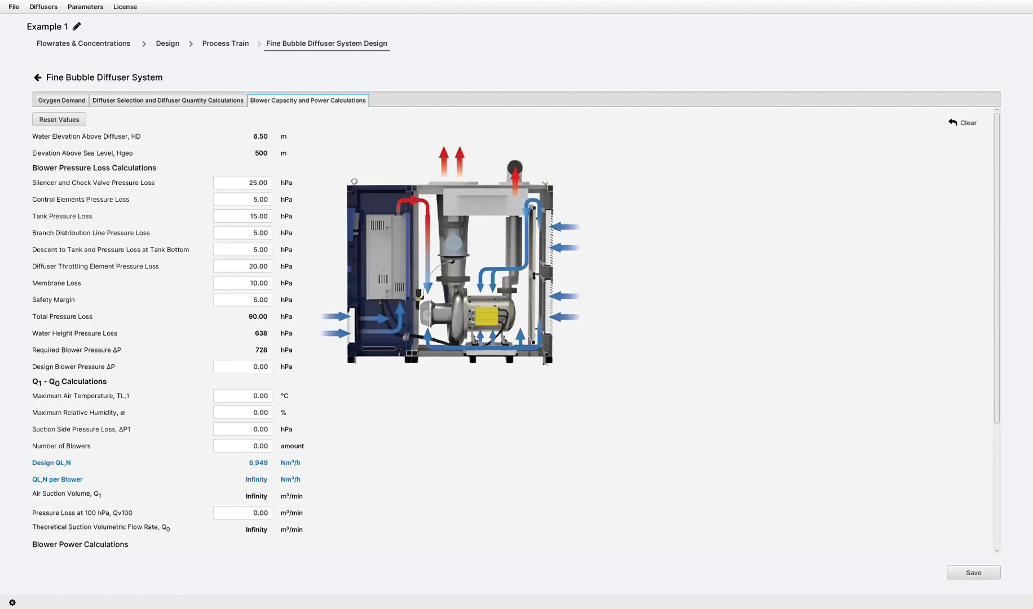
left_click(59, 119)
double_click(257, 367)
type("750")
key("Tab")
Set maximum air temperature to 45 °C, relative humidity to 60%, suction side pressure loss to 40 hPa and blowers to 2, and save.
type("40")
key("Tab")
type("60")
key("Tab")
type("40")
key("Tab")
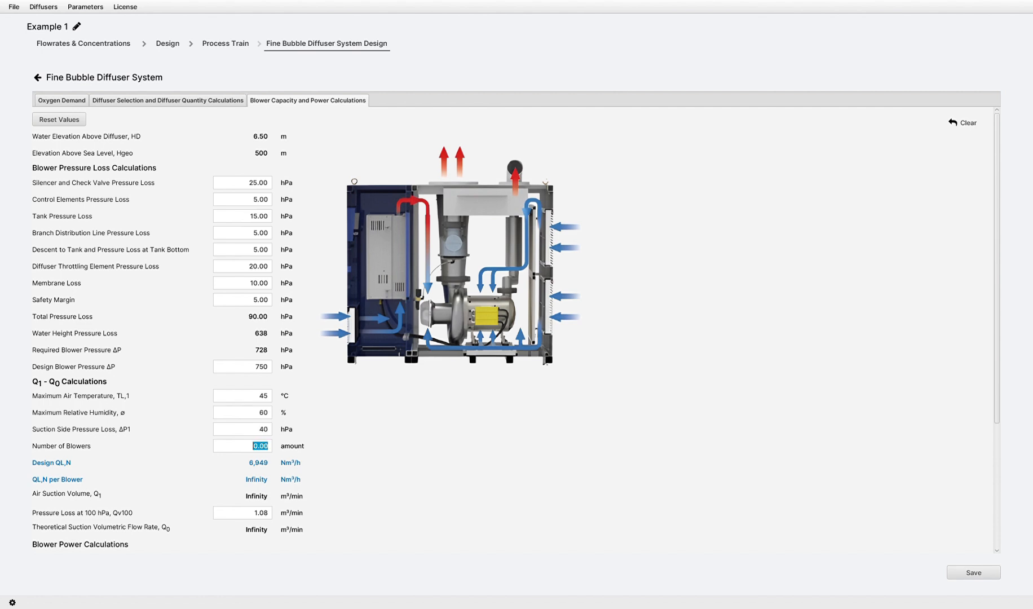
type("2")
scroll(152, 327, "down", 3)
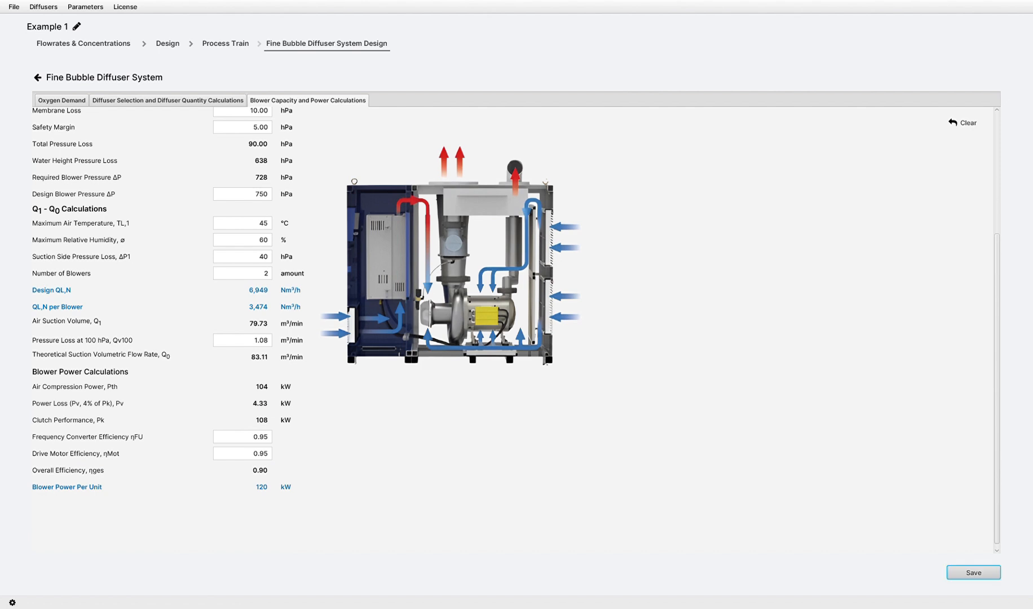
key("Return")
Complete the area requirement inputs with an anaerobic tank depth of 5 m, and save the calculation.
left_click(733, 96)
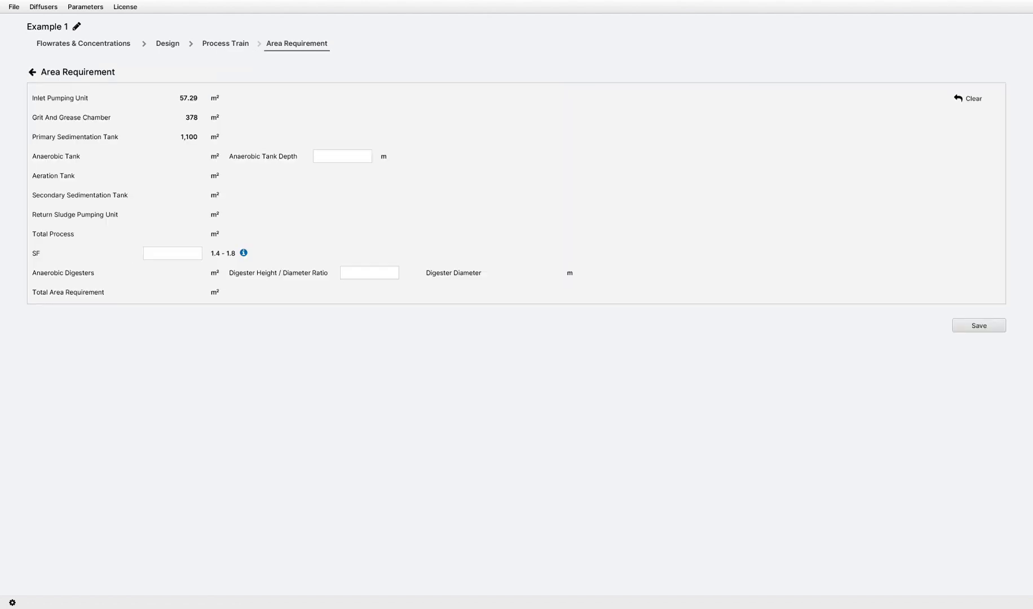
type("5")
type("1")
left_click(979, 325)
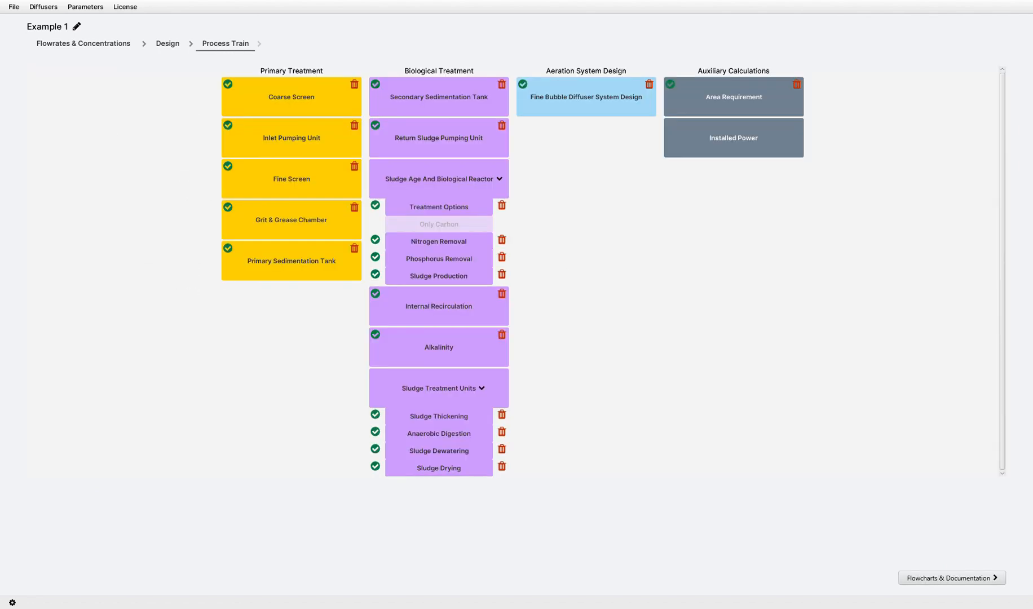
In the installed power calculations, choose 80 kW per inlet pump and 35 kW per return sludge pump.
left_click(733, 136)
double_click(188, 340)
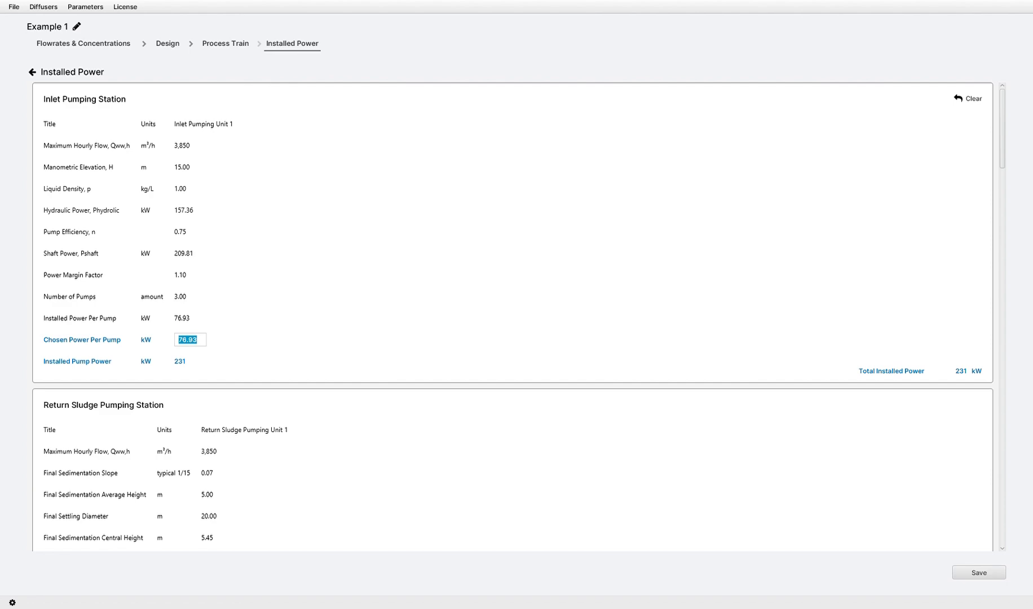
type("80")
scroll(513, 316, "down", 5)
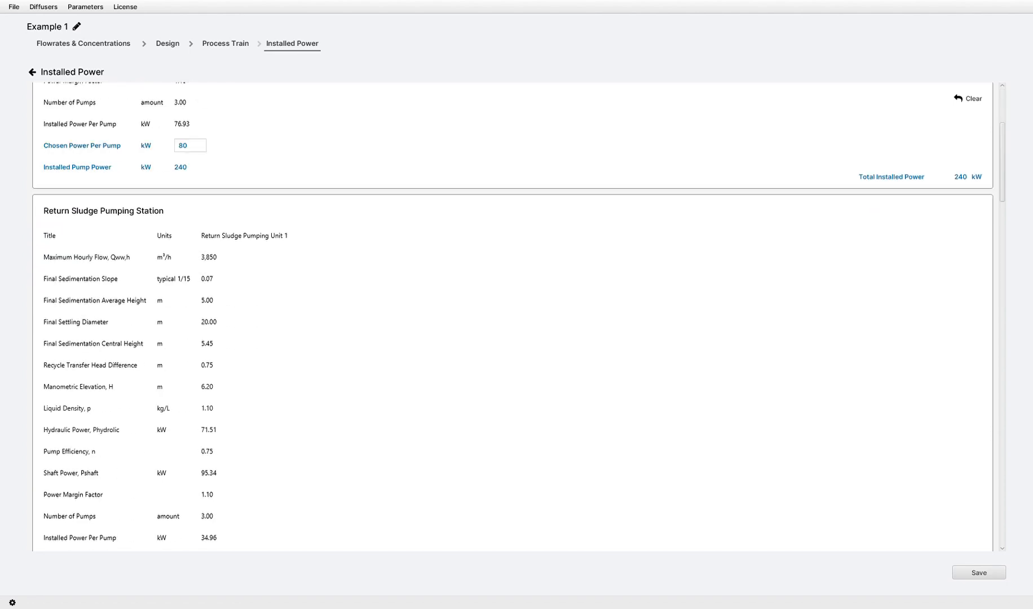
scroll(513, 316, "down", 3)
double_click(222, 451)
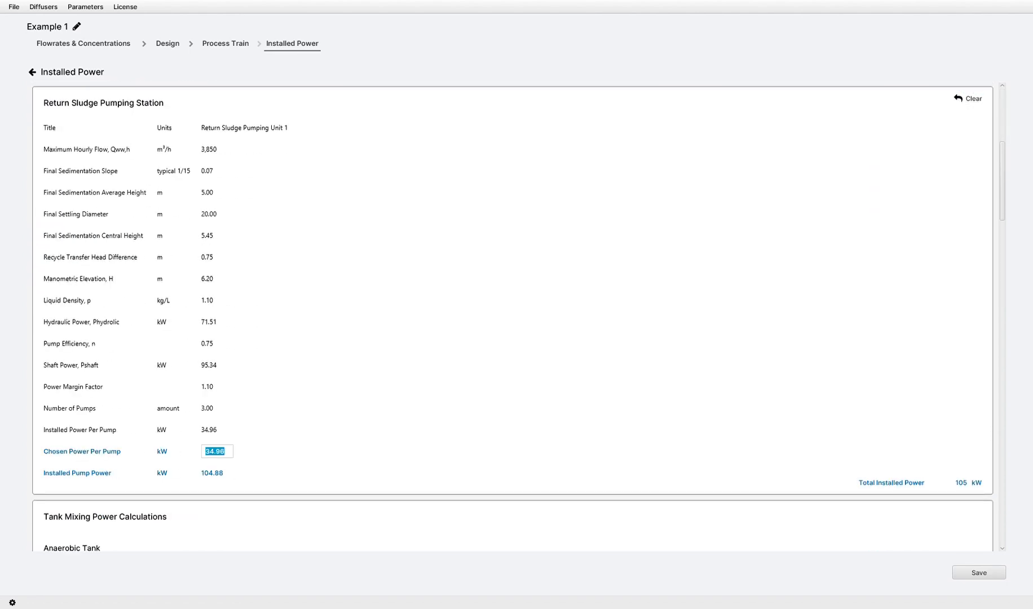
type("35")
Set the anaerobic tank volumetric power density to 1 W/m³ and its chosen mixing power to 5 kW.
scroll(513, 316, "down", 6)
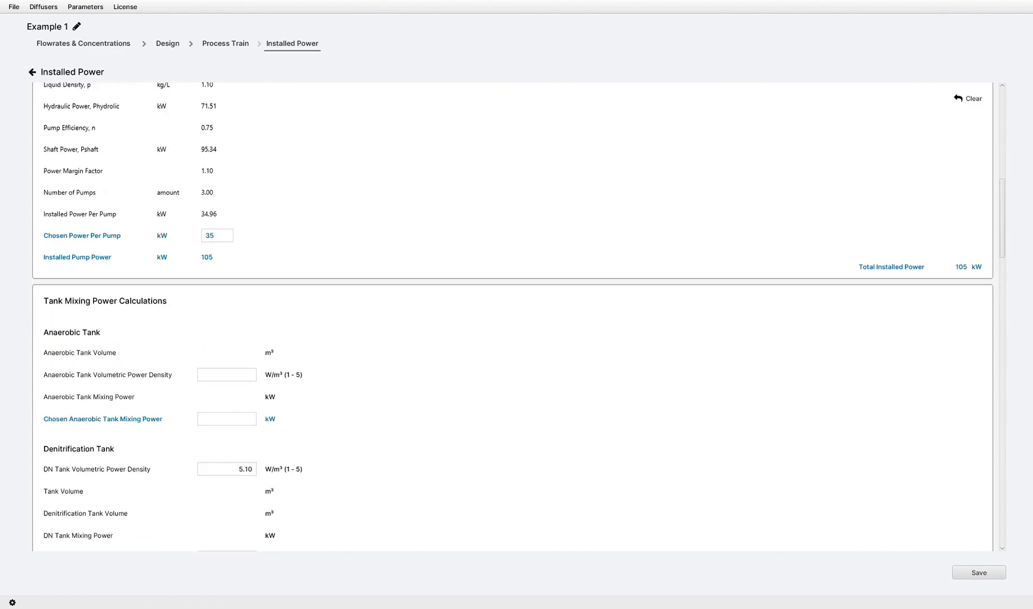
type("1")
key("Tab")
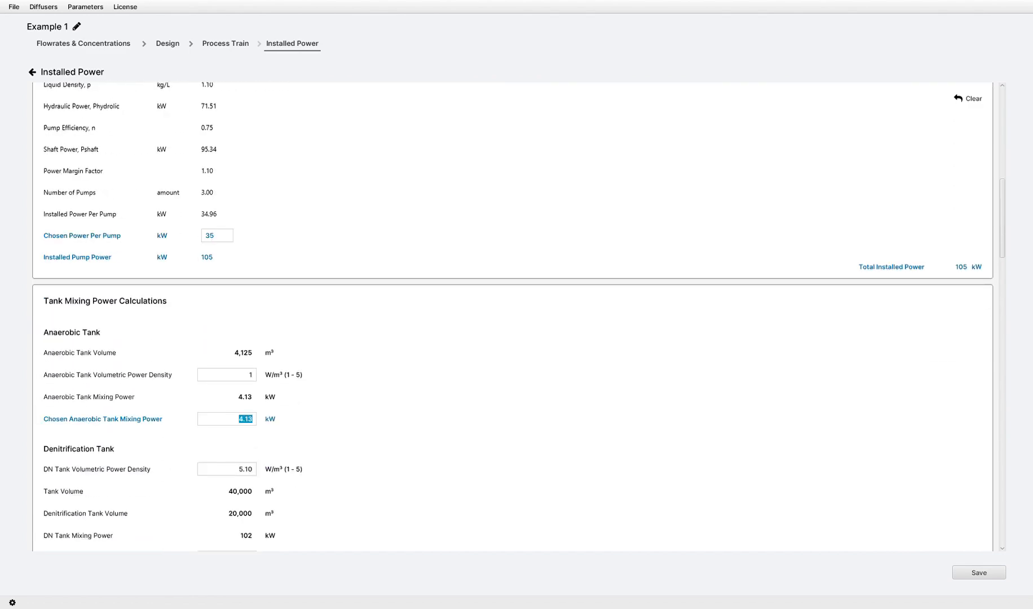
type("5")
scroll(513, 316, "down", 4)
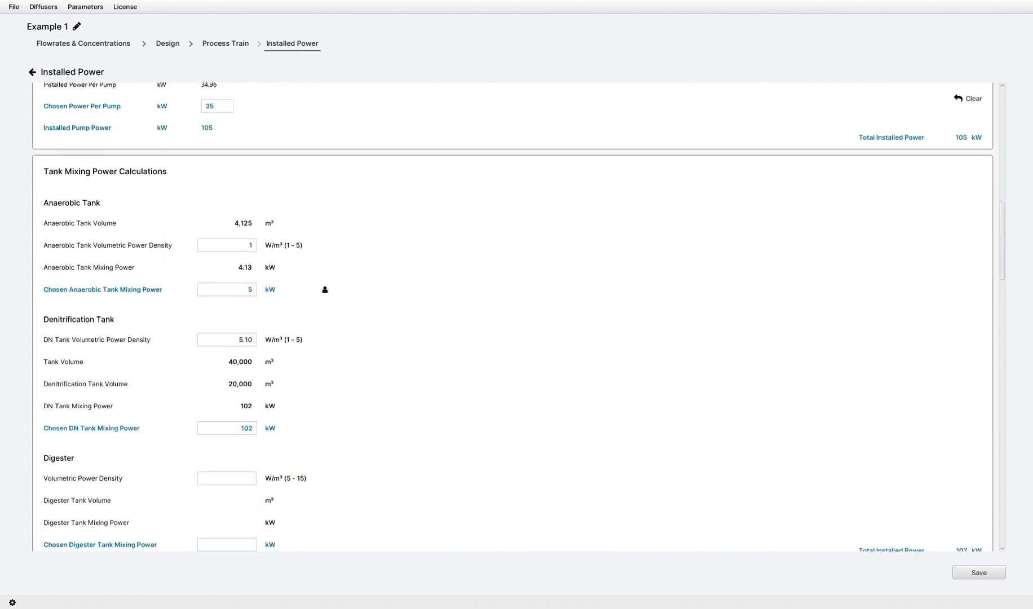
Set the denitrification tank and digester power densities to 5 W/m³ each and the chosen digester mixing power to 35 kW.
key("Tab")
type("55")
scroll(513, 316, "down", 2)
key("Tab")
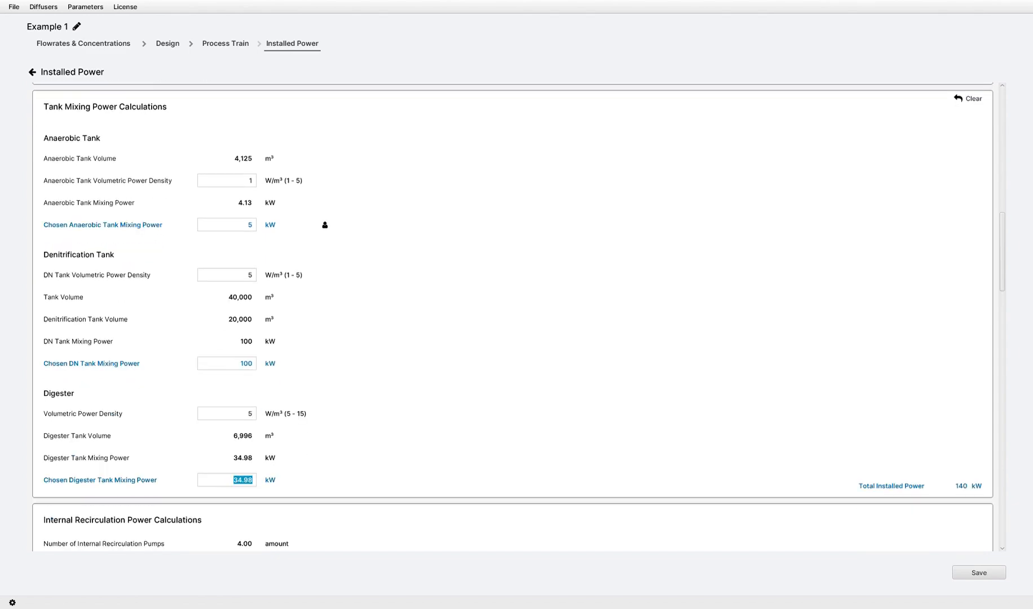
type("35")
scroll(513, 315, "down", 7)
scroll(513, 315, "down", 4)
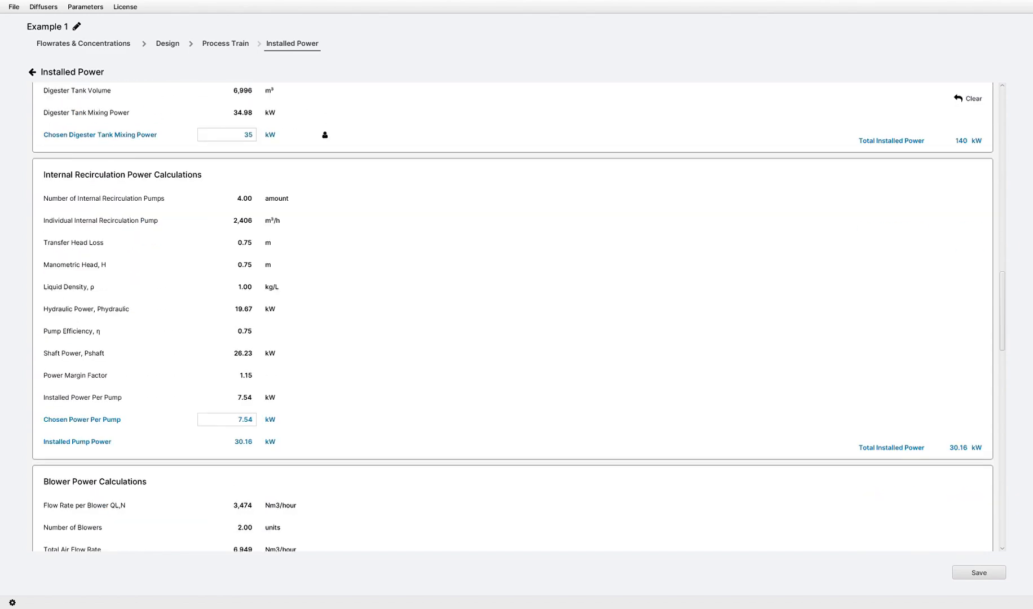
Set the chosen power per internal recirculation pump to 8 kW.
key("Tab")
type("8")
scroll(513, 315, "down", 4)
scroll(513, 316, "down", 4)
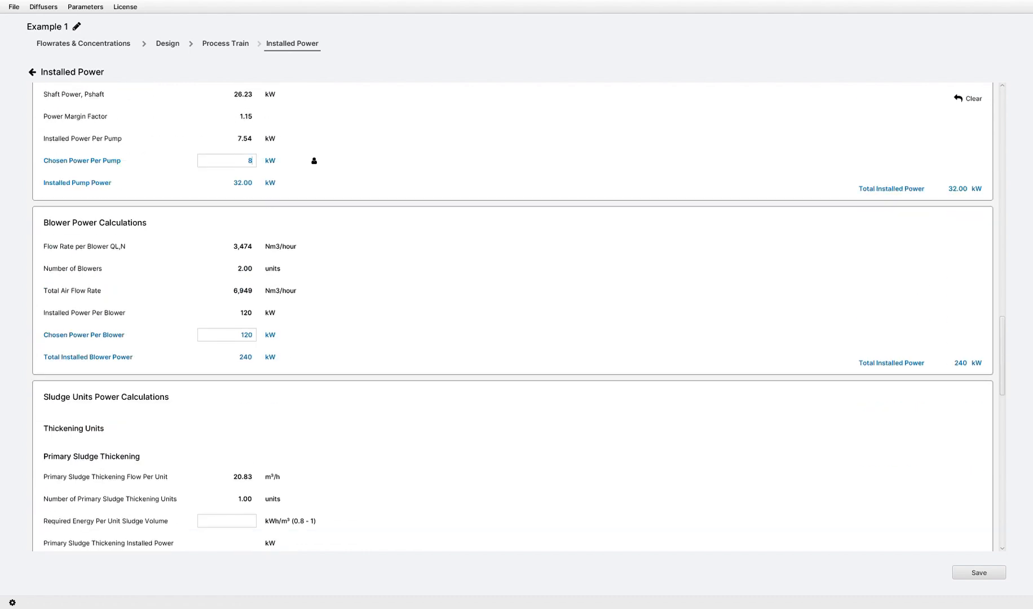
For primary sludge thickening, set the required energy to 0.8 kWh/m³ and the chosen power per unit to 20 kW.
scroll(513, 316, "down", 3)
left_click(227, 391)
type("0")
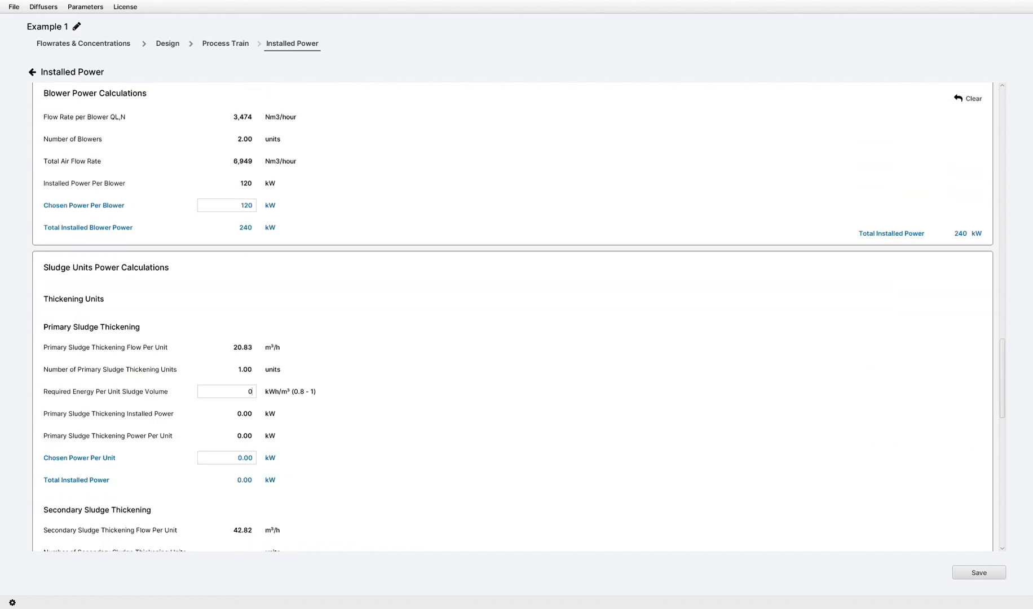
type(".8")
key("Tab")
type("20")
scroll(512, 316, "down", 3)
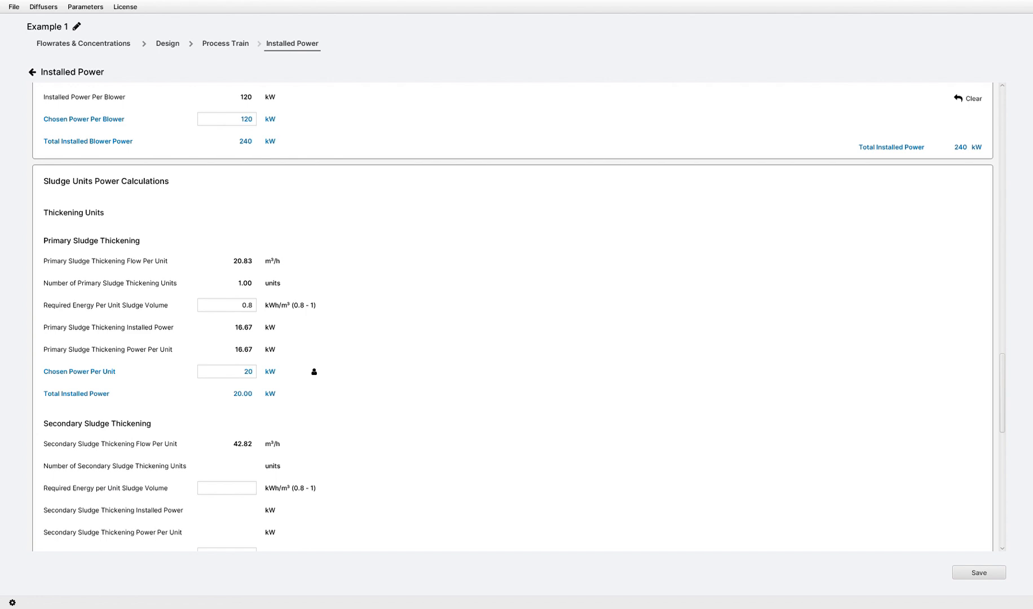
For secondary sludge thickening, set the required energy to 1 kWh/m³ and the chosen power per unit to 45 kW.
scroll(518, 322, "down", 2)
type("1")
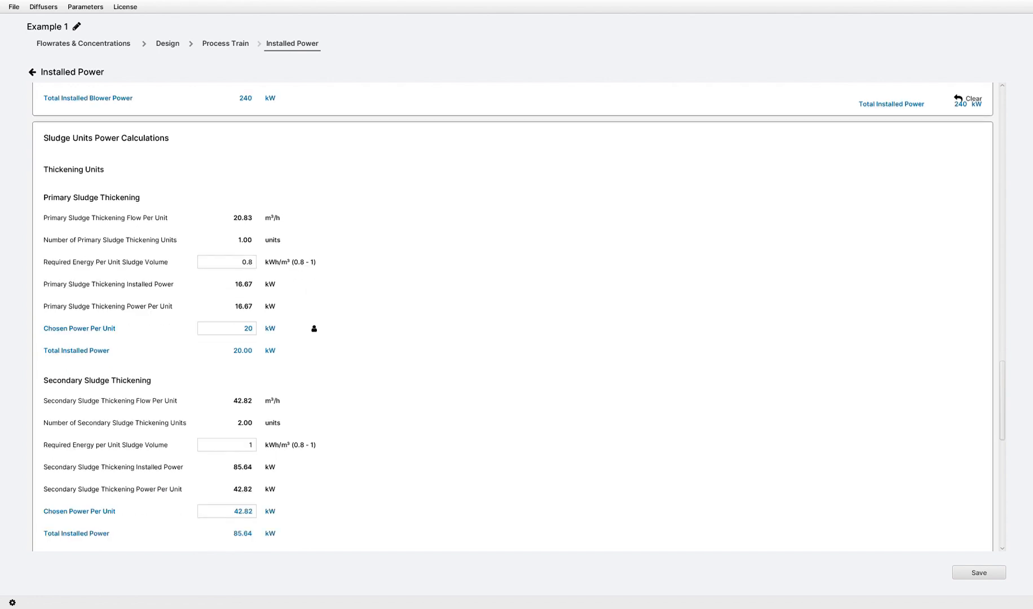
key("Tab")
type("45")
scroll(512, 316, "down", 3)
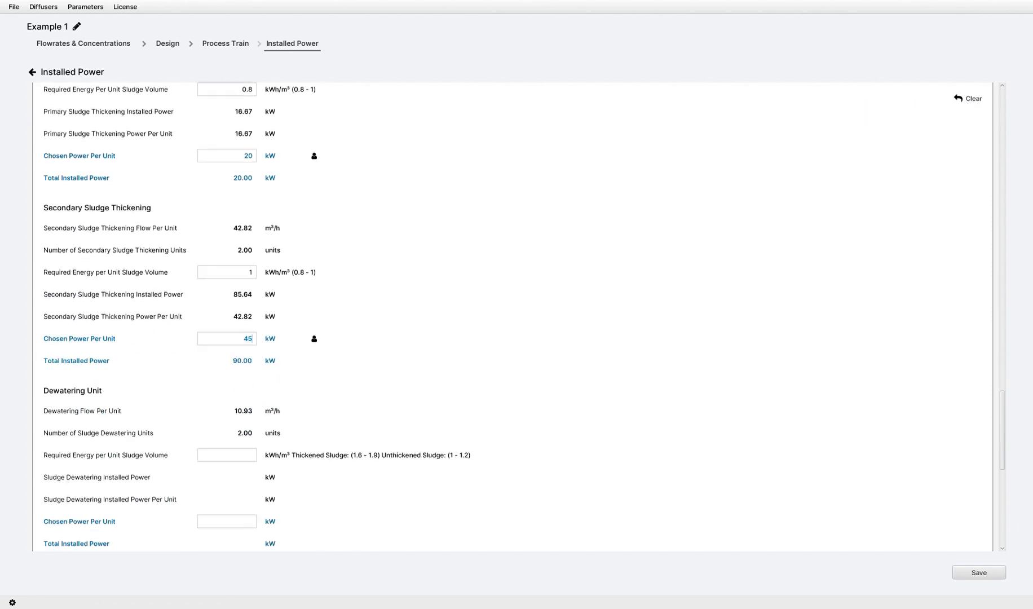
For the dewatering unit, set the required energy to 1.6 kWh/m³ and the chosen power per unit to 20 kW.
scroll(512, 316, "down", 1)
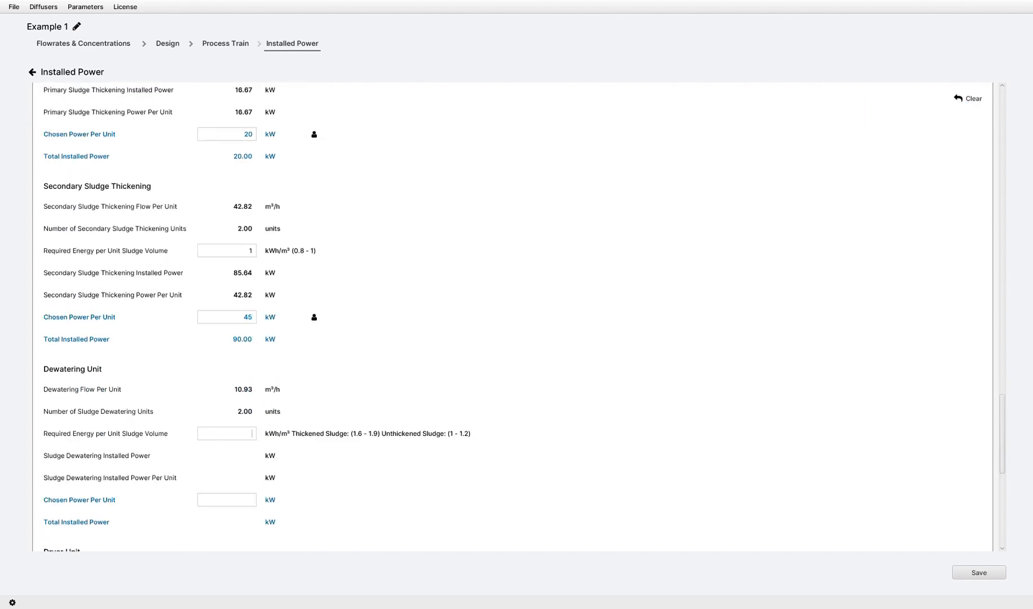
type("1.6")
scroll(512, 315, "down", 3)
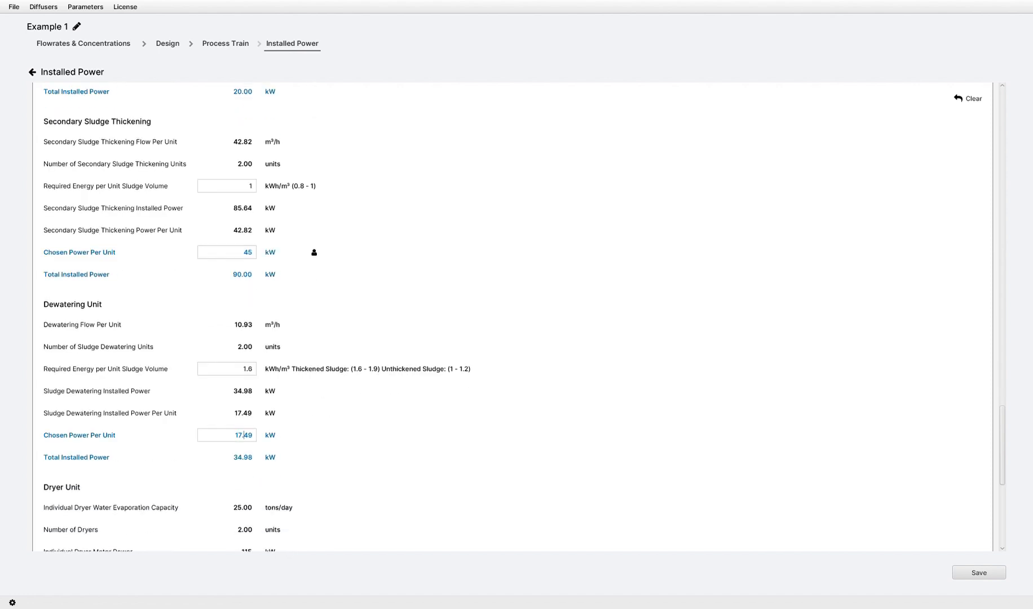
double_click(237, 434)
type("20")
scroll(511, 316, "down", 2)
scroll(249, 220, "down", 5)
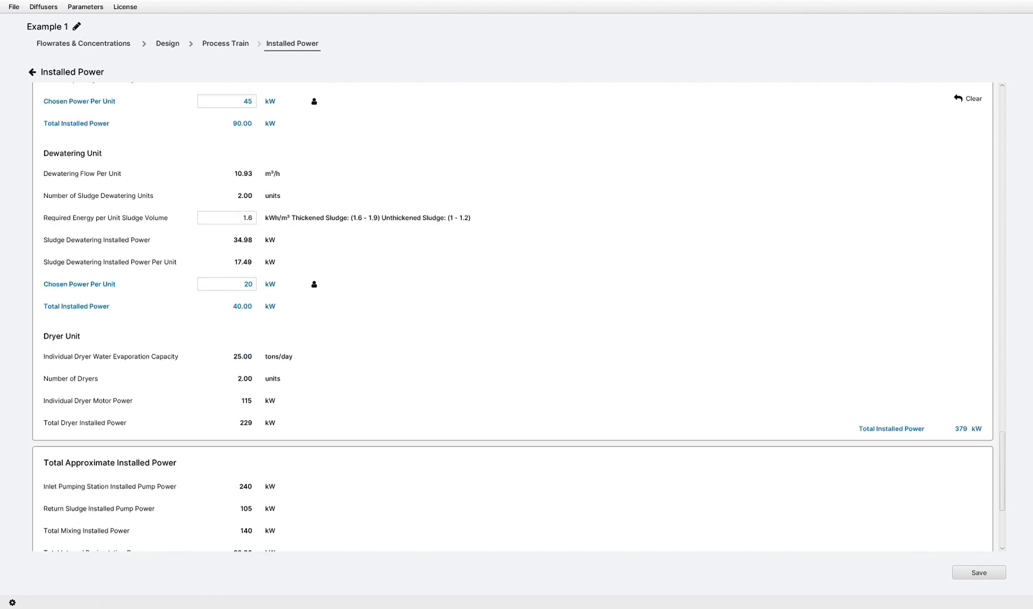
Set the safety factor for the total approximate installed power to 1.15 and save the installed power calculations.
scroll(249, 219, "down", 2)
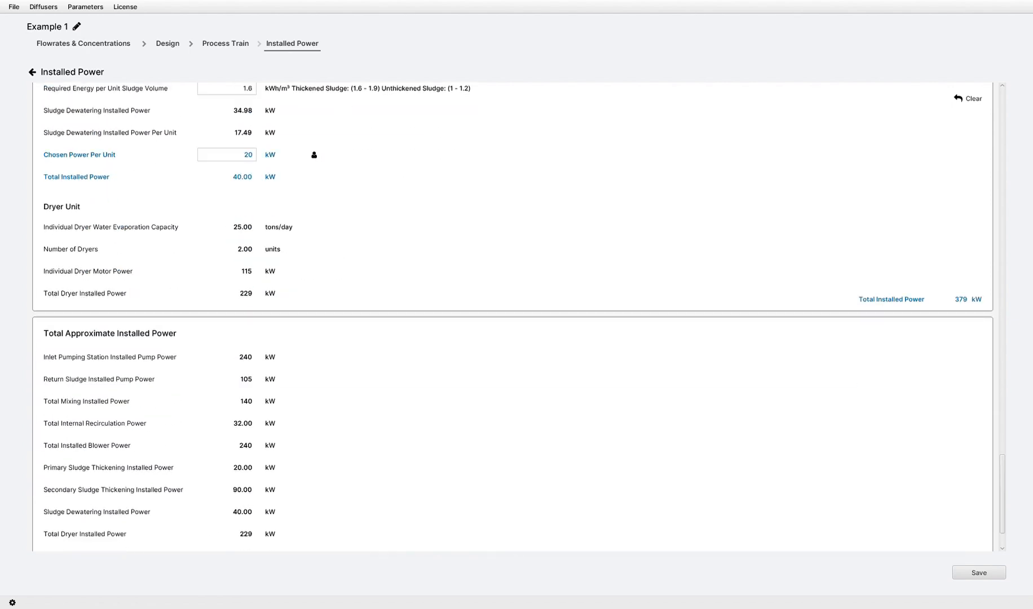
scroll(512, 316, "down", 2)
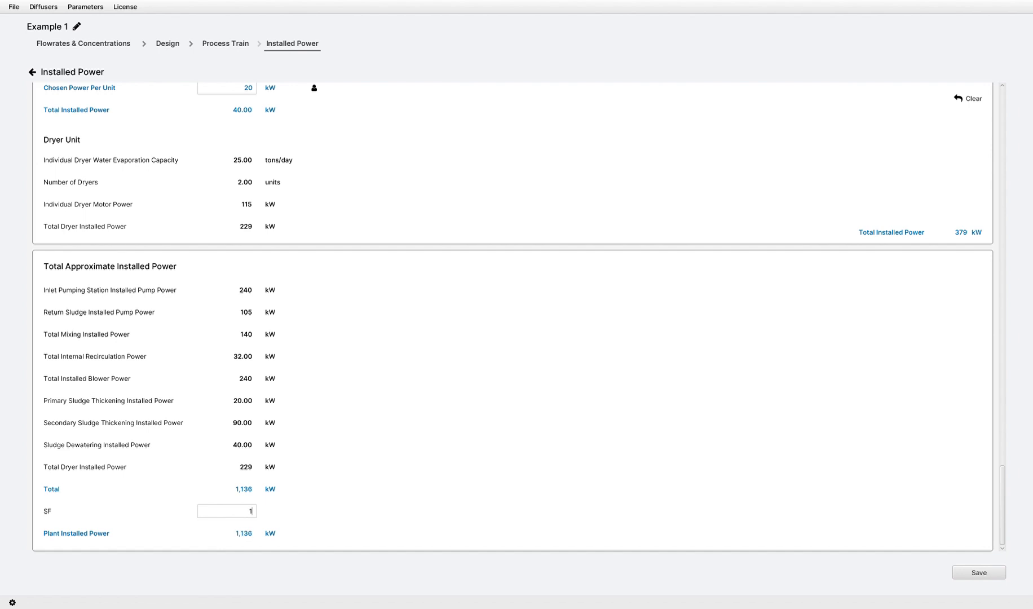
type(".15")
left_click(978, 573)
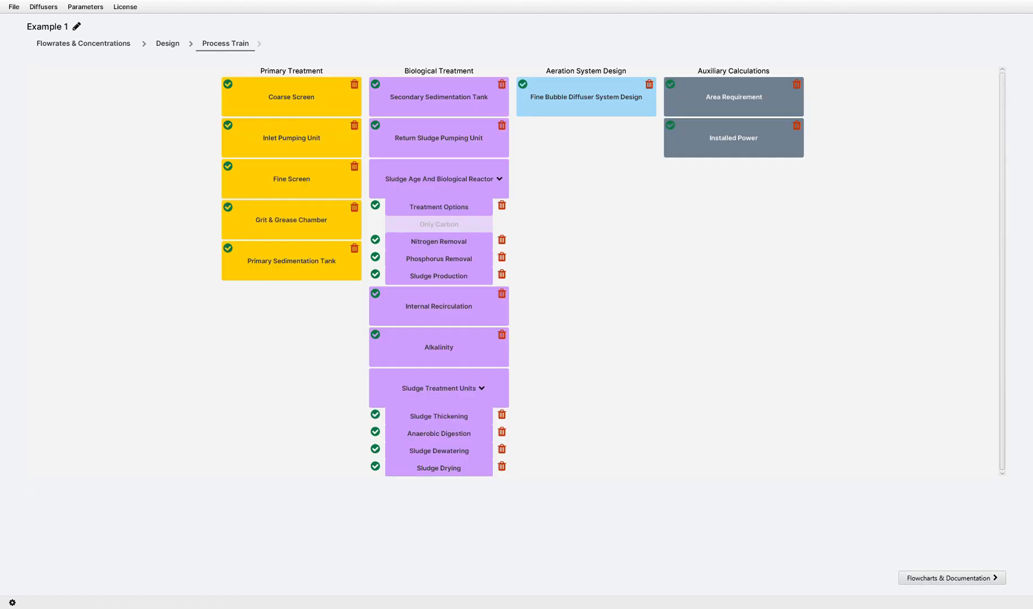
Display the plant's process flowchart and bring up the selection of units for the report.
left_click(952, 578)
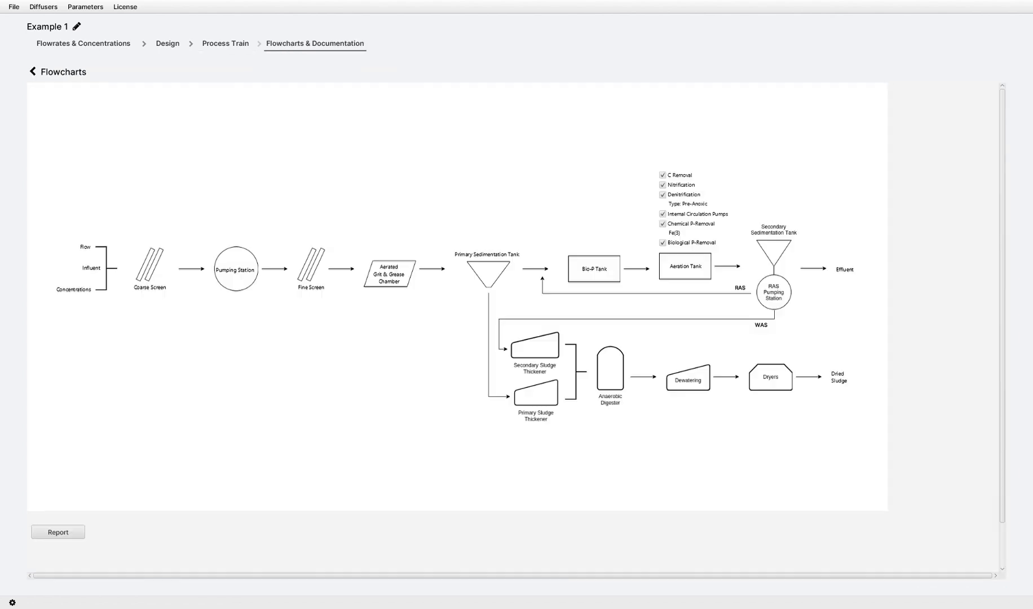
left_click(79, 533)
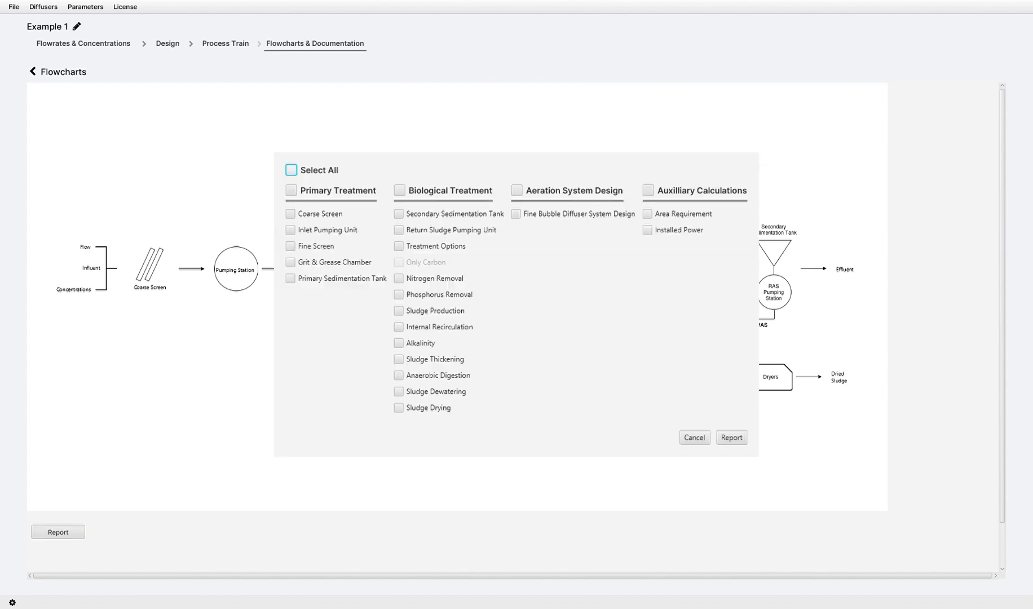
Try out the select-all, treatment category and individual unit choices for the report.
left_click(291, 171)
left_click(291, 190)
key("Tab")
key("Tab")
key("space")
key("Tab")
key("space")
left_click(291, 170)
left_click(399, 214)
left_click(399, 230)
Select all units and generate the design report.
left_click(291, 170)
left_click(731, 437)
Review the report's cover page, influent data and primary treatment pages, from the coarse screen to the primary sedimentation tank.
scroll(513, 327, "down", 3)
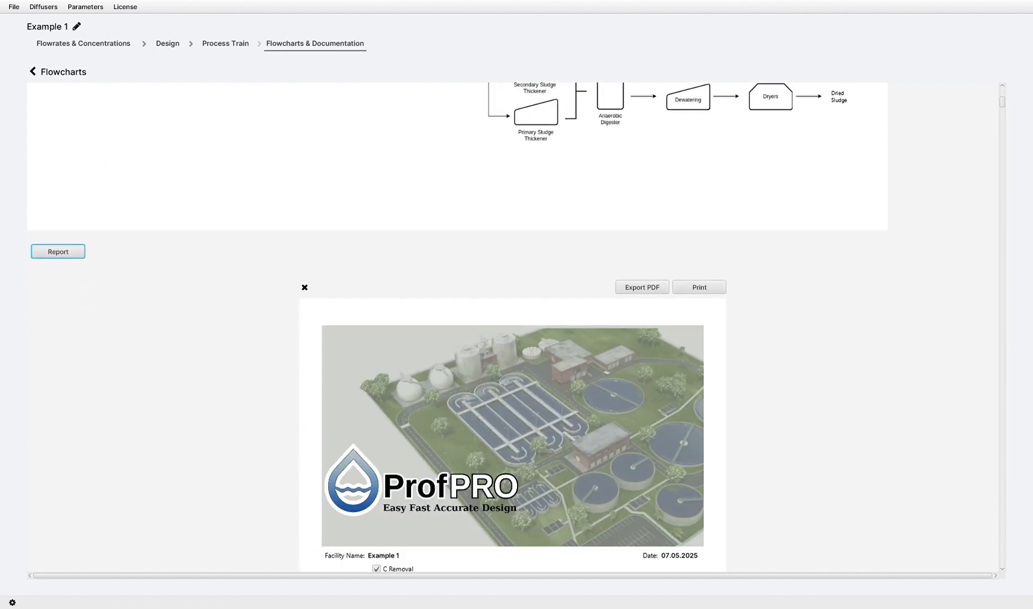
scroll(513, 327, "down", 15)
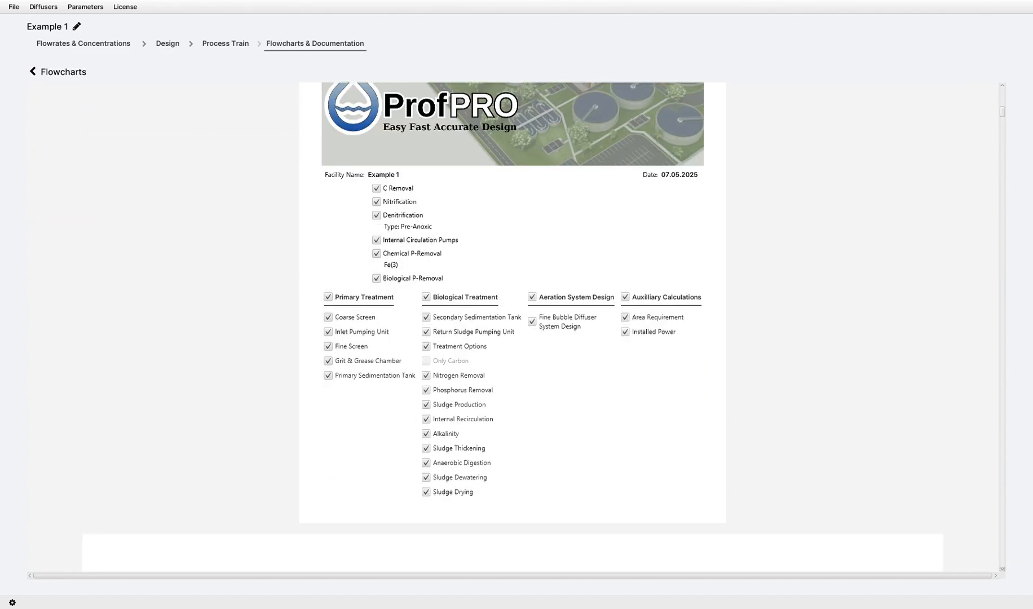
scroll(513, 327, "down", 20)
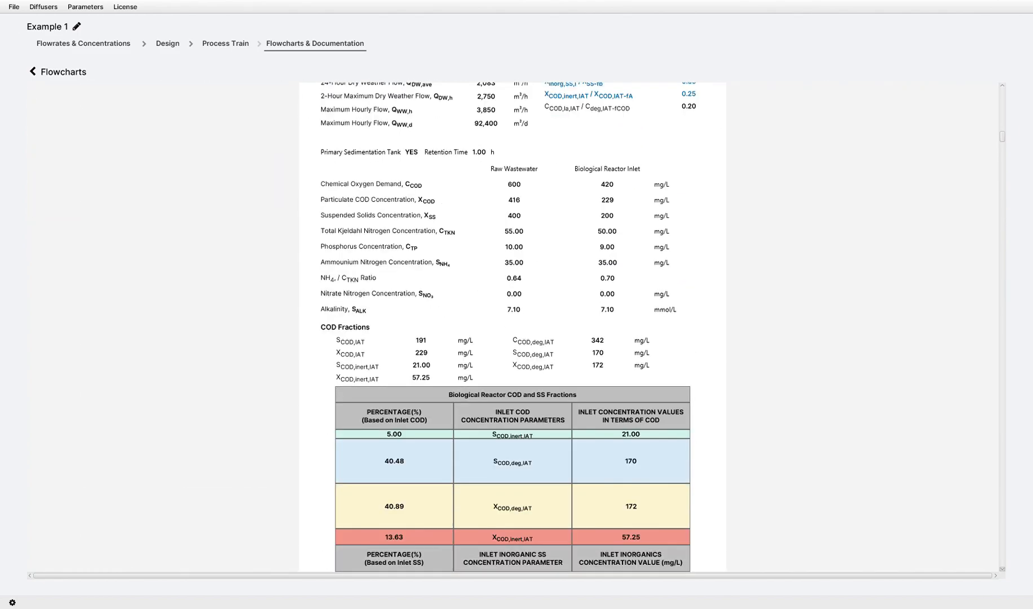
scroll(513, 327, "down", 20)
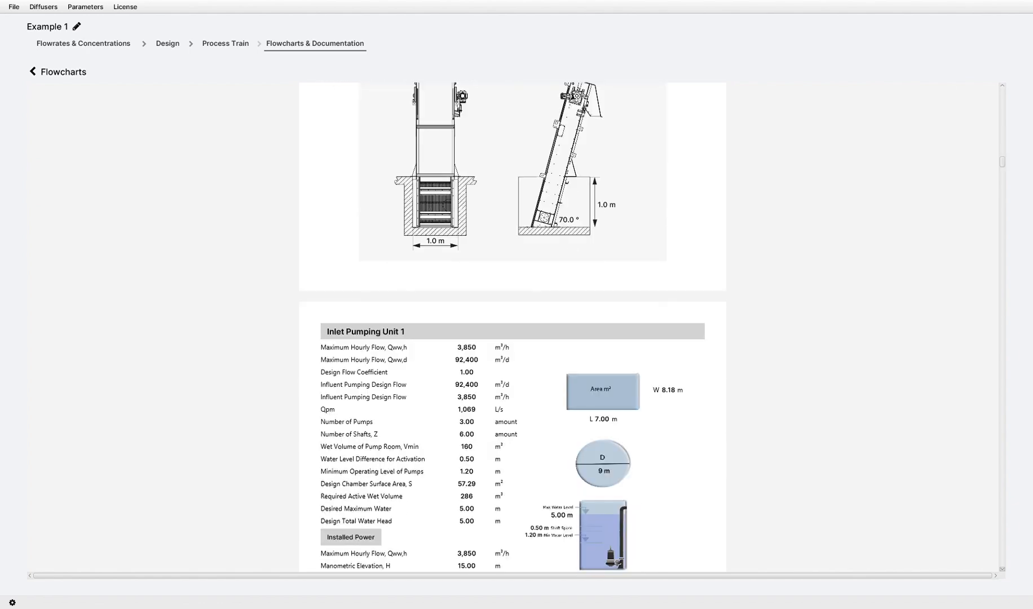
scroll(513, 327, "down", 20)
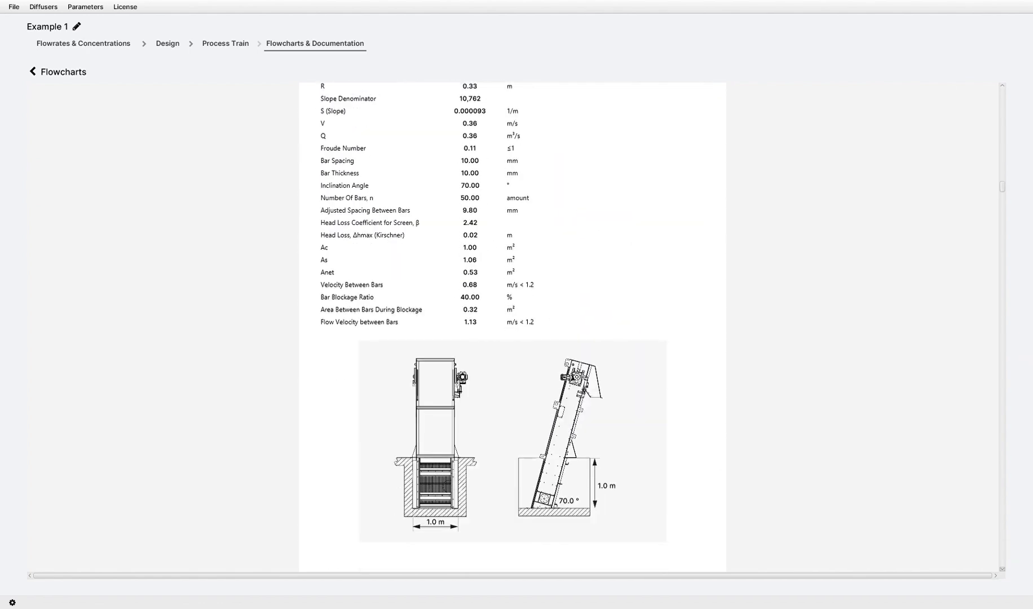
scroll(513, 327, "down", 20)
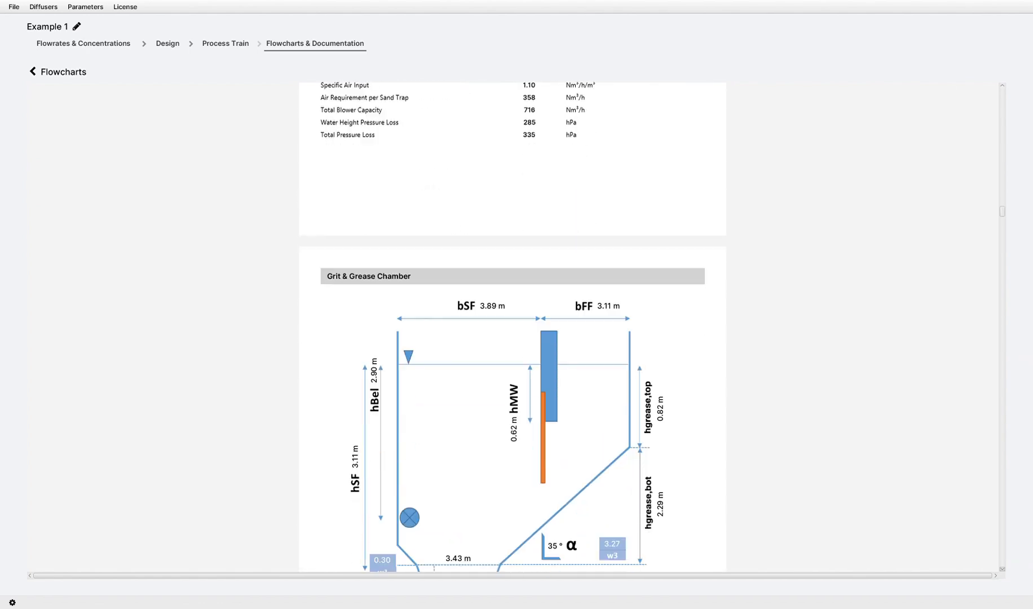
scroll(513, 327, "down", 20)
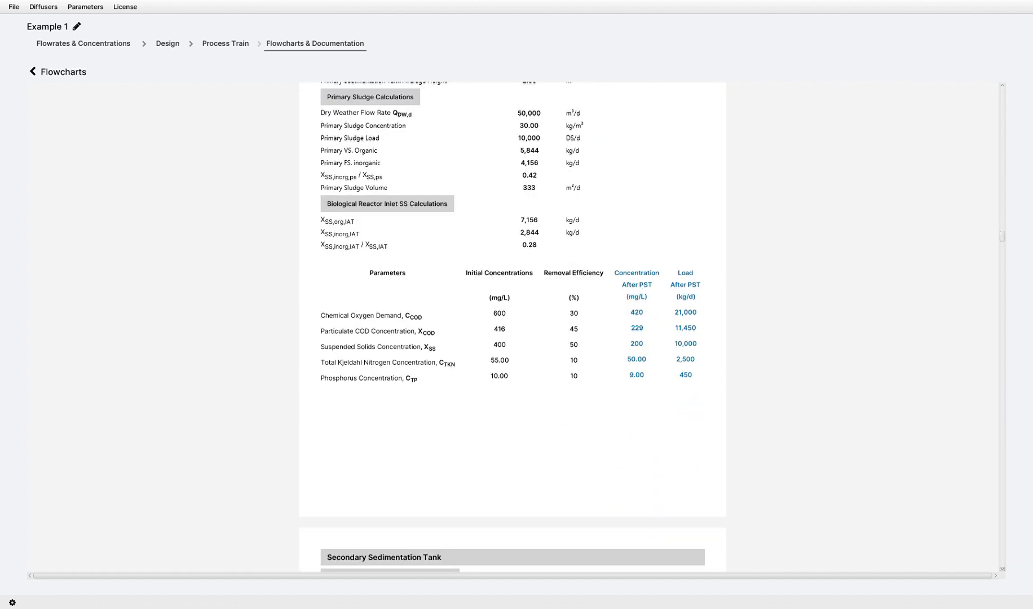
Review the report's biological treatment and sludge pages, from the secondary sedimentation tank through nutrient removal to sludge dewatering.
scroll(513, 327, "down", 20)
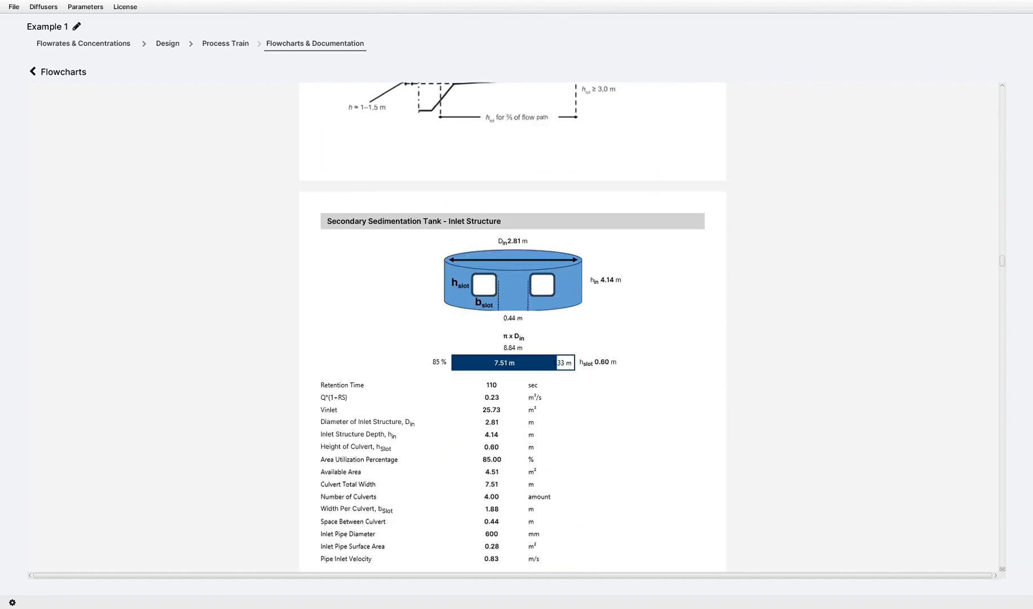
scroll(513, 327, "down", 20)
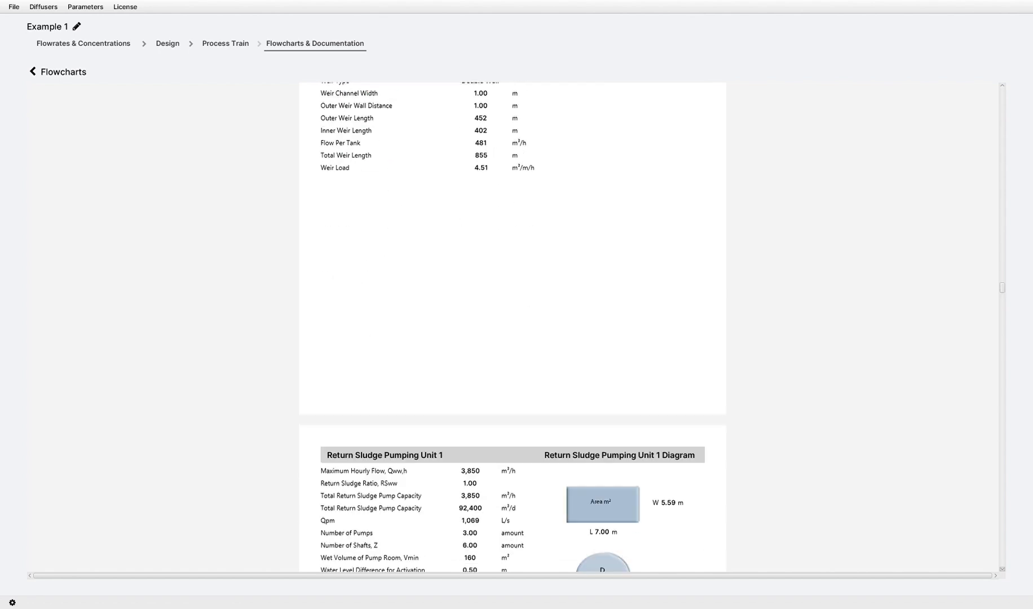
scroll(513, 327, "down", 20)
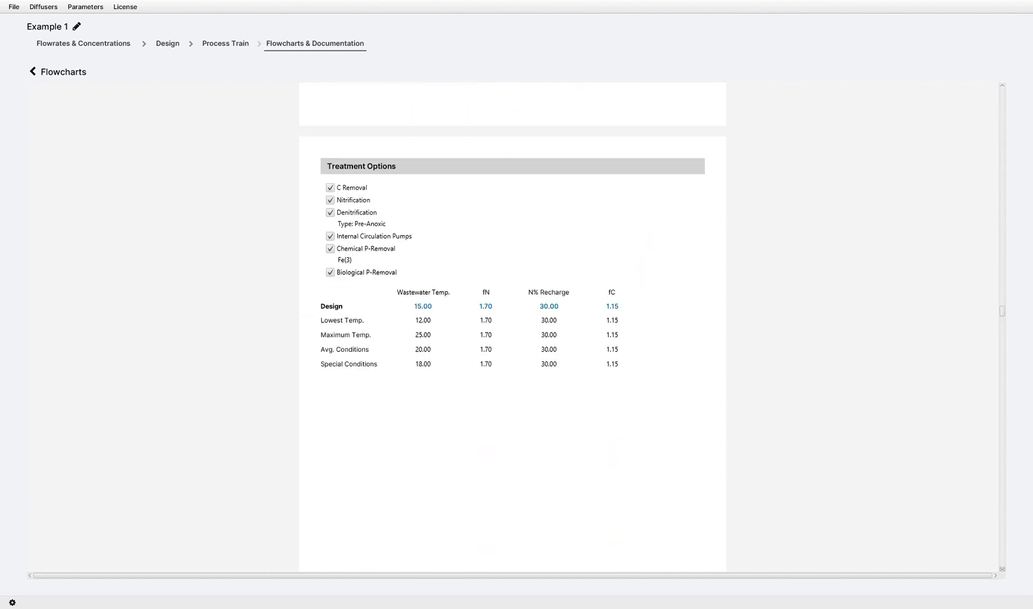
scroll(513, 326, "down", 20)
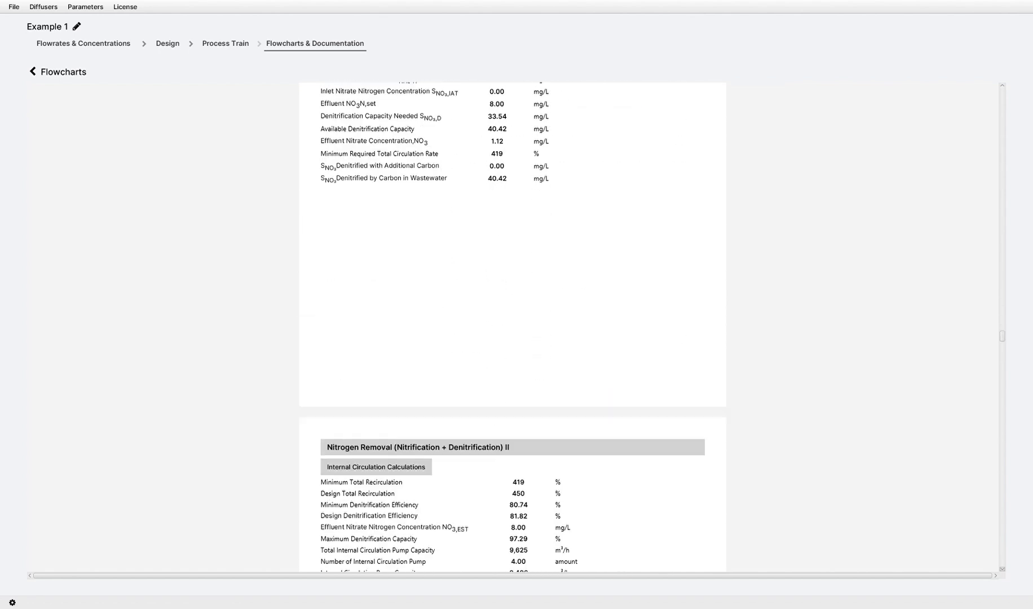
scroll(513, 327, "down", 20)
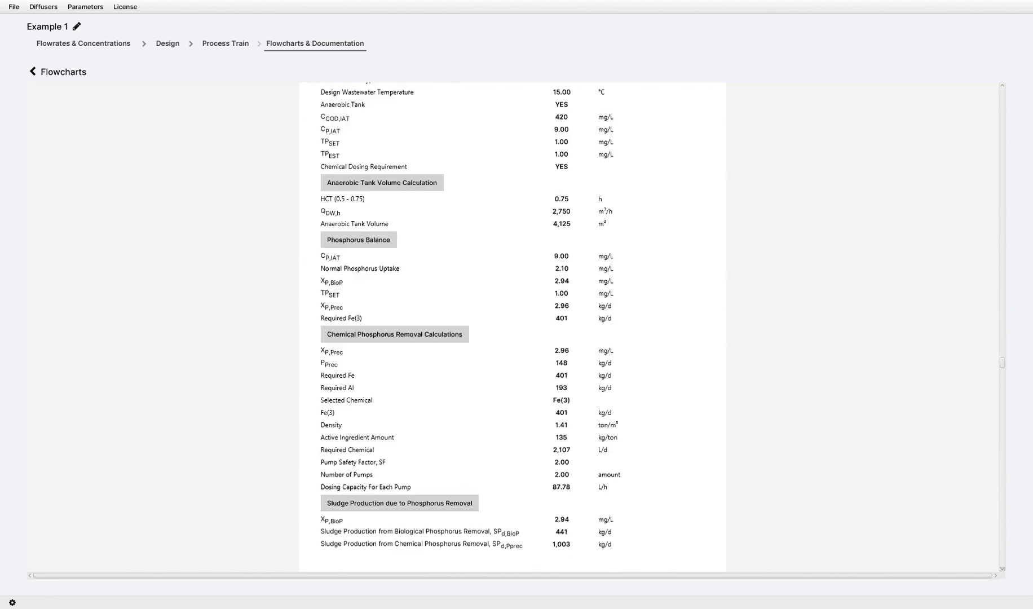
scroll(513, 327, "down", 20)
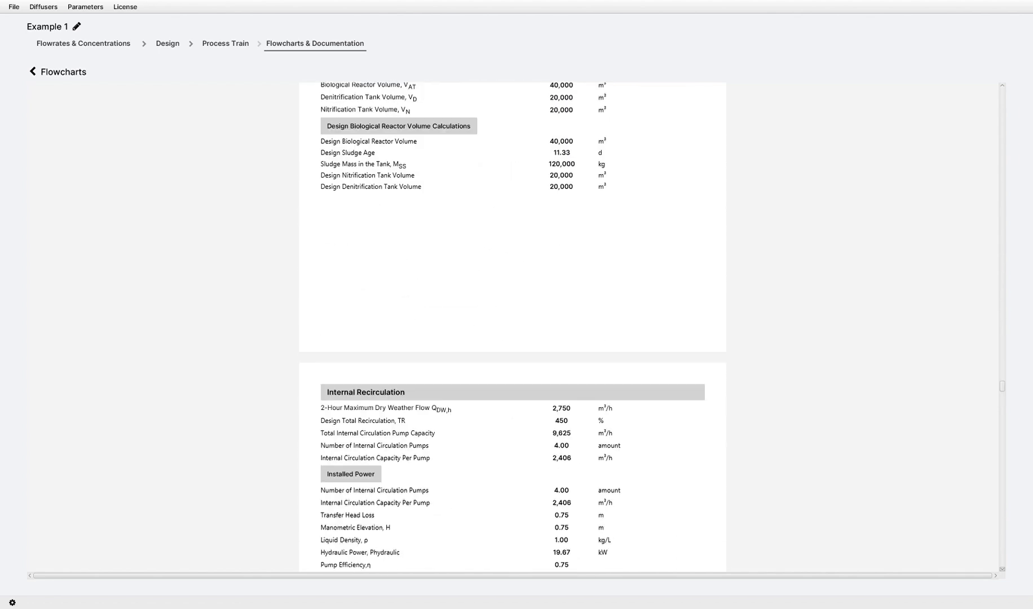
scroll(513, 327, "down", 20)
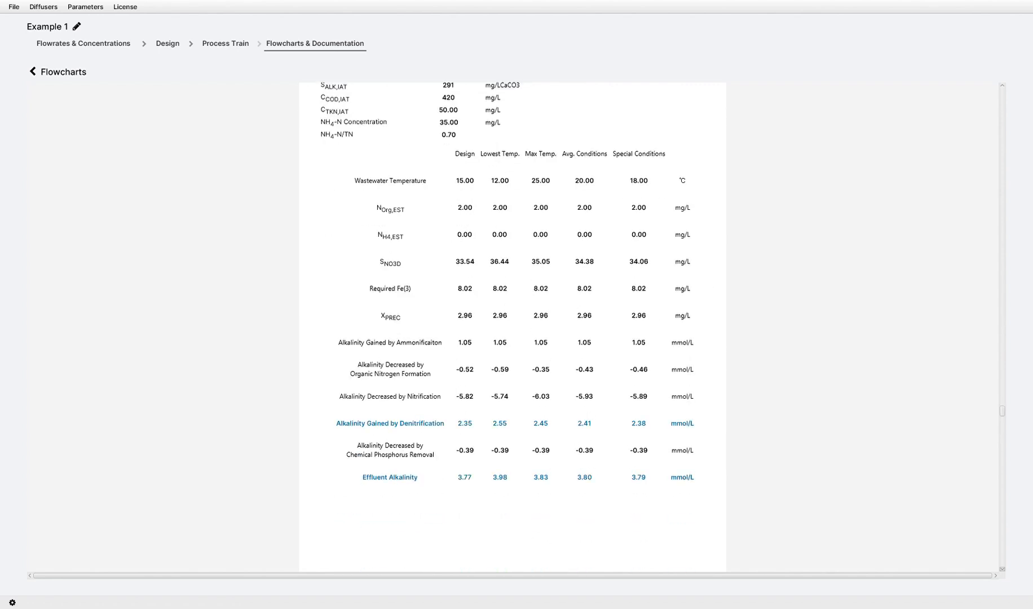
scroll(513, 327, "down", 20)
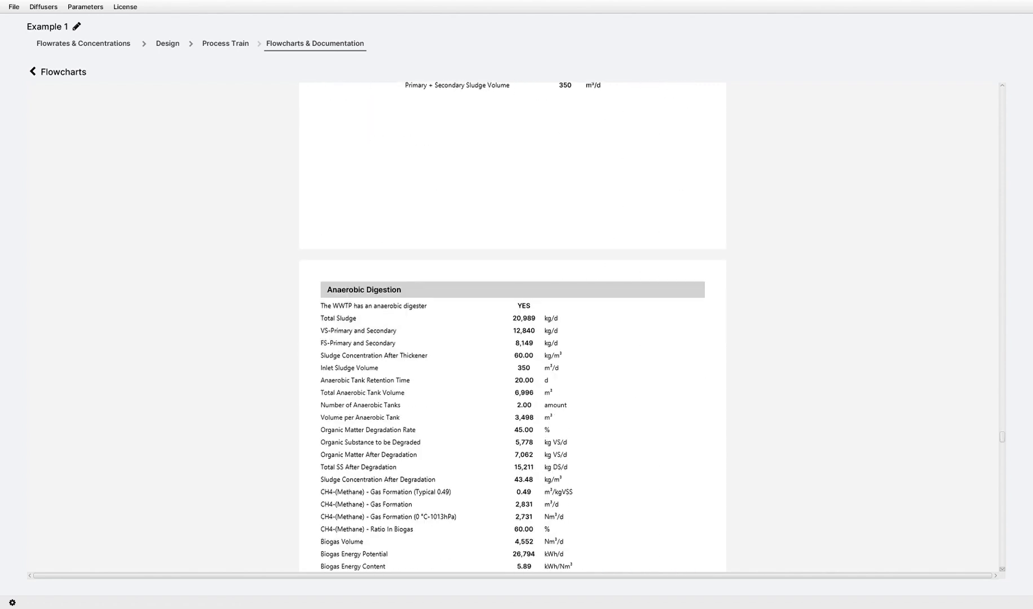
scroll(513, 327, "down", 20)
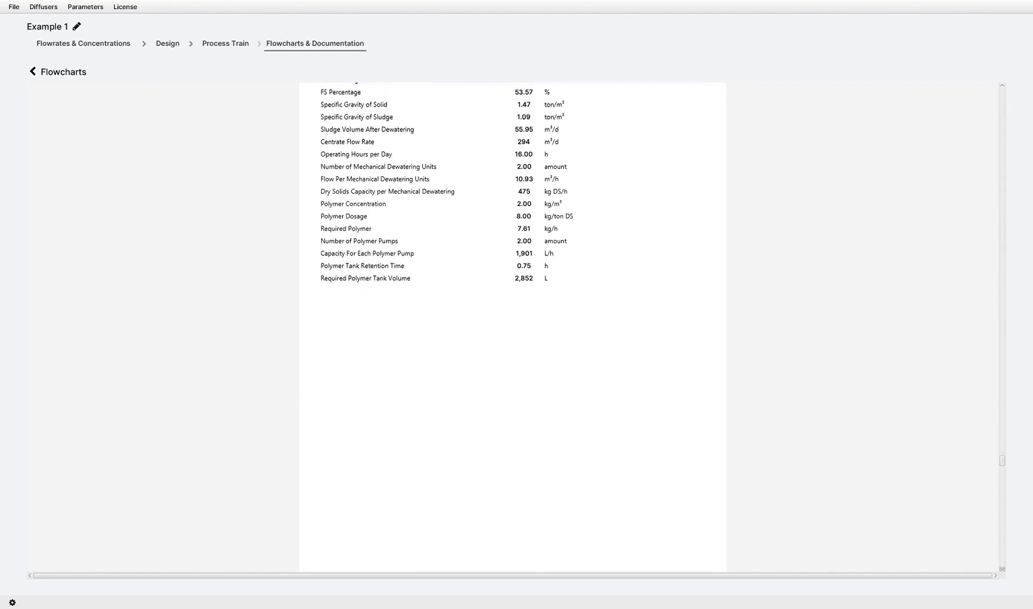
Review the report's fine bubble diffuser, area requirement and installed power pages, and return to the primary sedimentation tank page.
scroll(513, 327, "down", 20)
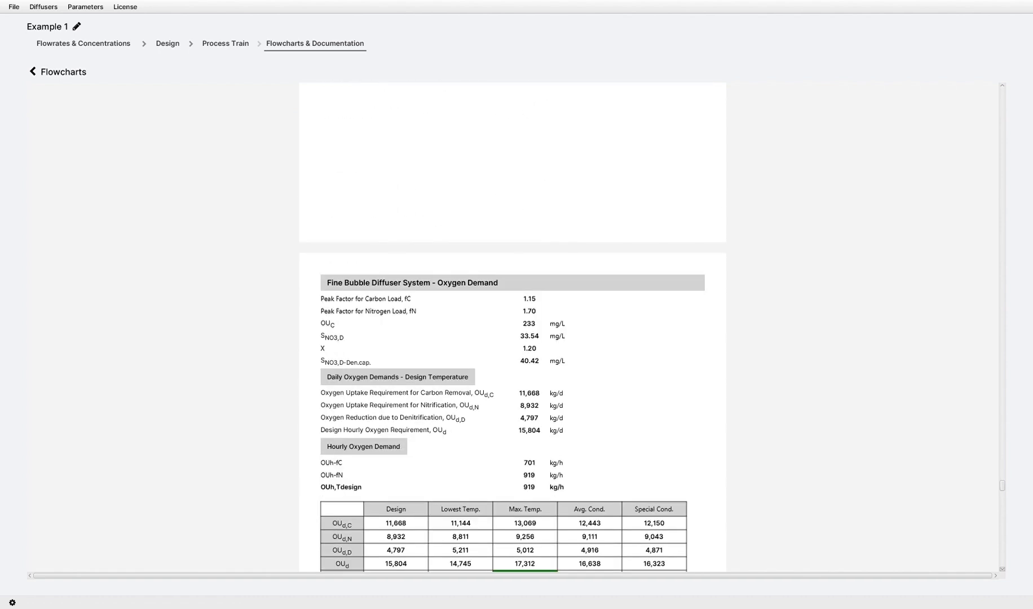
scroll(513, 327, "down", 20)
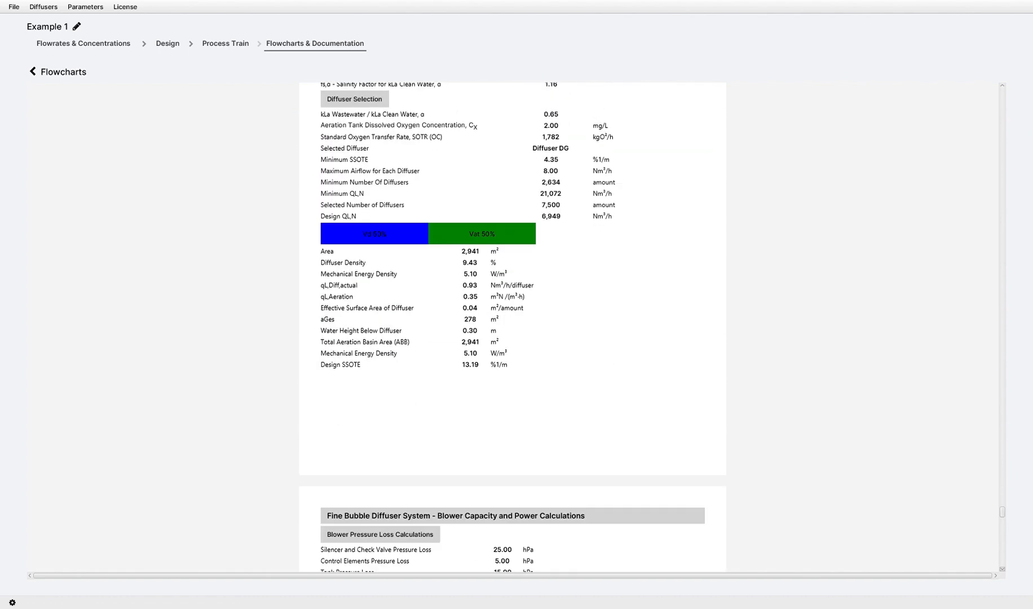
scroll(513, 327, "down", 20)
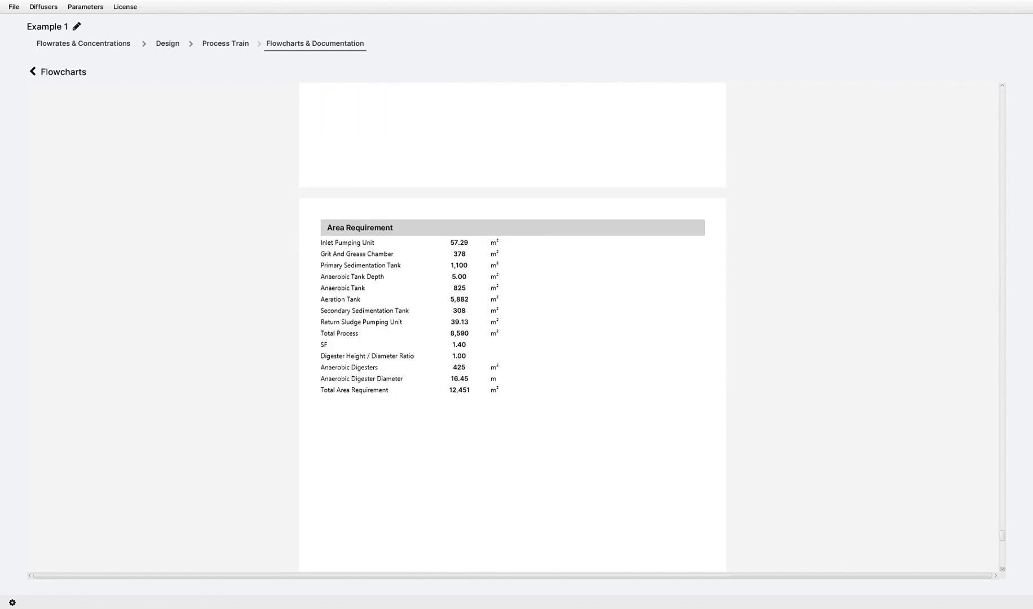
scroll(513, 327, "down", 5)
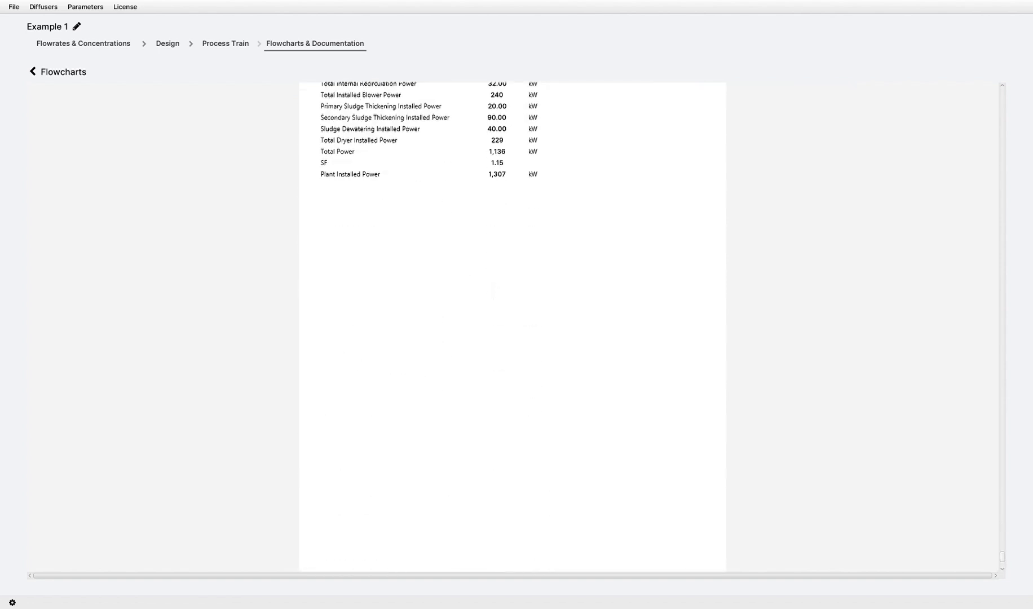
scroll(513, 327, "up", 20)
scroll(513, 327, "up", 20)
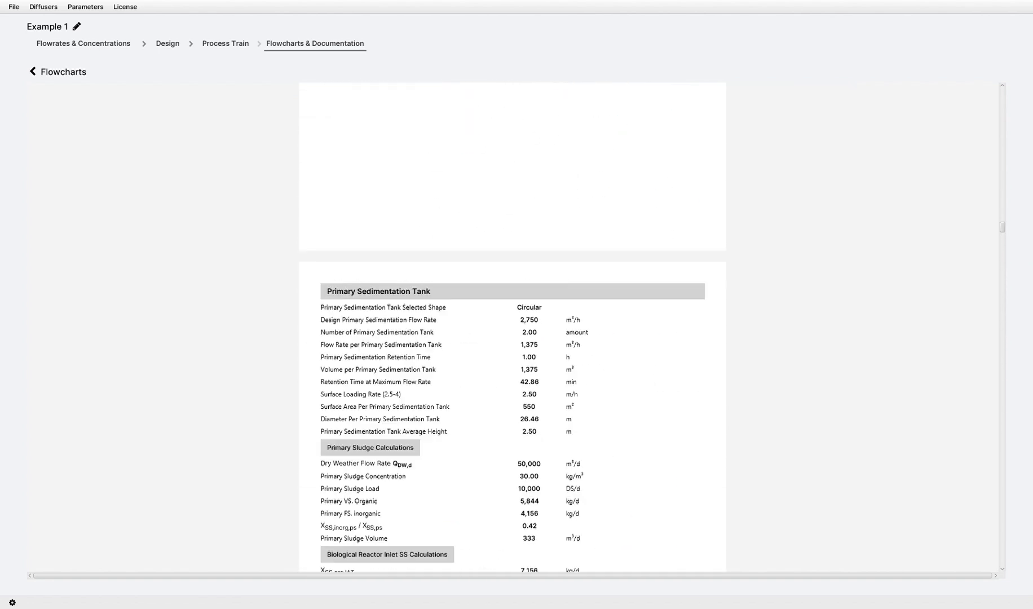